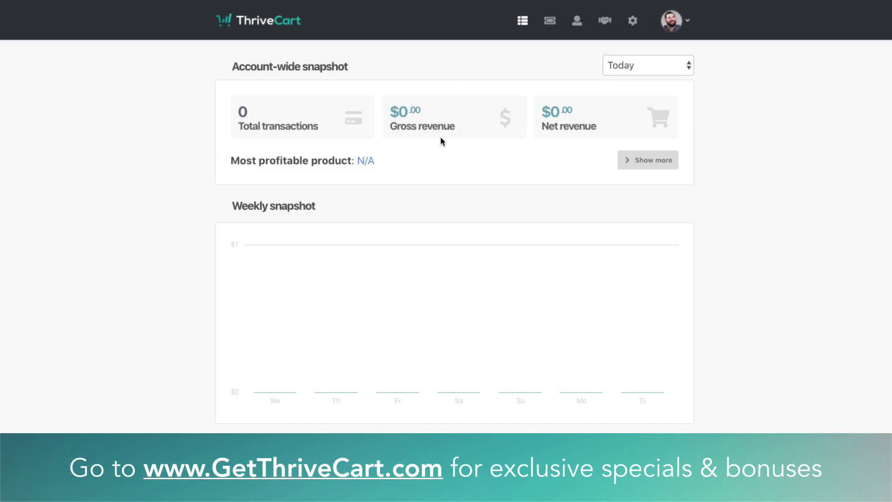
# Expand the account snapshot stats and create a new product from the Products section
pyautogui.moveTo(279, 338)
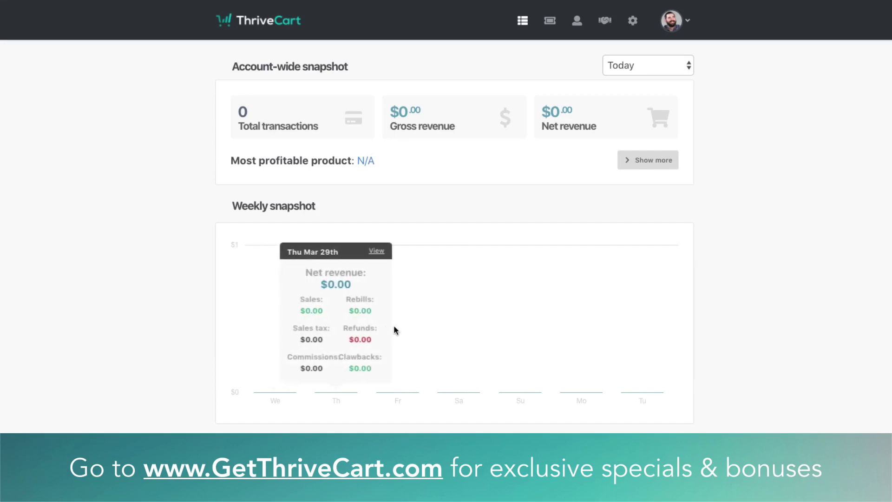
pyautogui.click(637, 166)
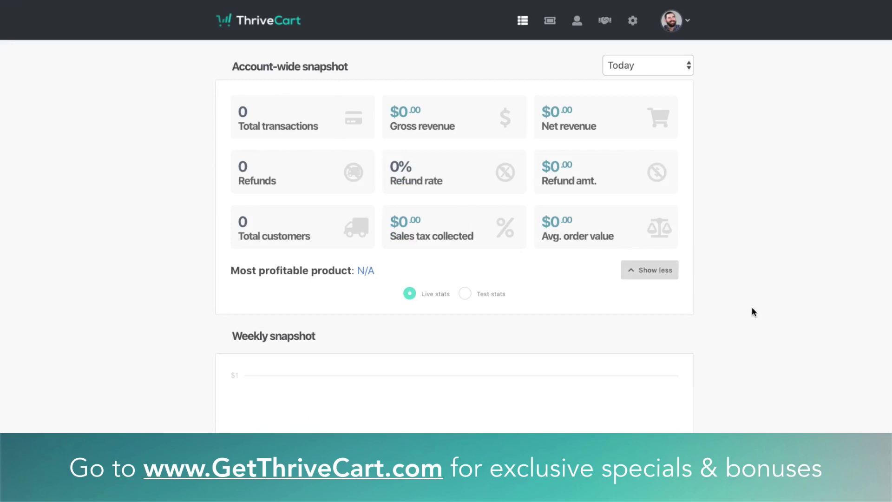
pyautogui.scroll(-6, 752, 307)
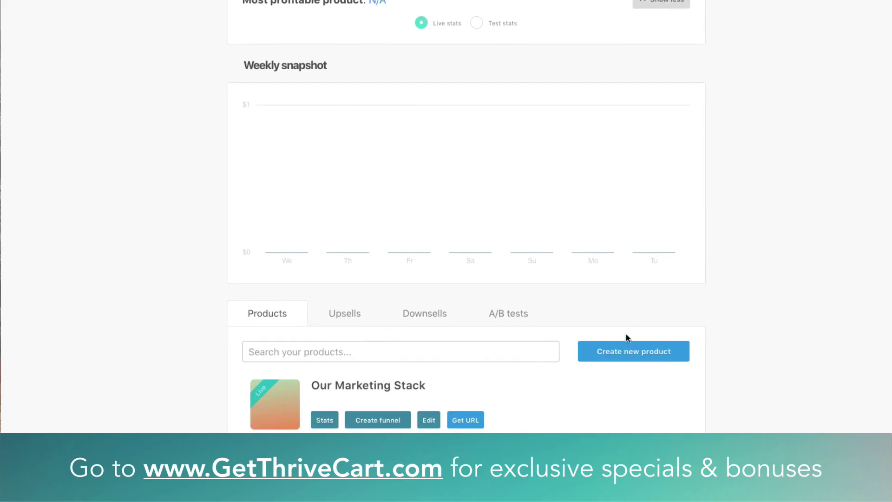
pyautogui.click(633, 355)
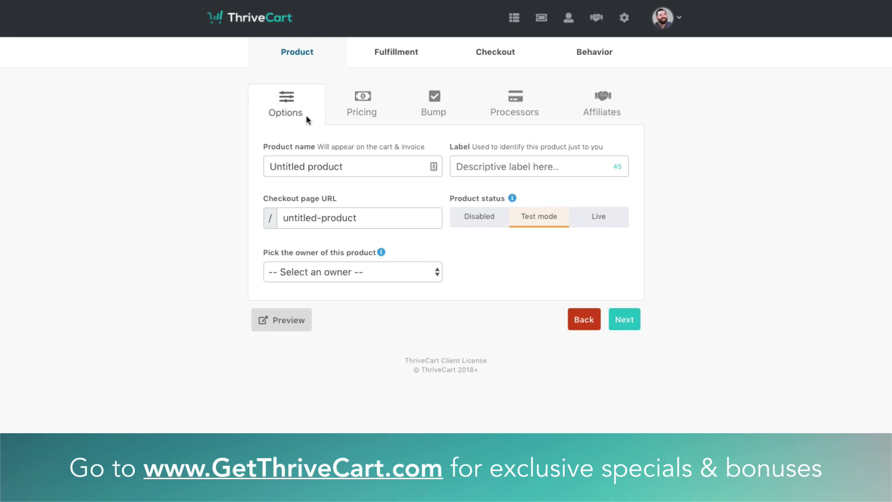
# Paste 'Evergreen Wisdom - Audio Book' as the product name and check the 'evergreen-wisdom---audio-book' slug
pyautogui.click(339, 171)
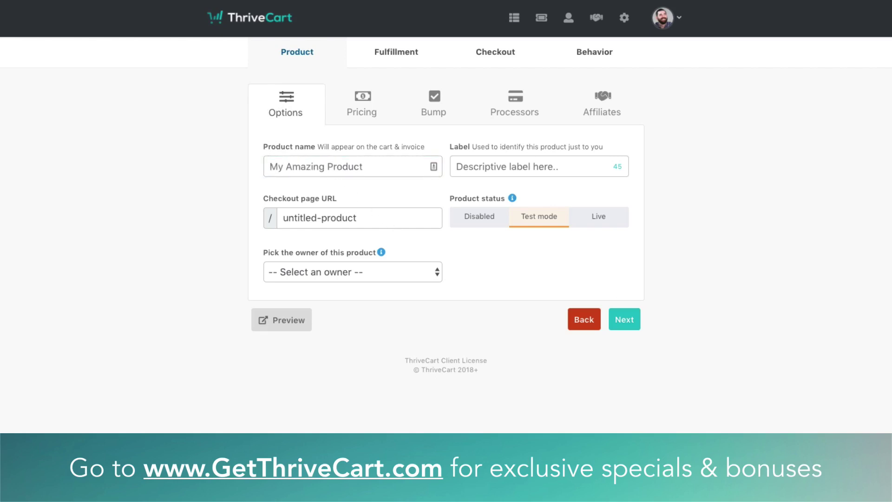
pyautogui.click(349, 172)
pyautogui.write('Evergreen Wisdom - Audio Book')
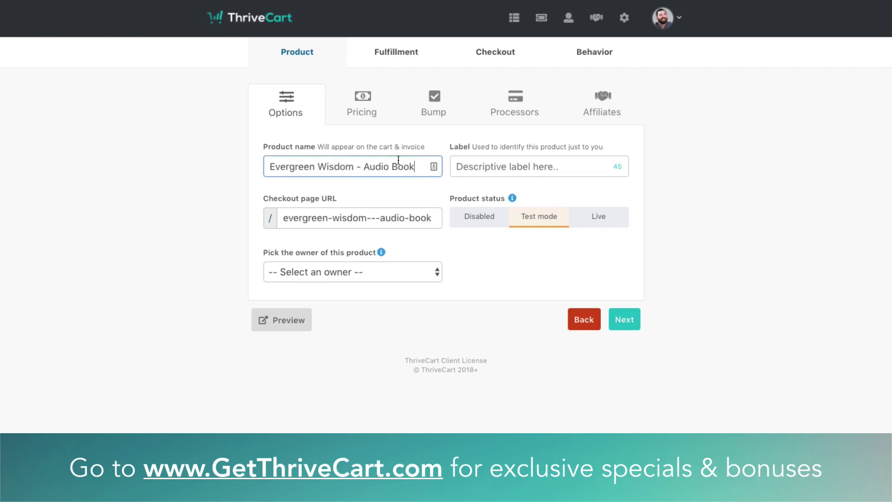
pyautogui.moveTo(381, 167); pyautogui.dragTo(303, 171)
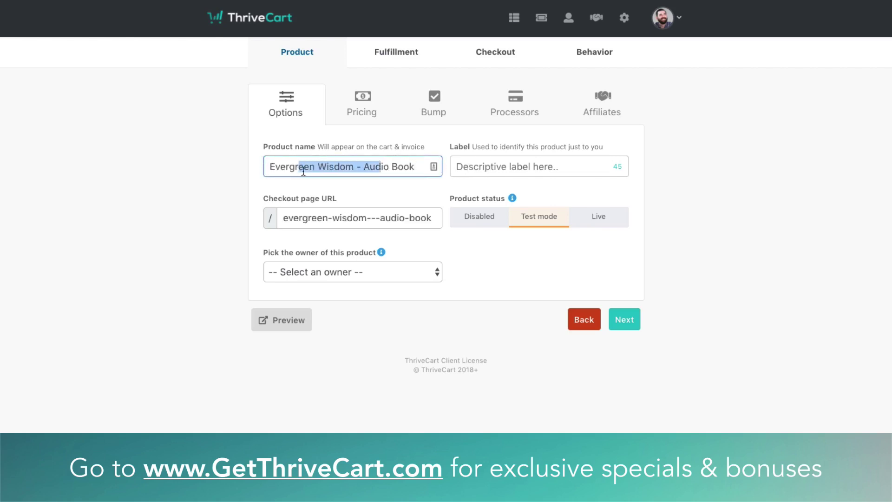
pyautogui.click(303, 172)
pyautogui.tripleClick(314, 219)
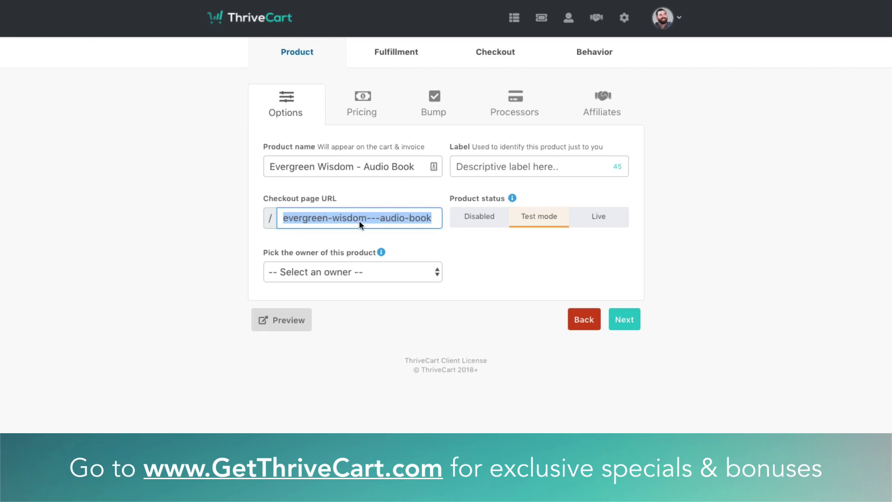
# Paste the same 'Evergreen Wisdom - Audio Book' text into the internal Label field
pyautogui.click(516, 166)
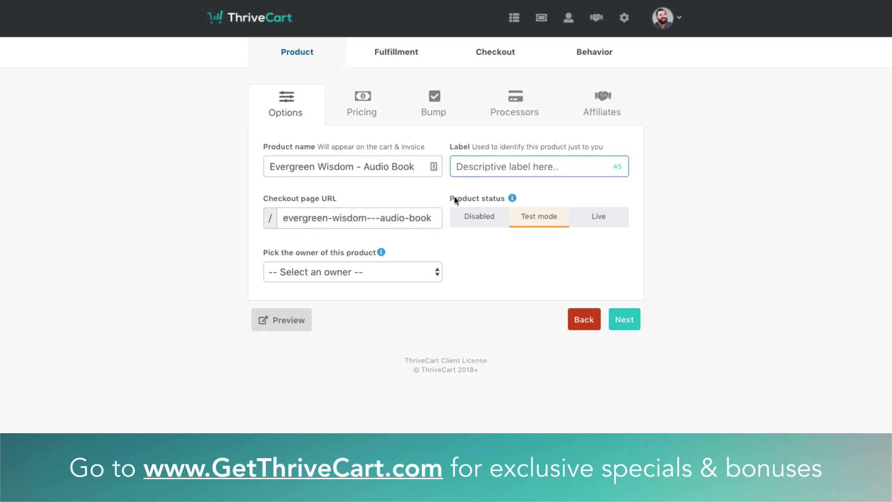
pyautogui.write('Evergreen Wisdom - Audio Book')
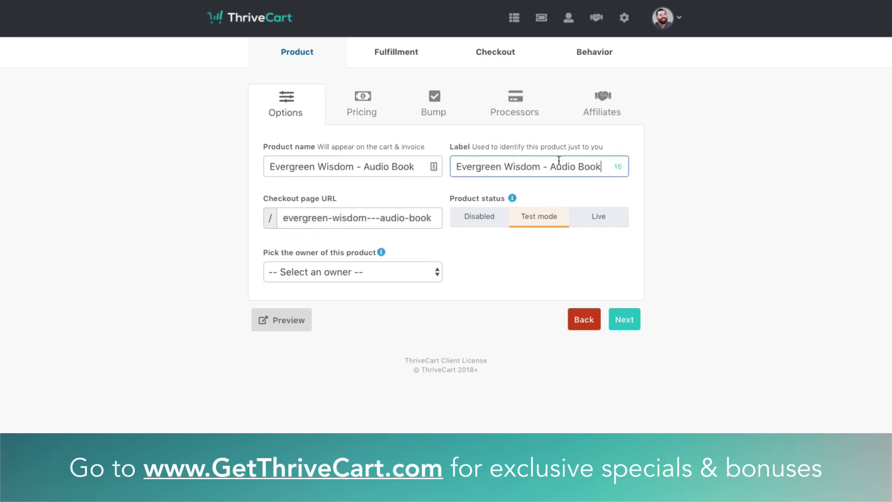
pyautogui.doubleClick(556, 166)
pyautogui.tripleClick(556, 166)
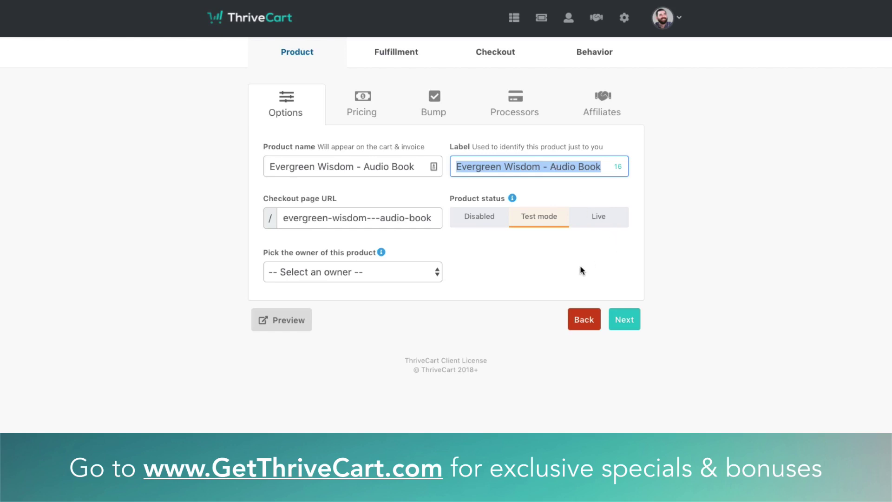
pyautogui.click(747, 235)
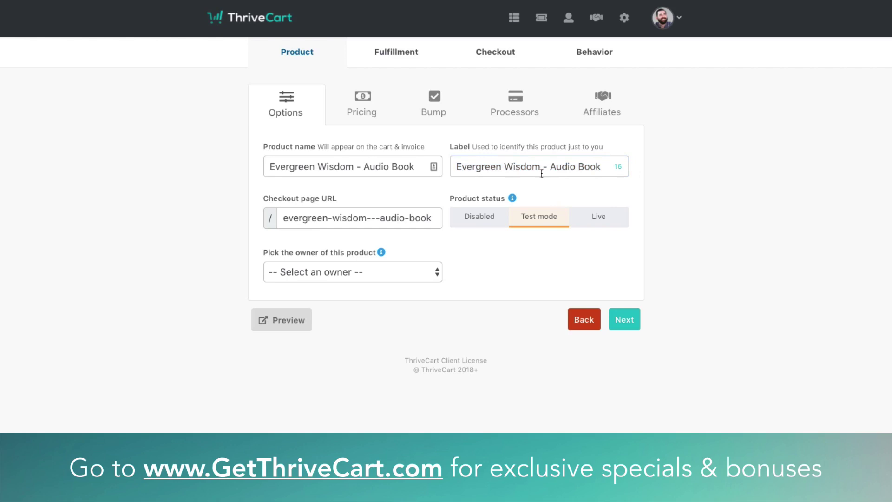
# Choose the product owner, set Product status to Live, and continue to pricing
pyautogui.click(358, 278)
pyautogui.click(318, 298)
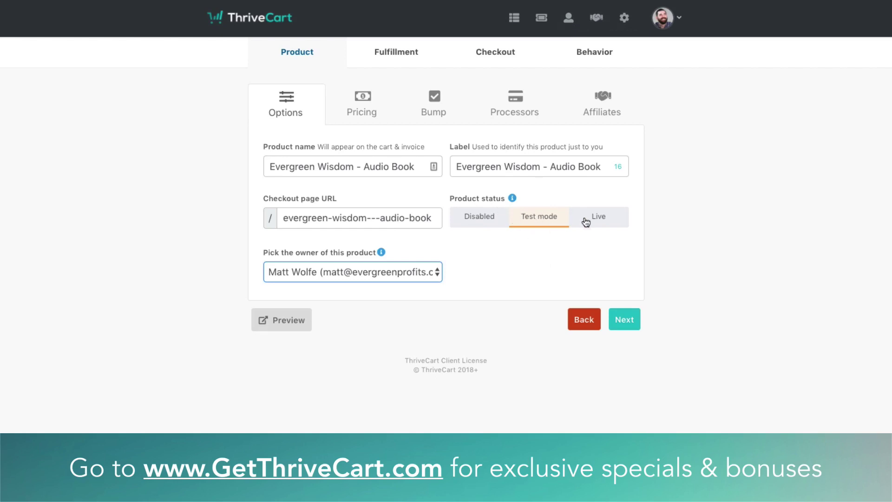
pyautogui.click(600, 217)
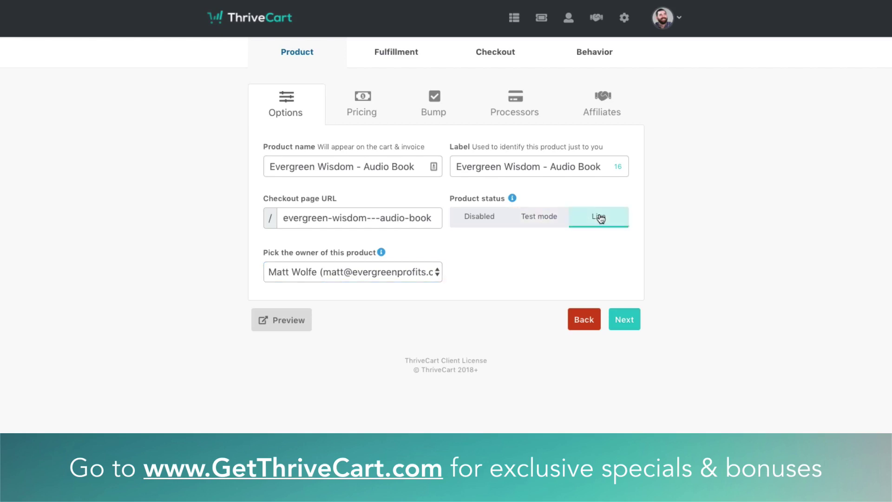
pyautogui.click(623, 319)
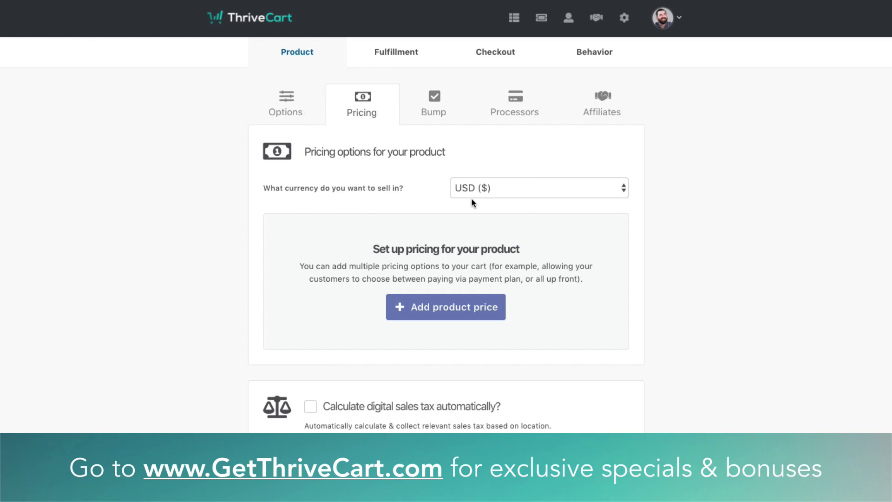
# Keep USD ($) as the selling currency and add a product price
pyautogui.click(509, 190)
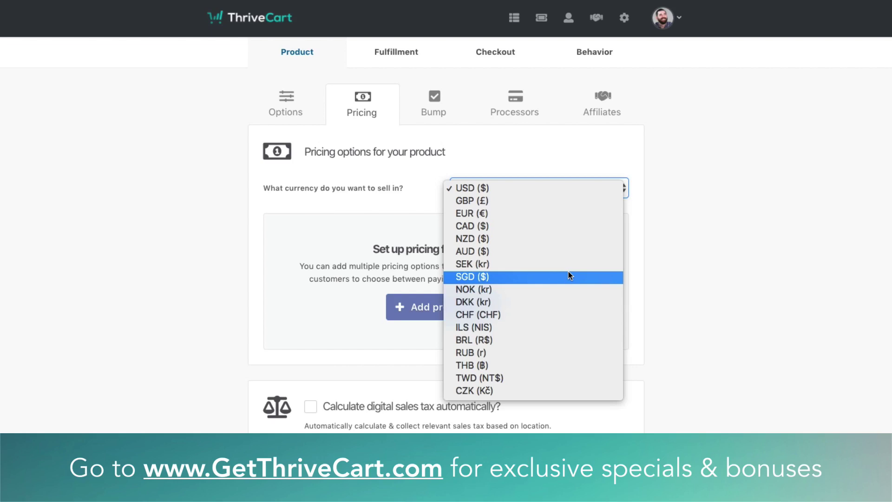
pyautogui.click(547, 189)
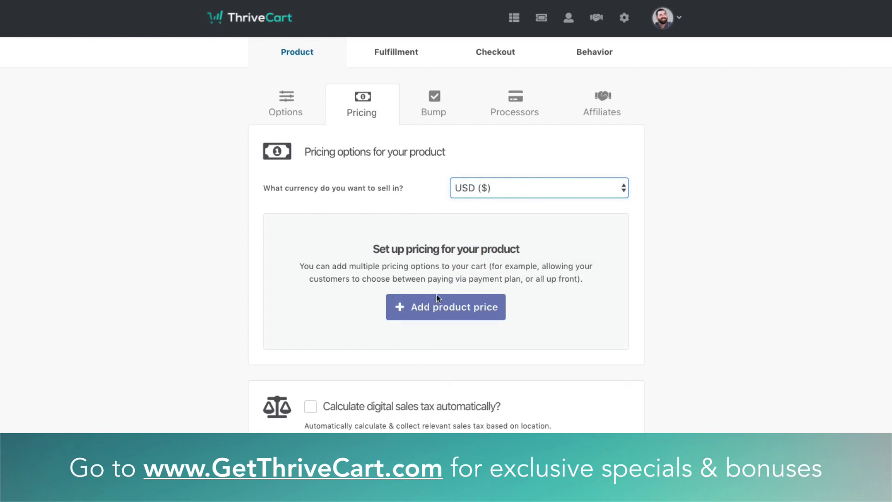
pyautogui.click(457, 311)
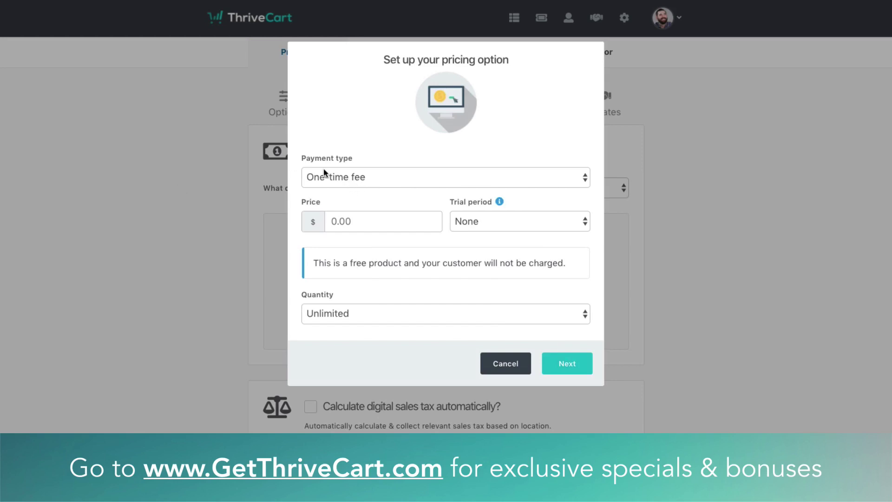
# Enter a price of 7, leave no trial, and set Payment type to Subscription
pyautogui.click(390, 218)
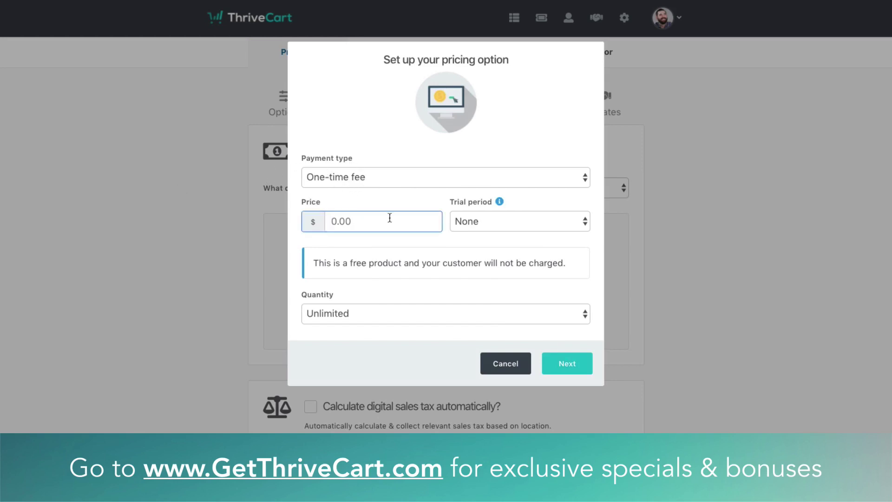
pyautogui.write('7')
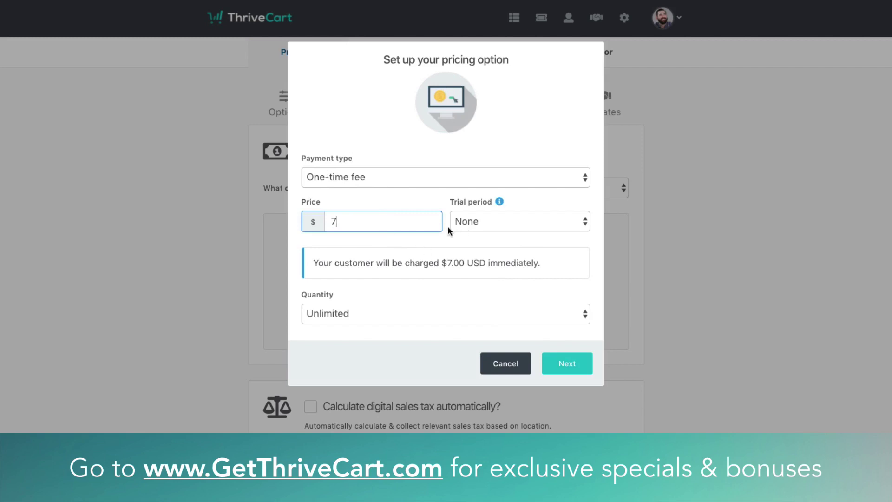
pyautogui.click(491, 227)
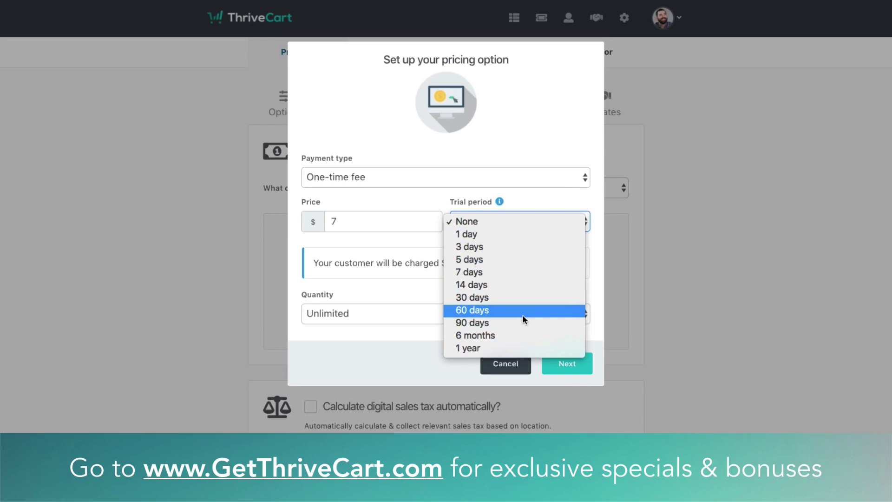
pyautogui.click(419, 277)
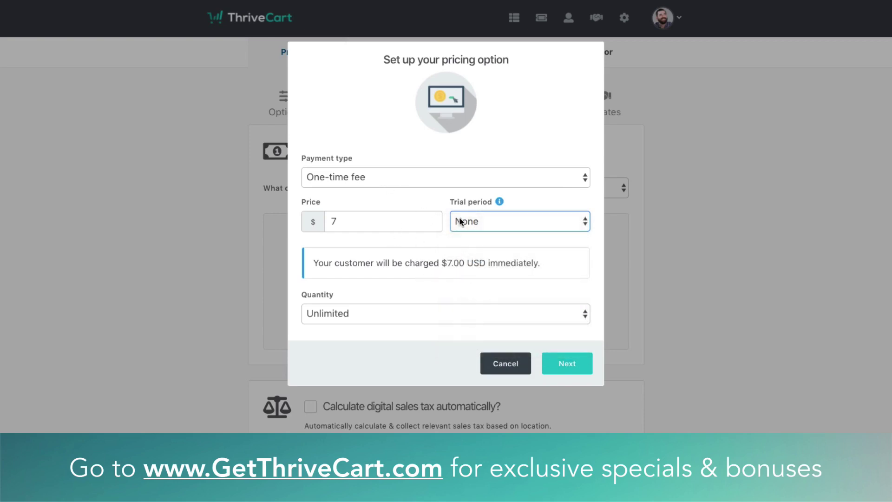
pyautogui.click(483, 225)
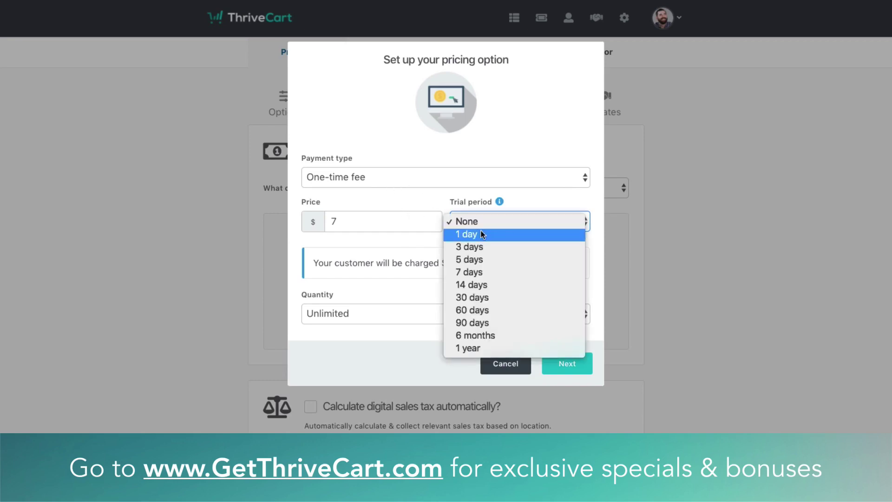
pyautogui.click(388, 195)
pyautogui.click(397, 180)
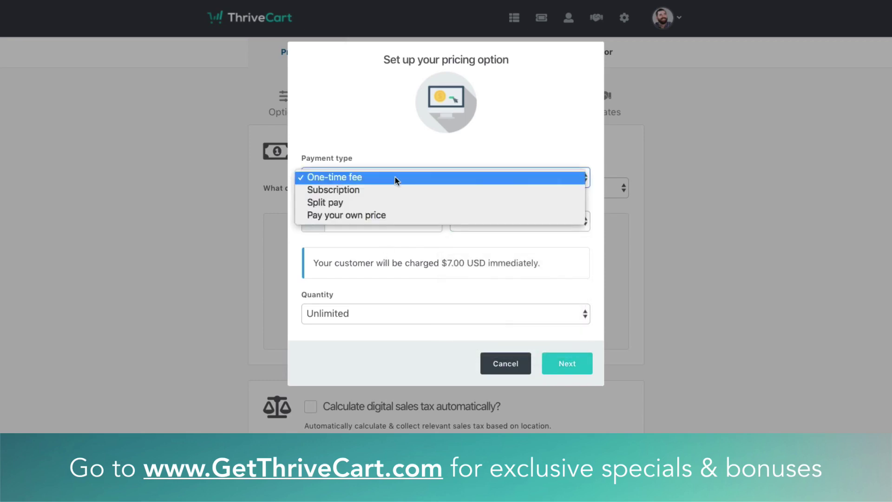
pyautogui.click(393, 188)
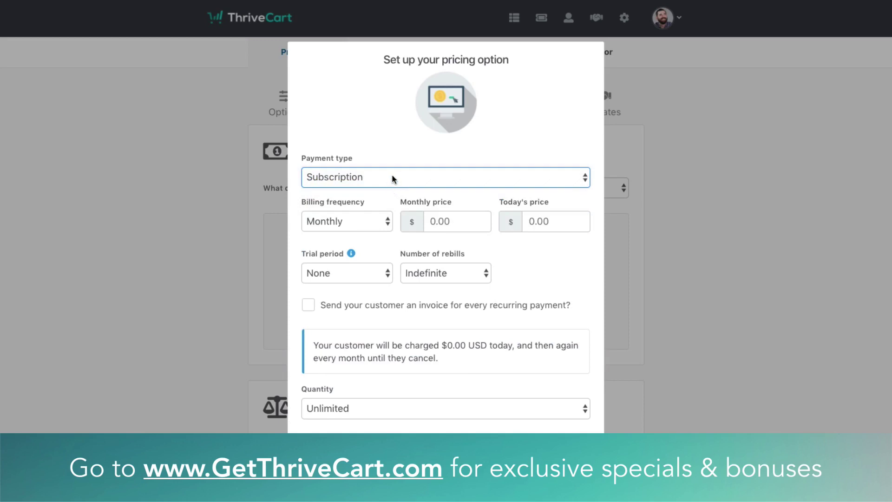
# Keep Monthly billing at a $7 monthly price with a 7-day trial
pyautogui.click(327, 221)
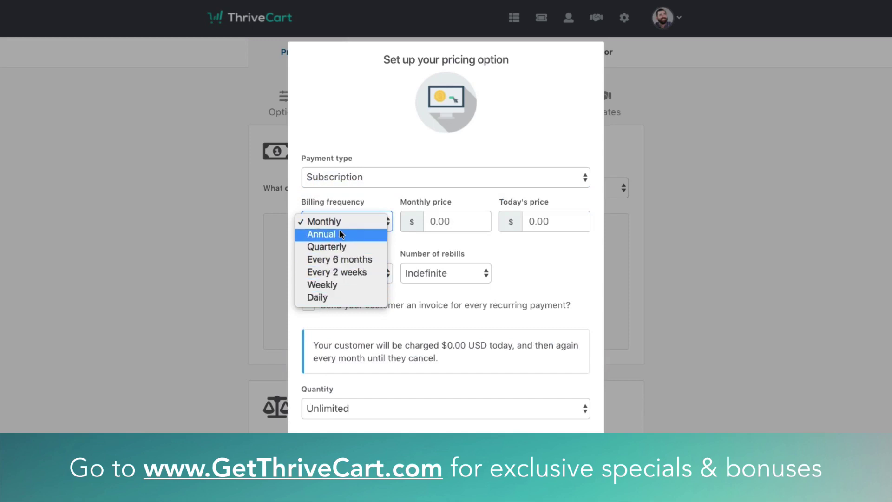
pyautogui.click(467, 219)
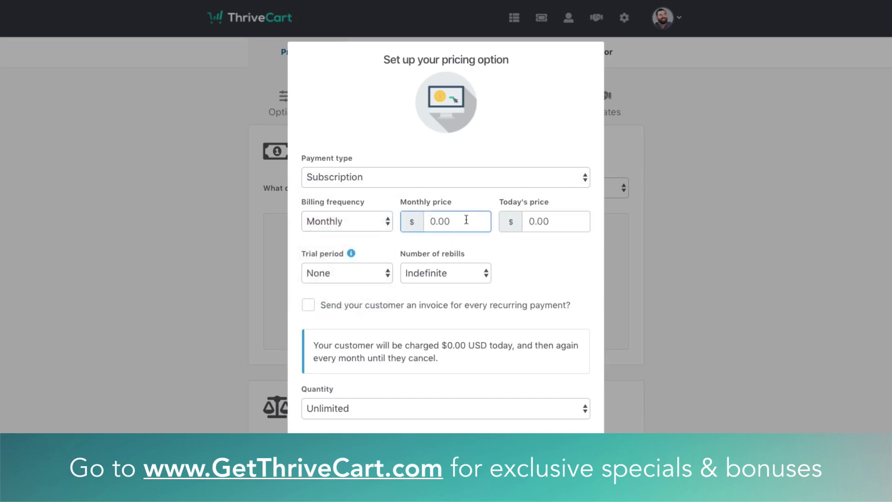
pyautogui.write('7')
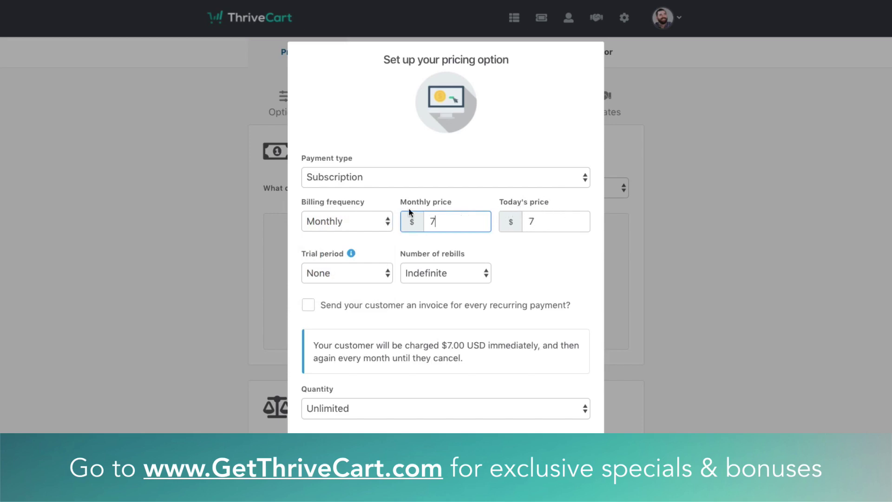
pyautogui.click(331, 273)
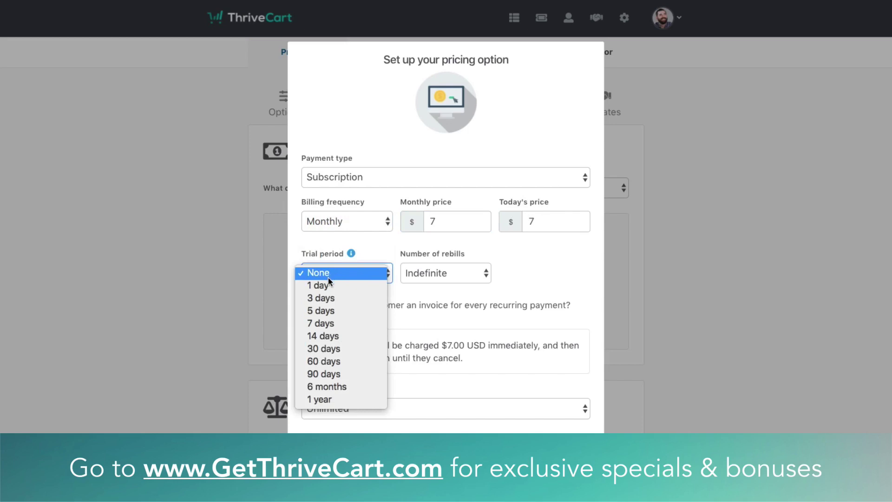
pyautogui.click(321, 326)
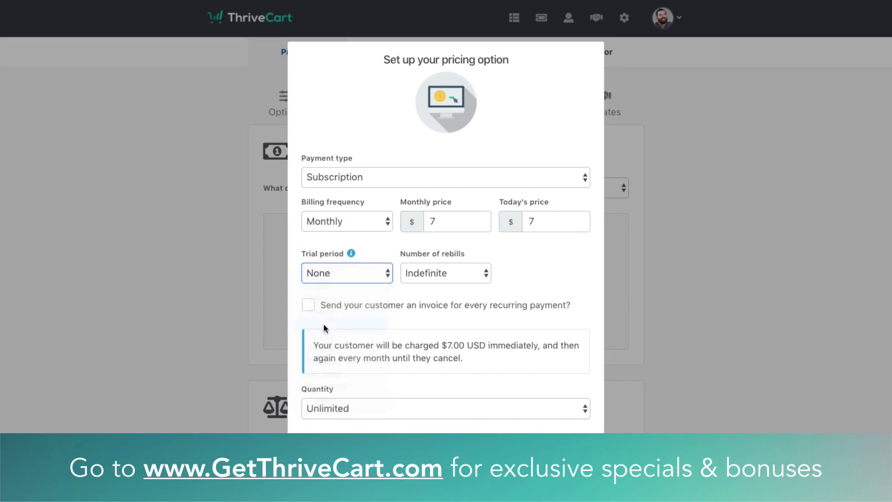
pyautogui.click(434, 276)
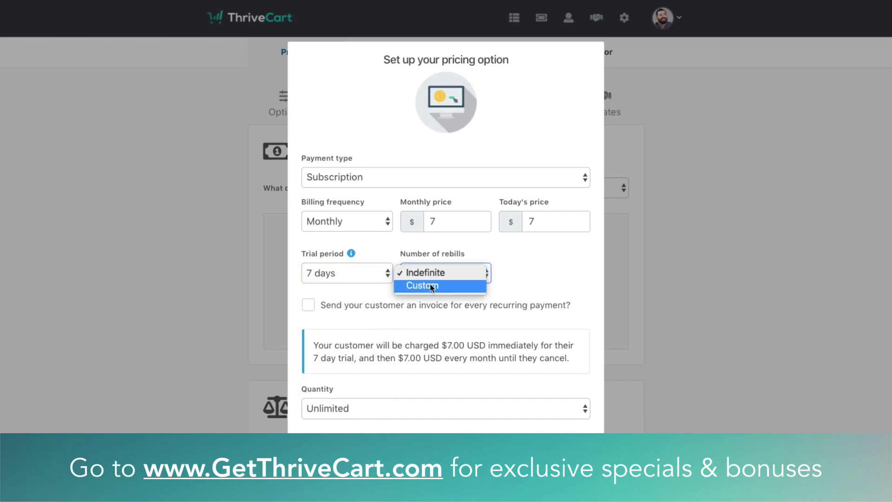
# Set 4 custom rebills with $0 charged today, totalling $28, then choose Split pay
pyautogui.click(432, 286)
pyautogui.click(514, 273)
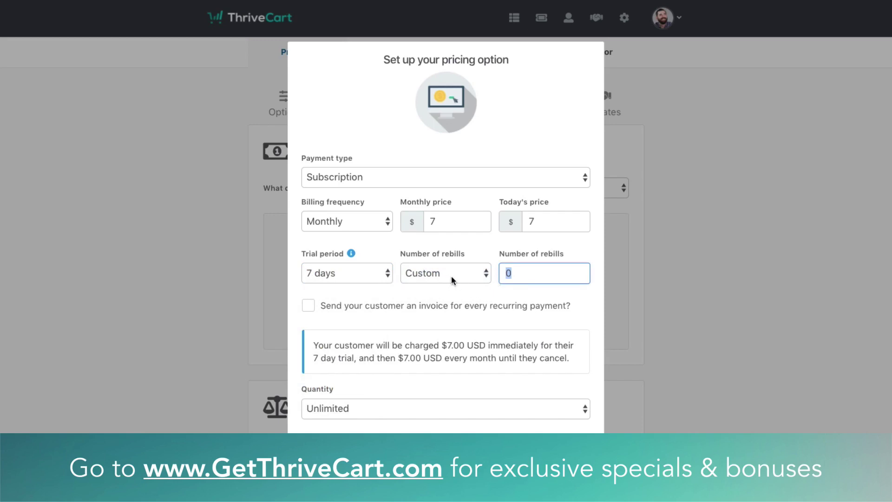
pyautogui.write('4')
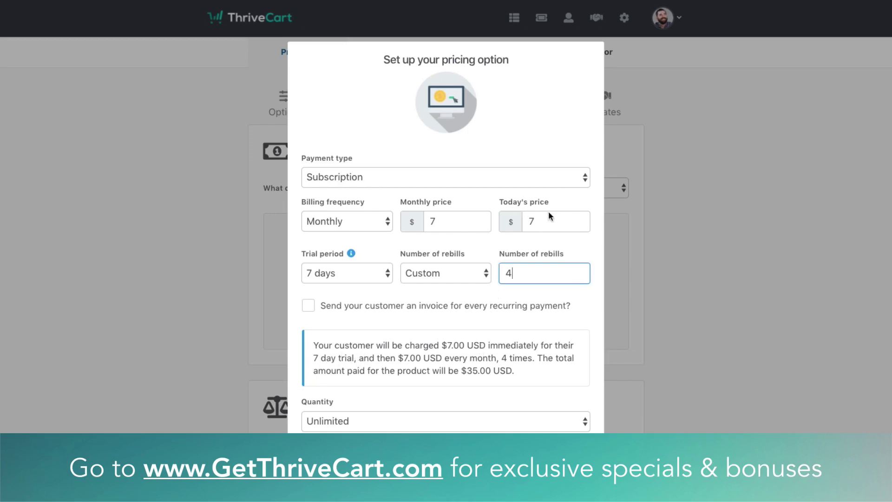
pyautogui.moveTo(542, 222); pyautogui.dragTo(527, 222)
pyautogui.write('0')
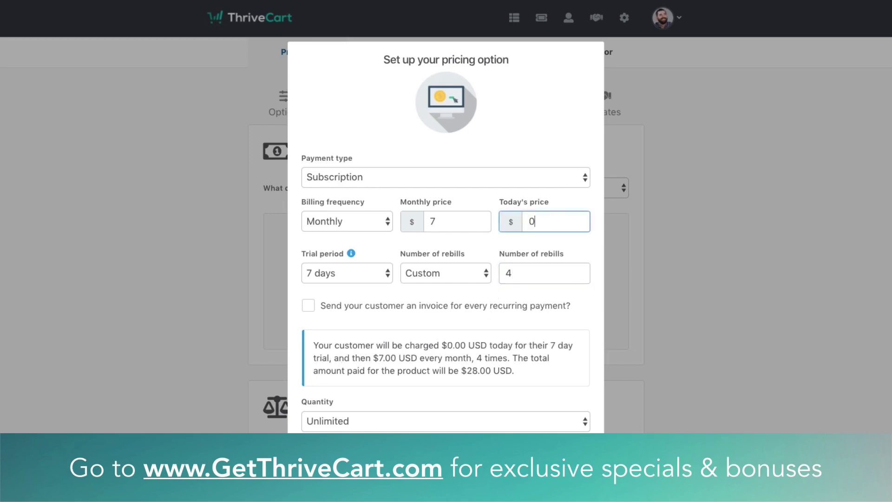
pyautogui.click(467, 350)
pyautogui.click(370, 178)
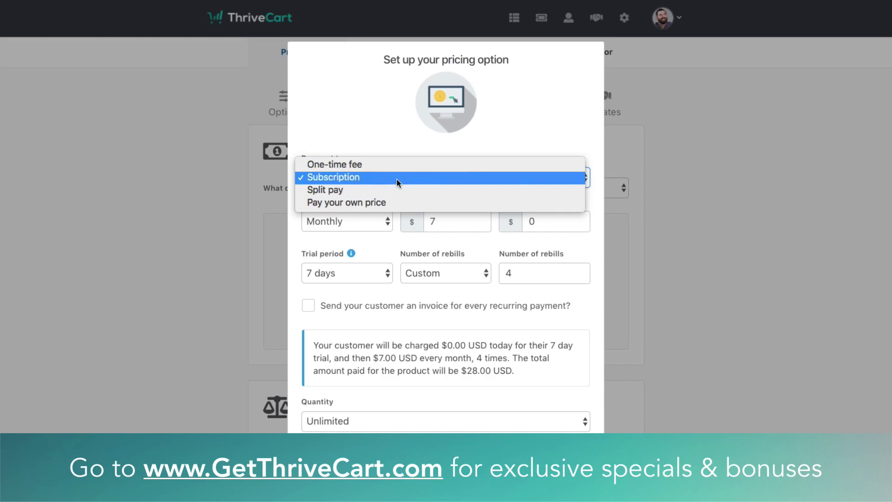
pyautogui.click(340, 192)
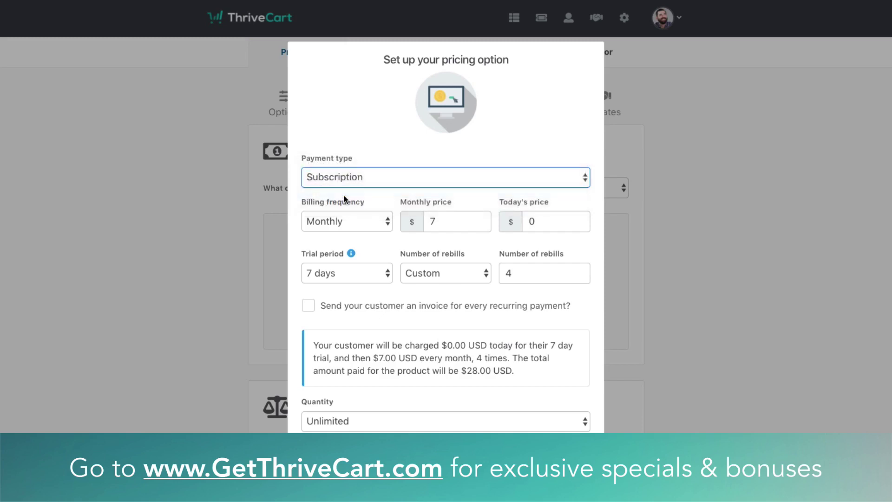
# Review the Split pay and Pay your own price settings, then revert to a $7 One-time fee
pyautogui.click(527, 228)
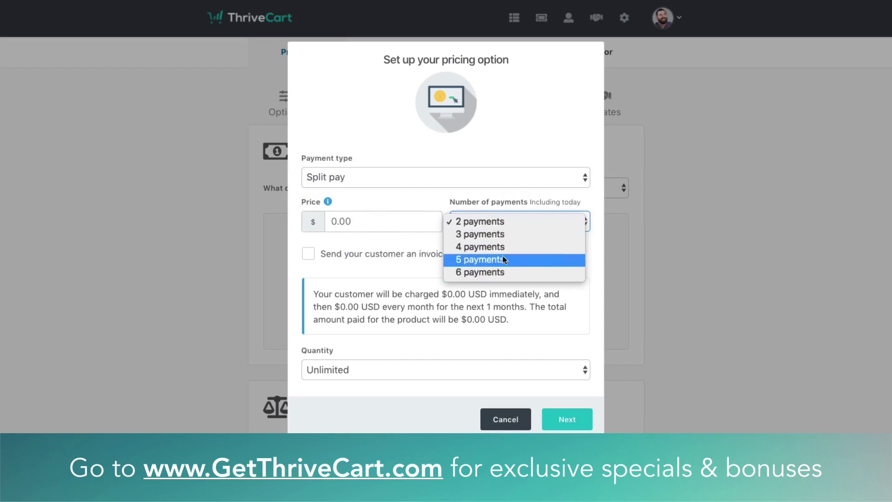
pyautogui.click(399, 315)
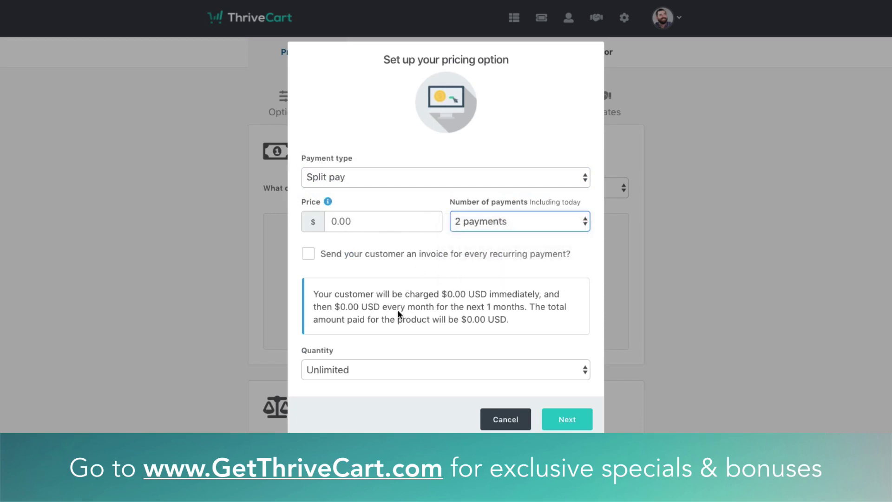
pyautogui.click(474, 223)
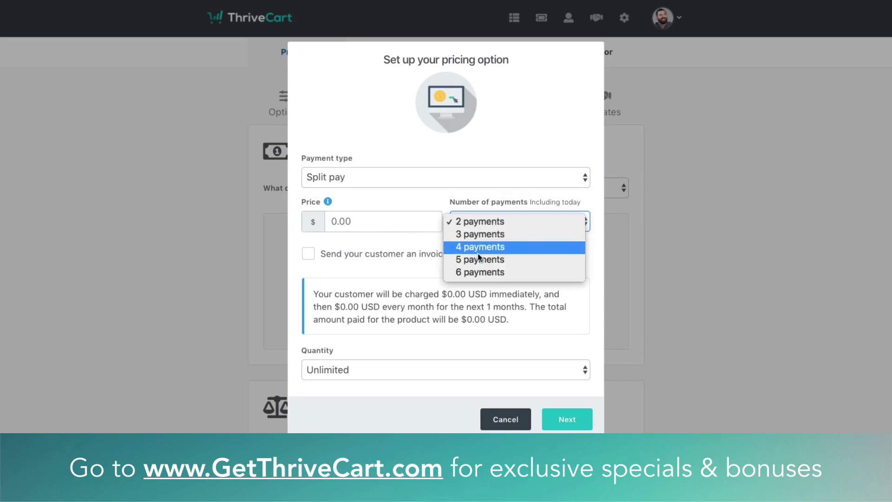
pyautogui.click(404, 177)
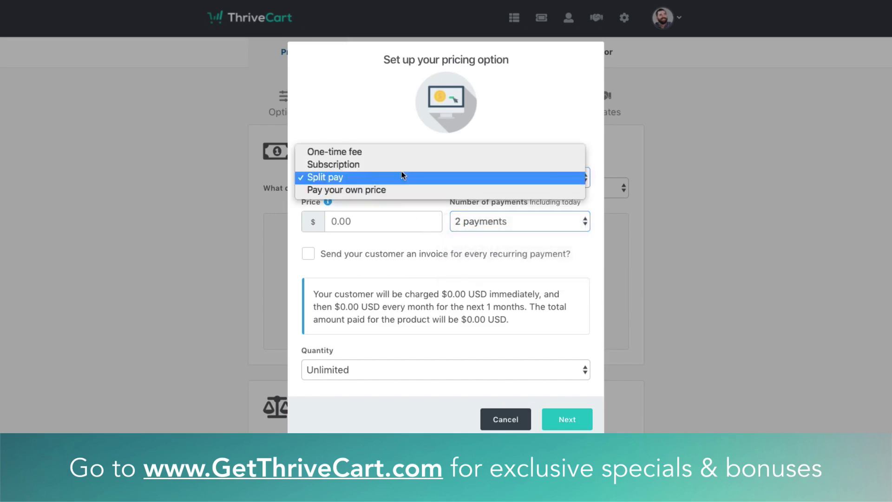
pyautogui.click(370, 193)
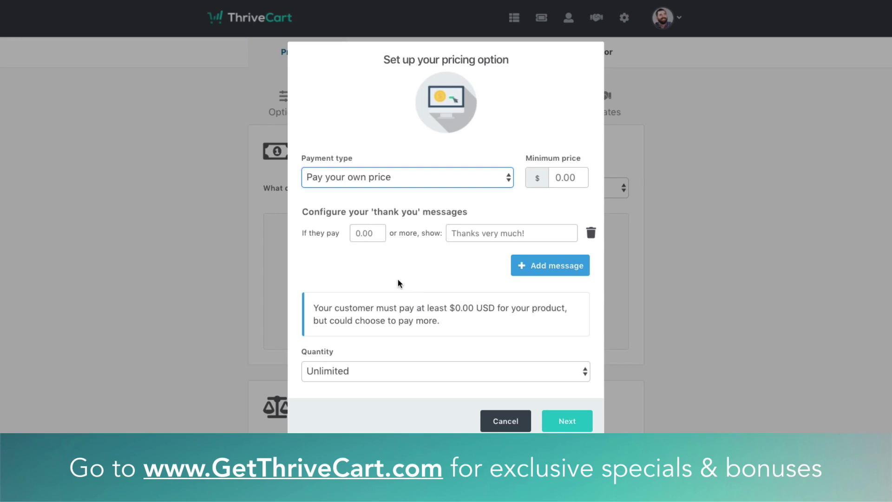
pyautogui.click(399, 281)
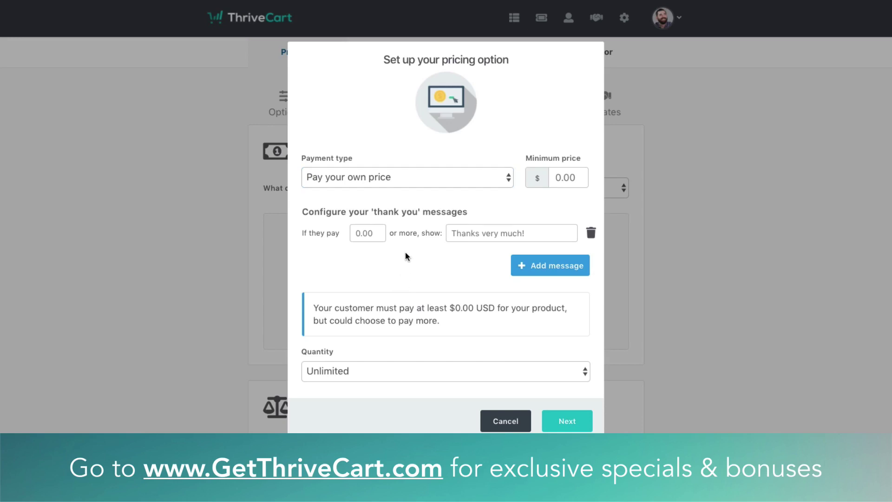
pyautogui.click(564, 180)
pyautogui.click(371, 184)
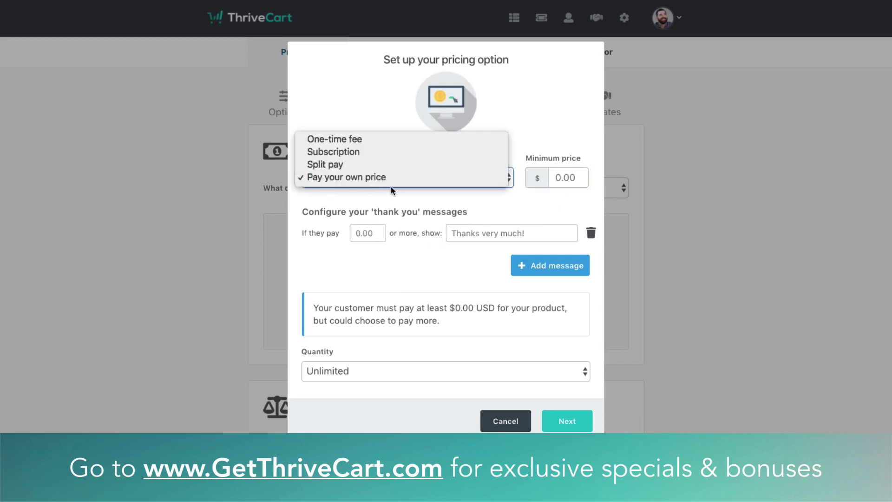
pyautogui.click(324, 139)
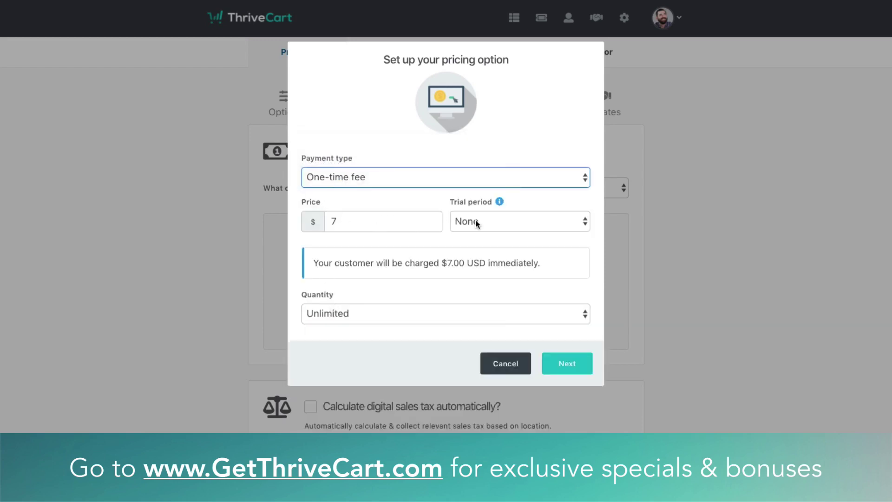
# Limit the pricing option's quantity to 100 copies
pyautogui.click(339, 314)
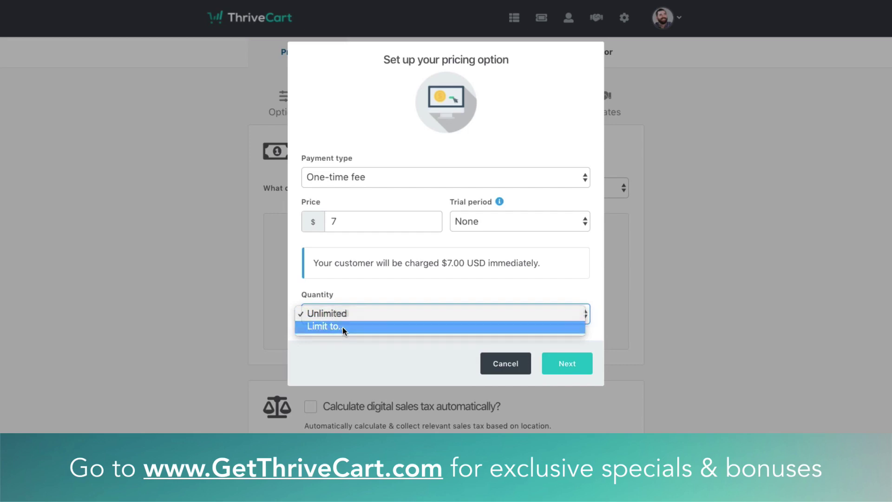
pyautogui.click(342, 327)
pyautogui.click(467, 317)
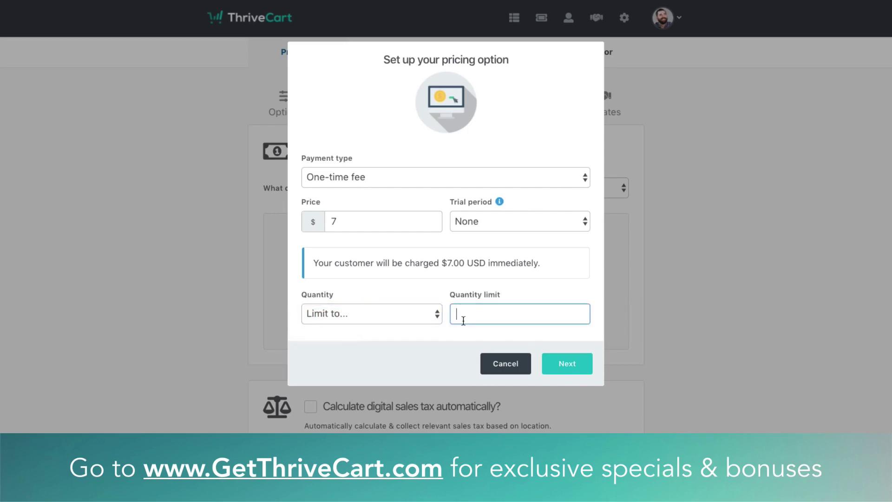
pyautogui.write('100')
pyautogui.click(567, 364)
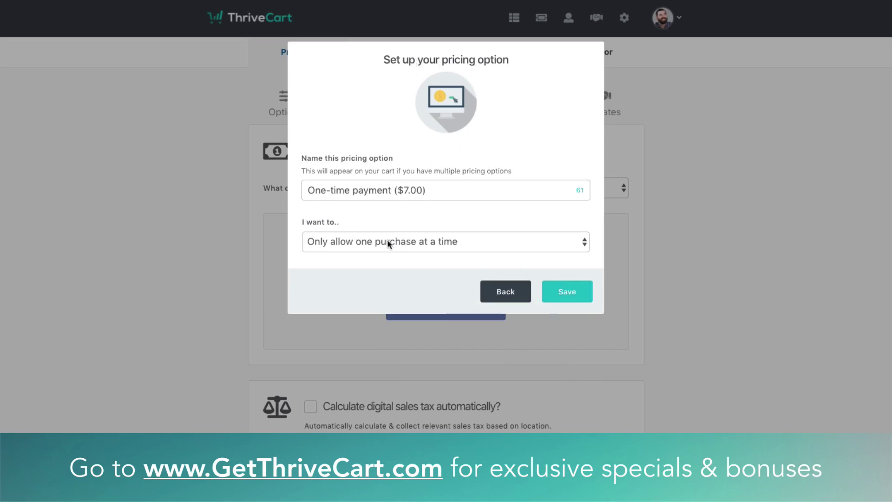
# Keep 'Only allow one purchase at a time' and save the $7 one-time payment option
pyautogui.click(411, 243)
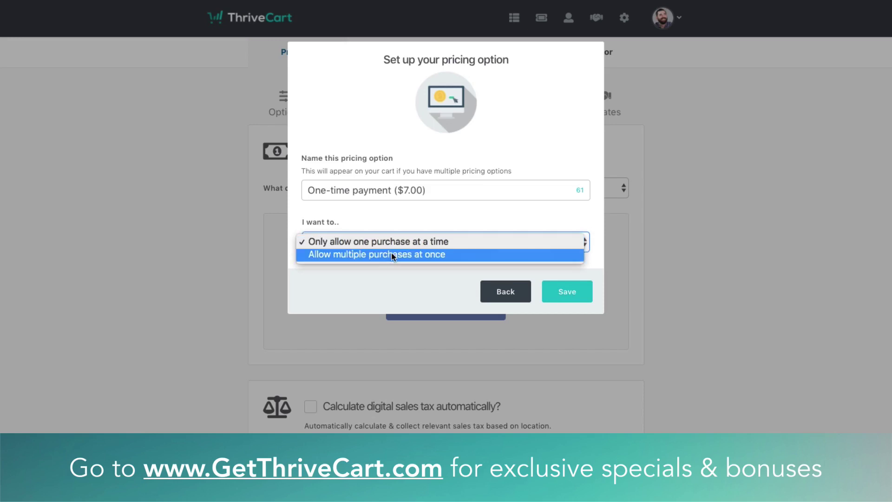
pyautogui.click(393, 254)
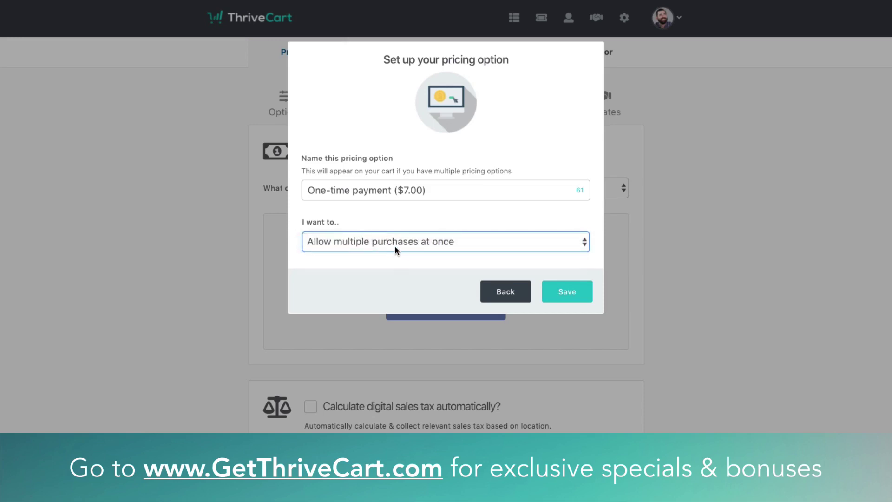
pyautogui.click(395, 245)
pyautogui.click(392, 233)
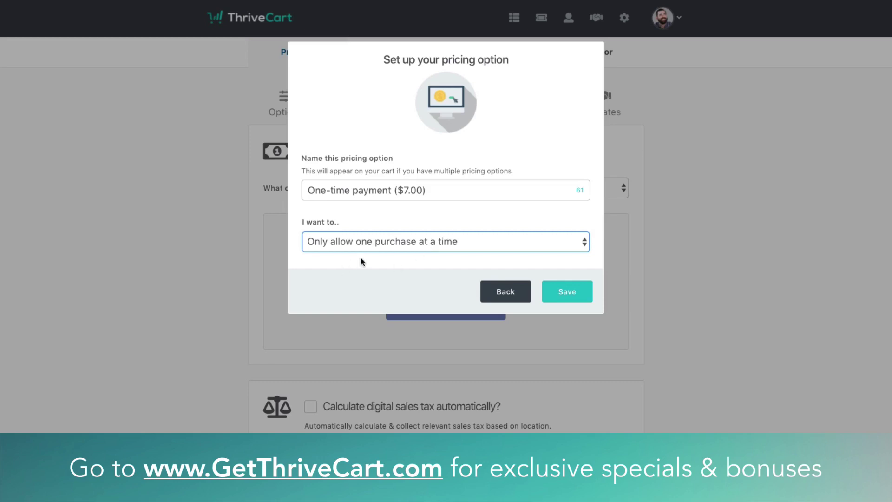
pyautogui.click(584, 295)
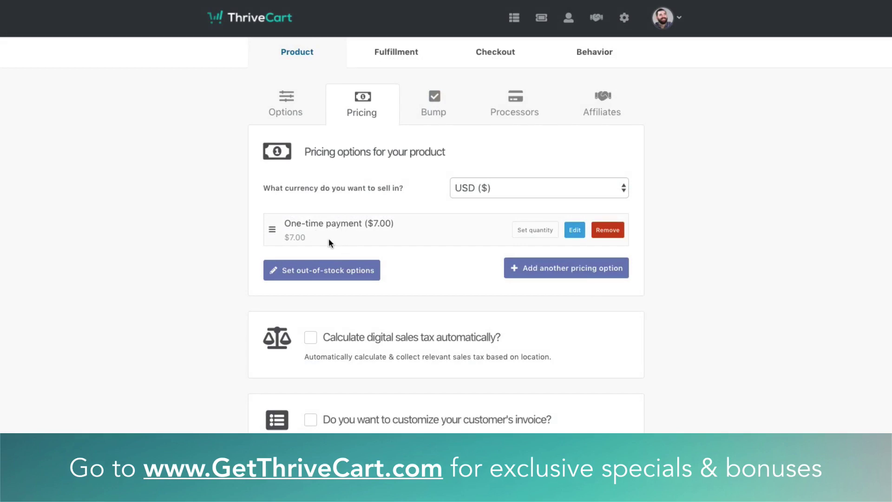
# Add another pricing option as Split pay at $100 over 2 payments
pyautogui.click(566, 272)
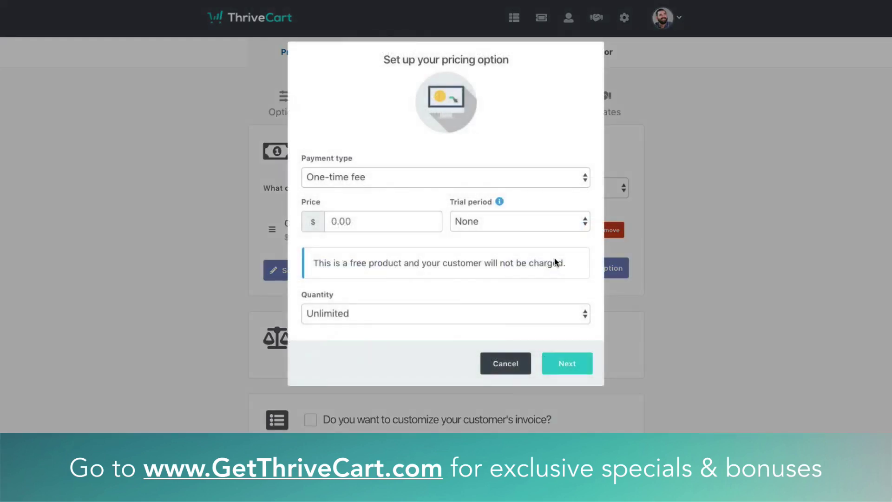
pyautogui.click(357, 184)
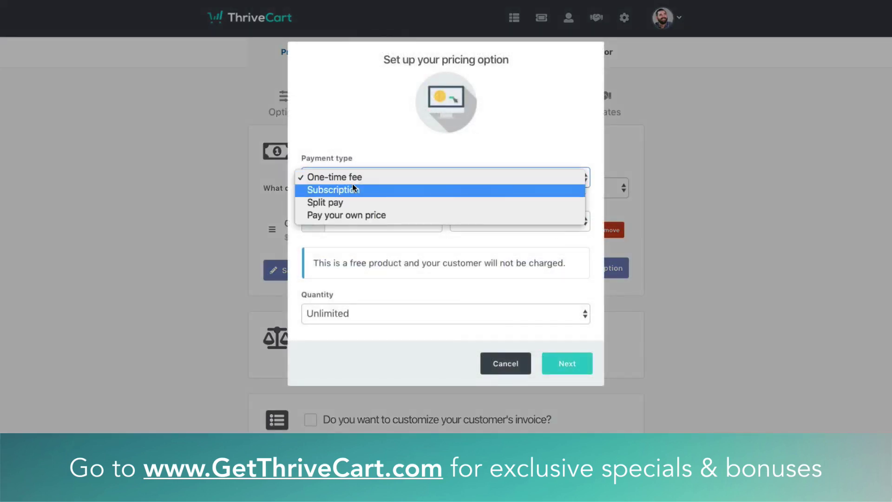
pyautogui.press('Escape')
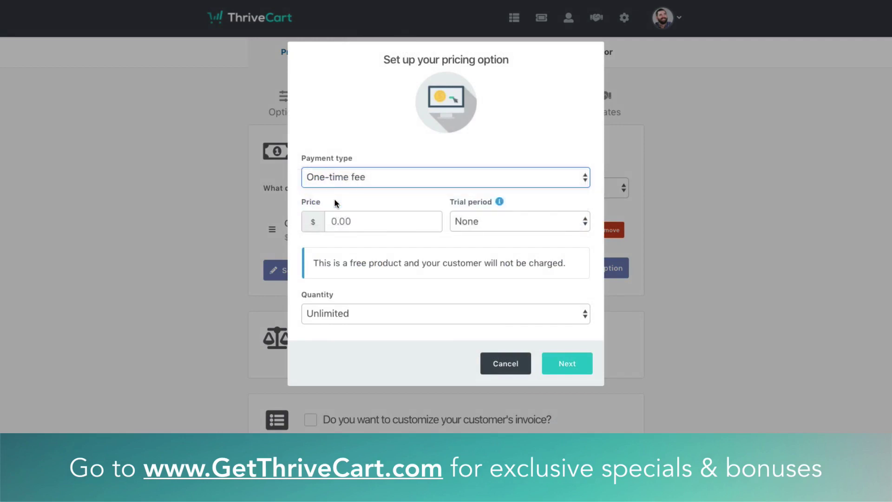
pyautogui.click(367, 221)
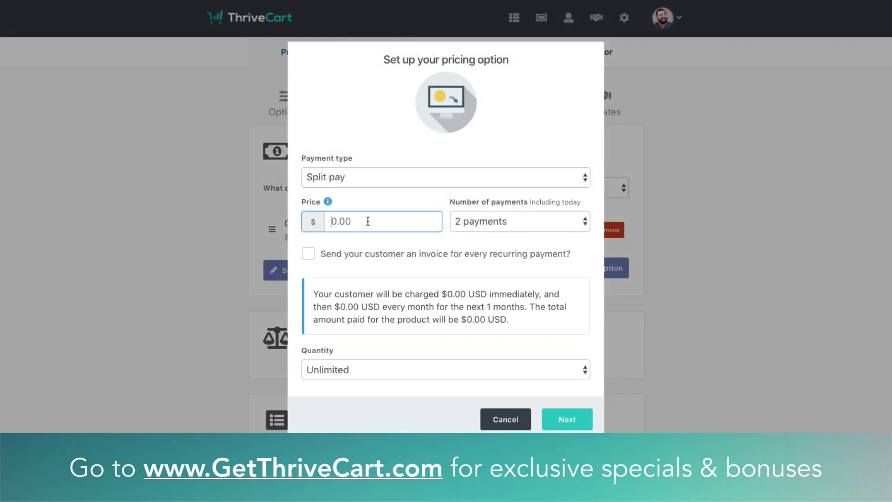
pyautogui.write('100')
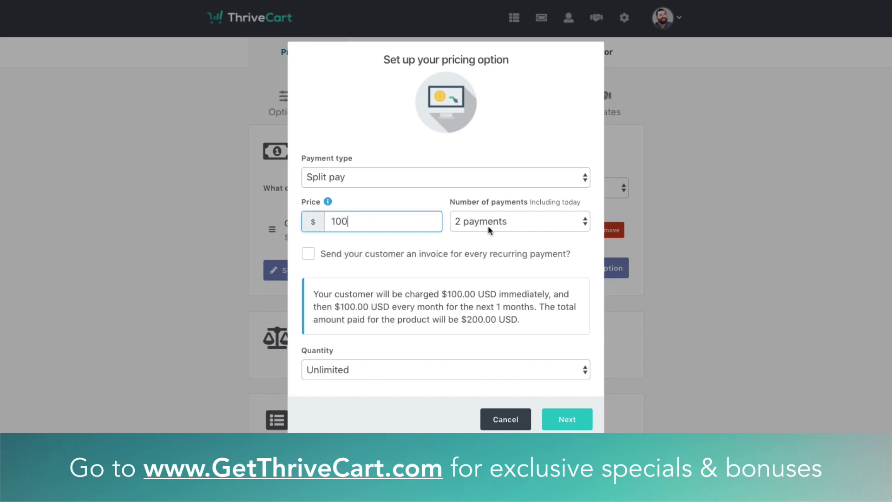
pyautogui.click(475, 319)
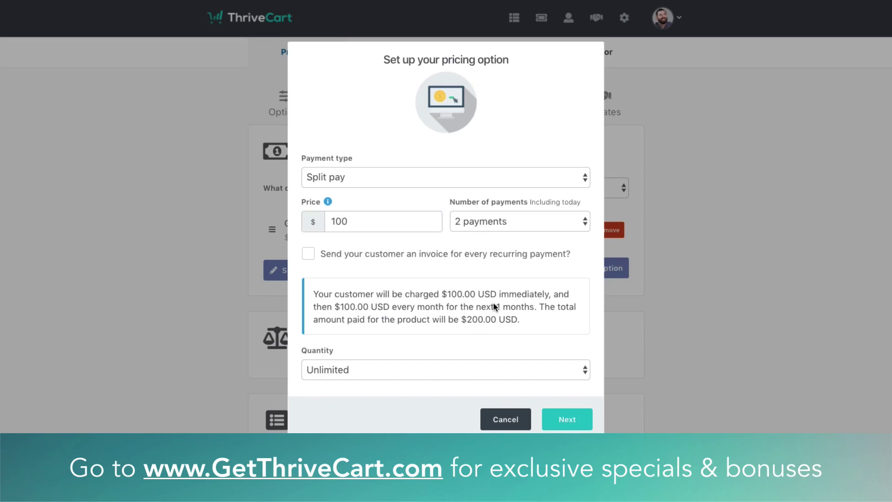
pyautogui.click(586, 420)
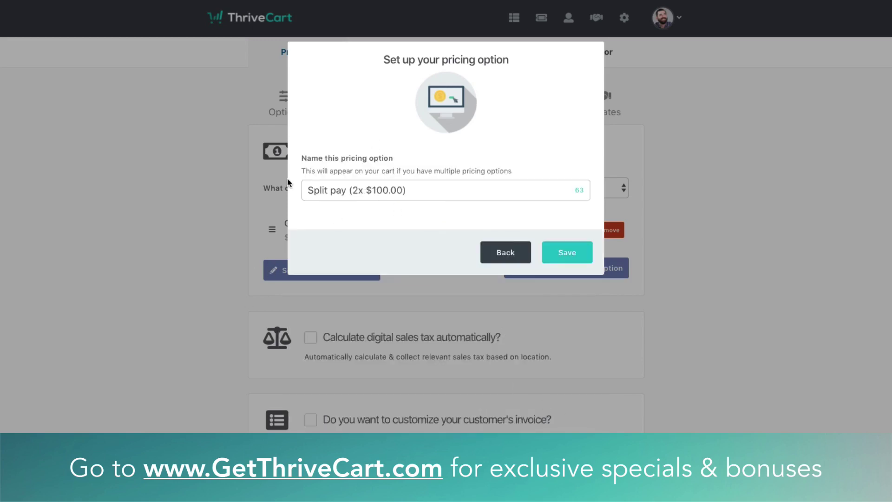
# Save the 'Split pay (2x $100.00)' option and drag it above the one-time payment
pyautogui.click(339, 192)
pyautogui.moveTo(423, 190); pyautogui.dragTo(294, 193)
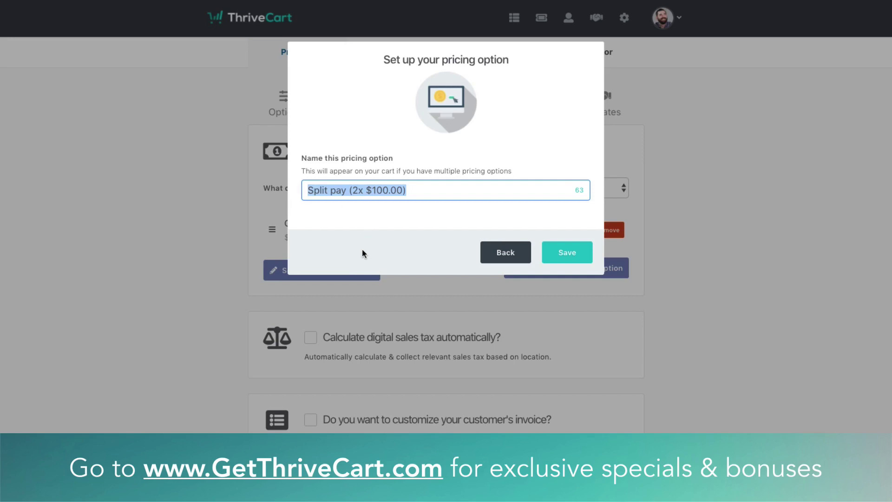
pyautogui.click(565, 254)
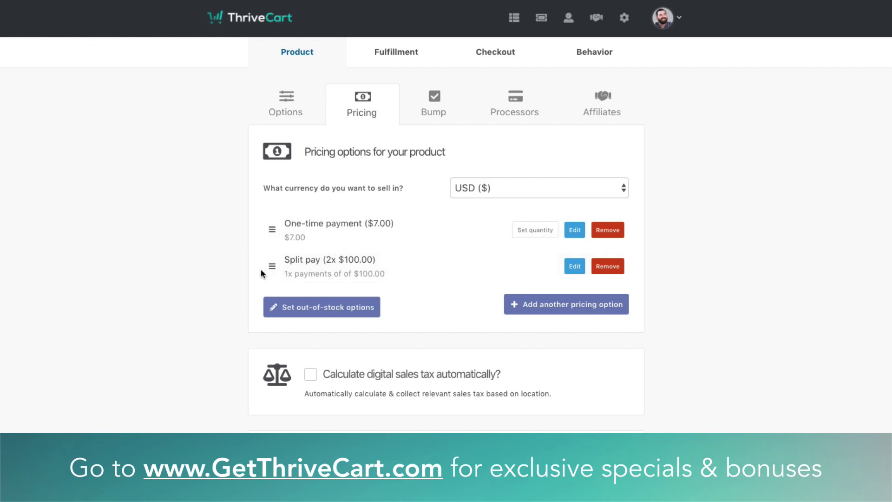
pyautogui.moveTo(272, 266)
pyautogui.mouseDown()
pyautogui.moveTo(275, 213)
pyautogui.moveTo(275, 275)
pyautogui.mouseUp()
# Keep 'Replace cart with a message' for sold-out copies, close quantity settings, and enable automatic digital sales tax
pyautogui.click(306, 308)
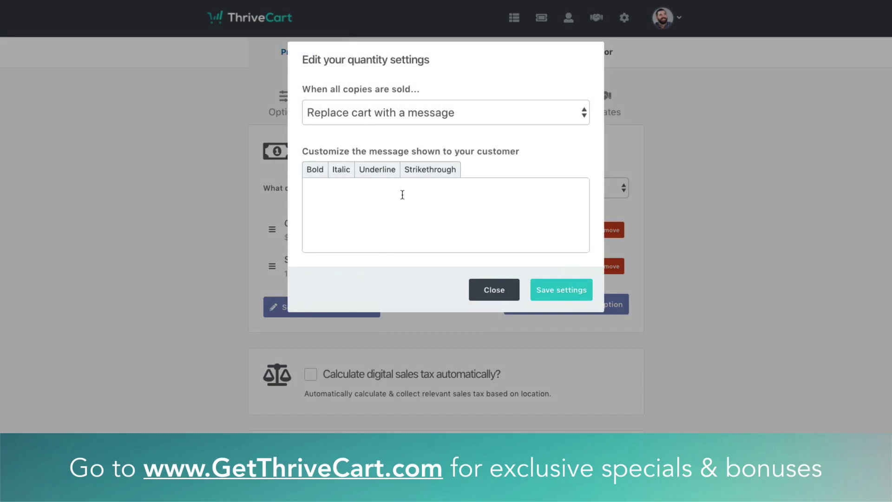
pyautogui.click(446, 116)
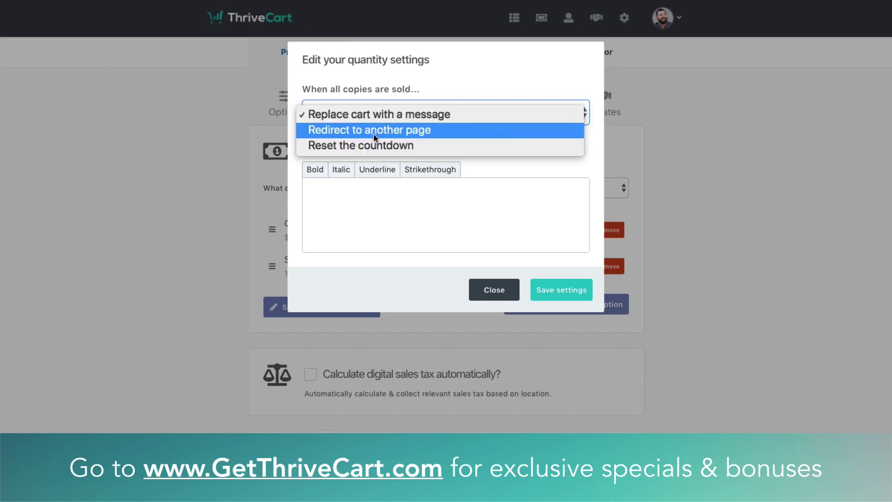
pyautogui.click(508, 292)
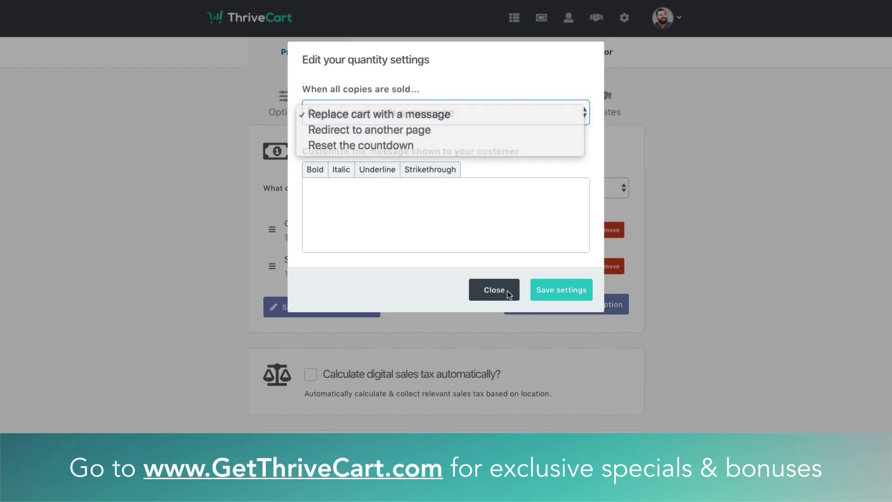
pyautogui.click(508, 292)
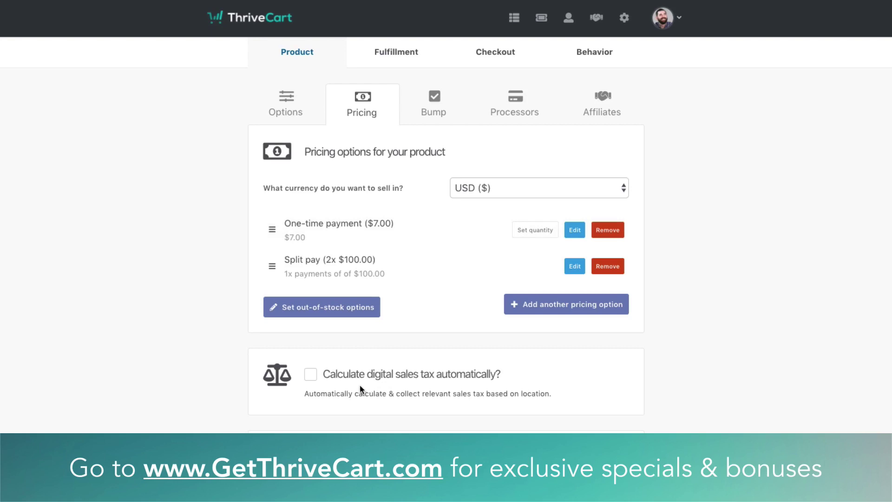
pyautogui.click(347, 375)
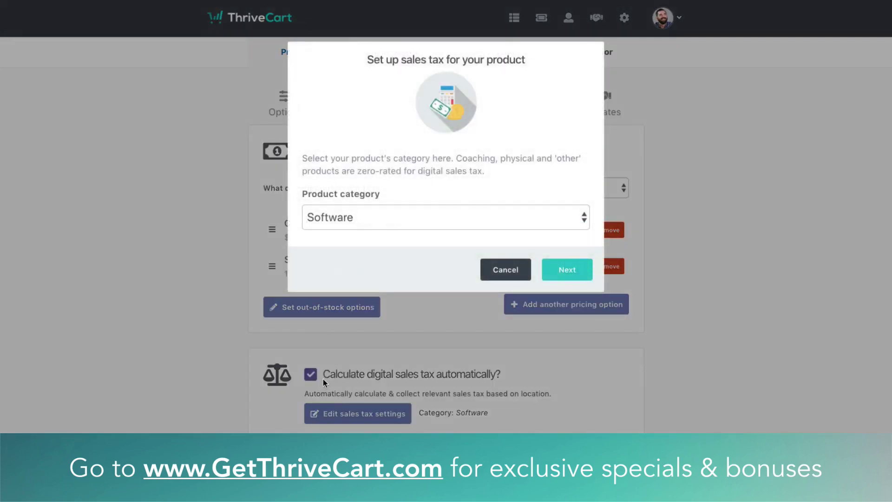
# Set the digital sales tax product category to Audiobook, keep local tax collection on, and close the setup
pyautogui.click(370, 222)
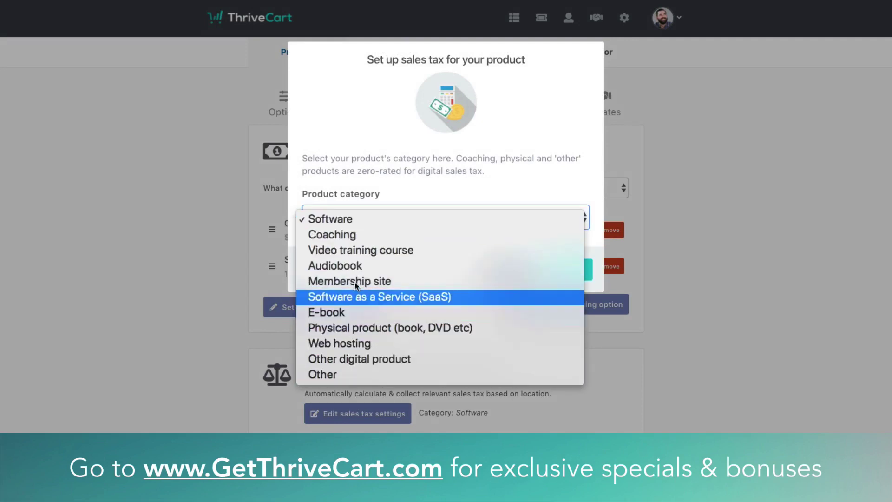
pyautogui.click(358, 267)
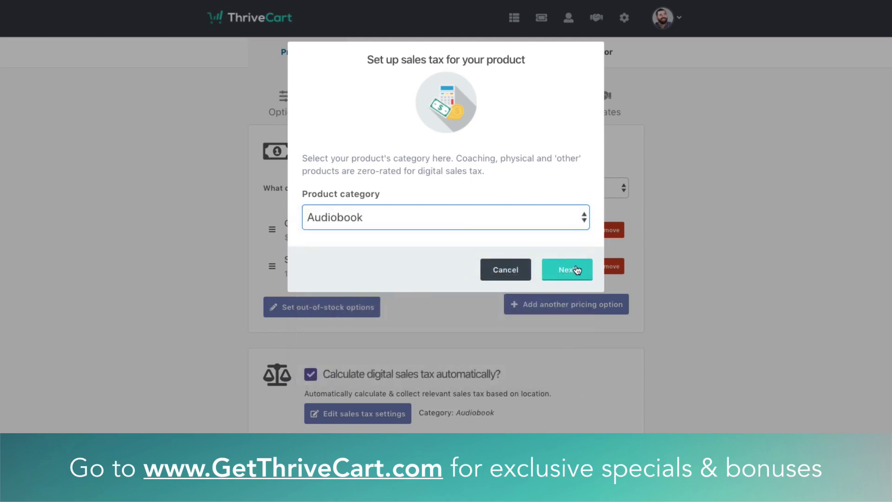
pyautogui.click(578, 270)
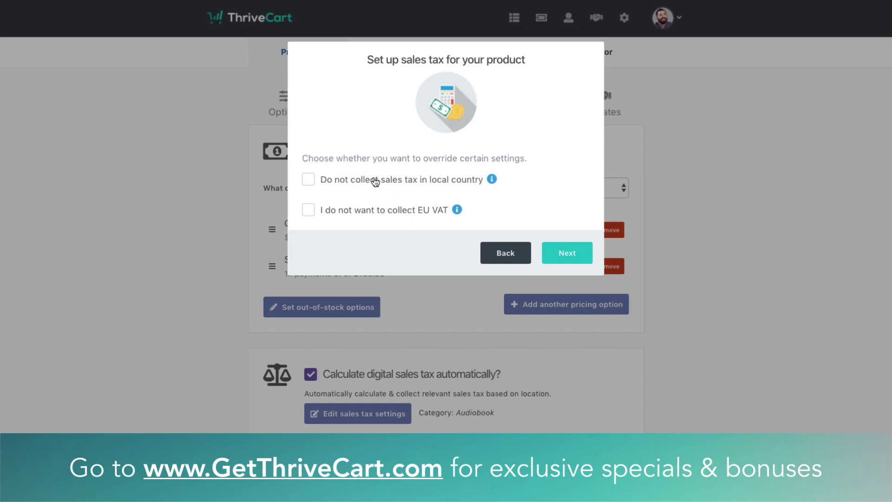
pyautogui.click(373, 180)
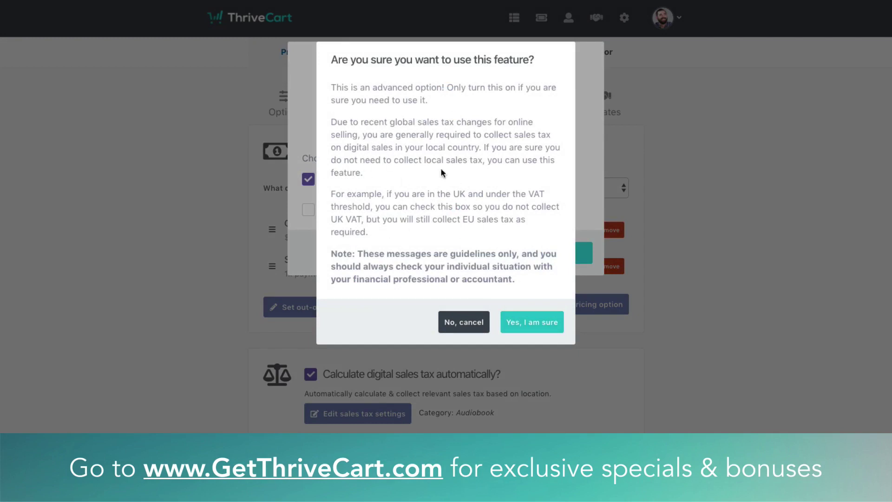
pyautogui.click(469, 324)
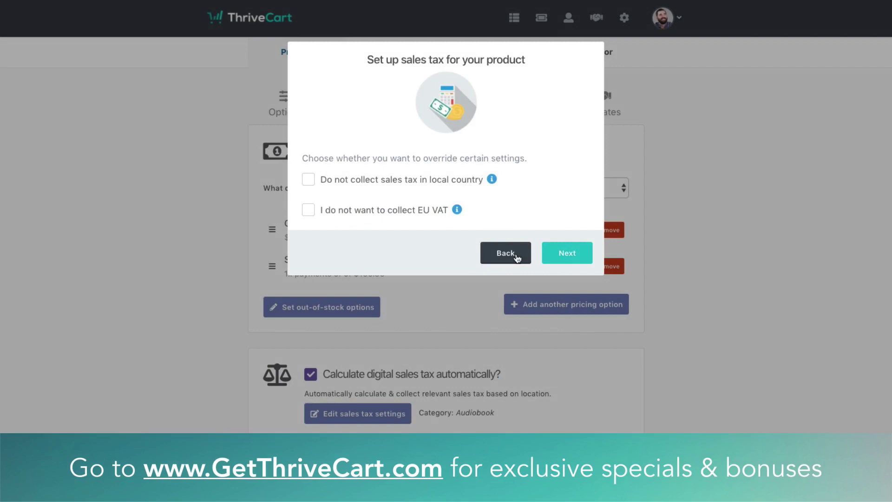
pyautogui.click(504, 255)
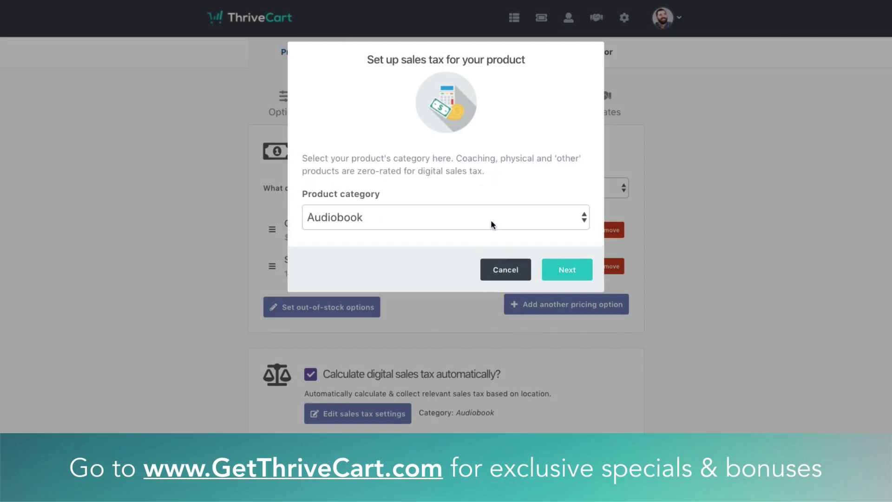
pyautogui.click(513, 277)
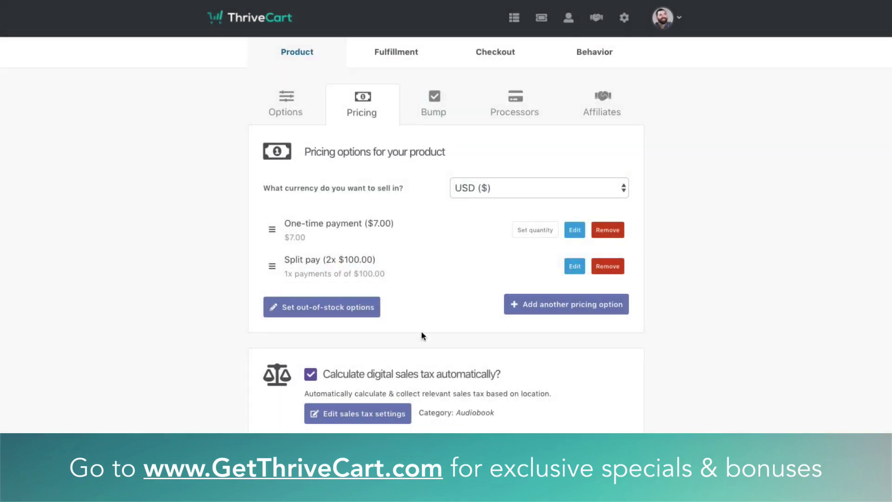
# Enable invoice customisation and paste the audiobook download-link note into the invoice box
pyautogui.scroll(-5, 514, 325)
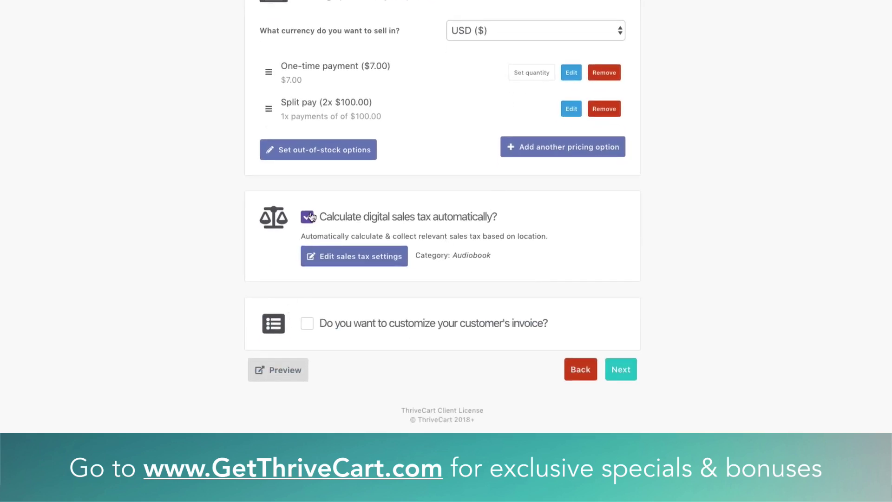
pyautogui.click(314, 326)
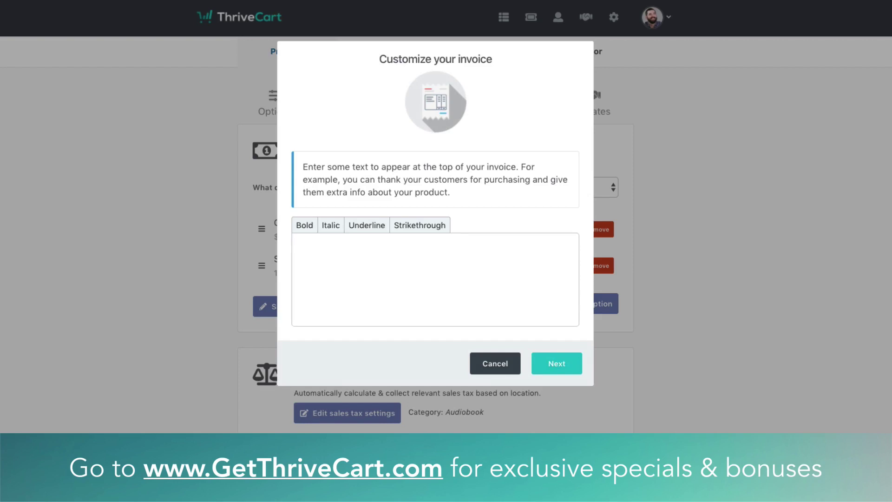
pyautogui.click(419, 301)
pyautogui.write("Here's the direct link to download the audio book: www.dropbox.com/XXXX")
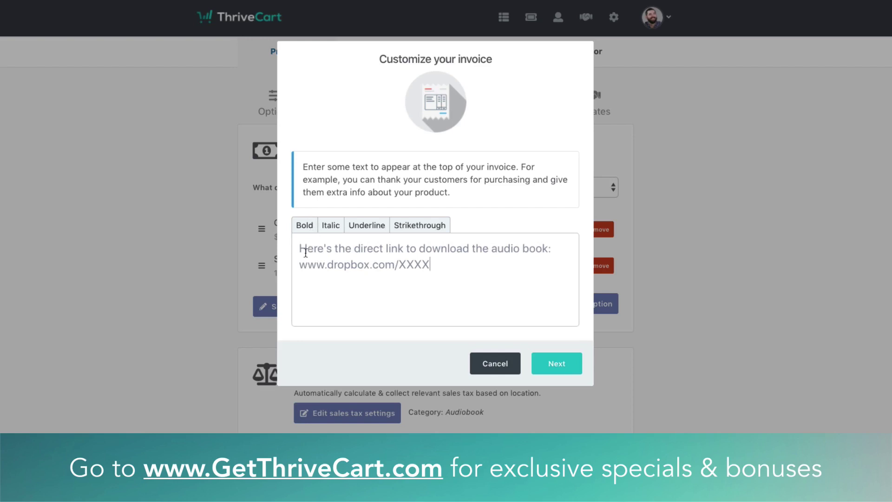
# Review the pasted invoice note, then save the invoice settings without uploading a logo
pyautogui.moveTo(307, 249); pyautogui.dragTo(524, 253)
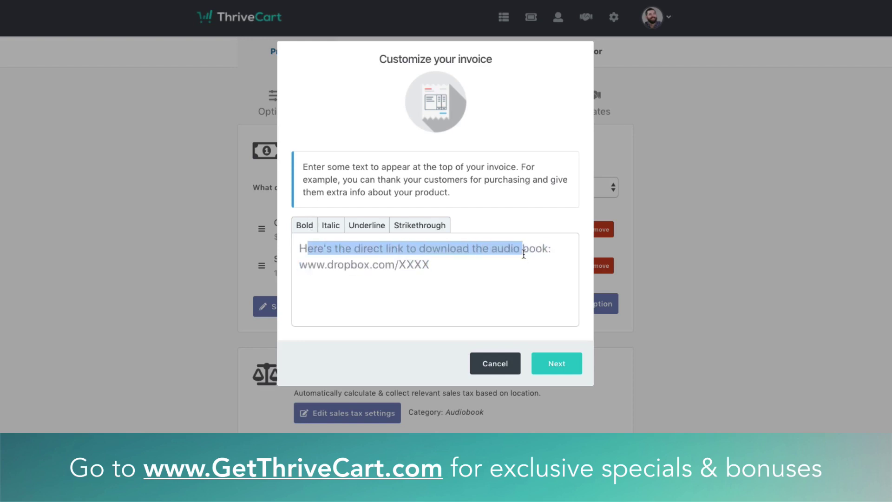
pyautogui.moveTo(370, 265); pyautogui.dragTo(436, 266)
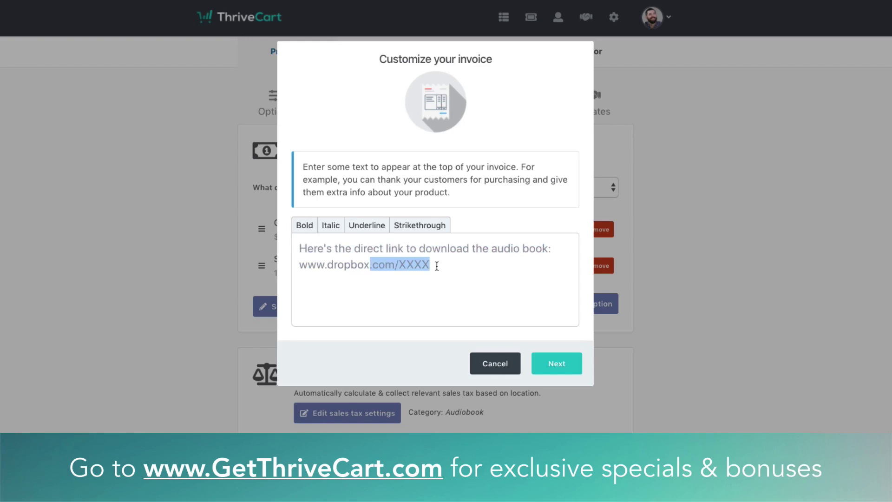
pyautogui.click(426, 263)
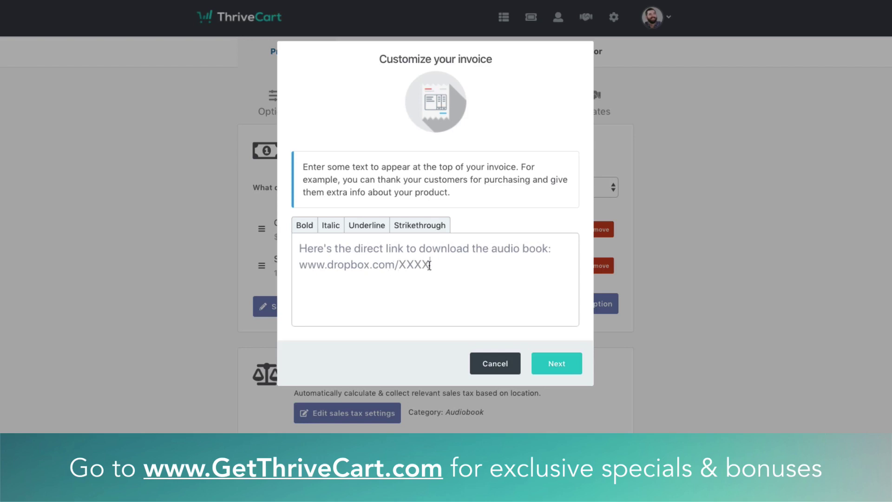
pyautogui.moveTo(430, 264); pyautogui.dragTo(301, 244)
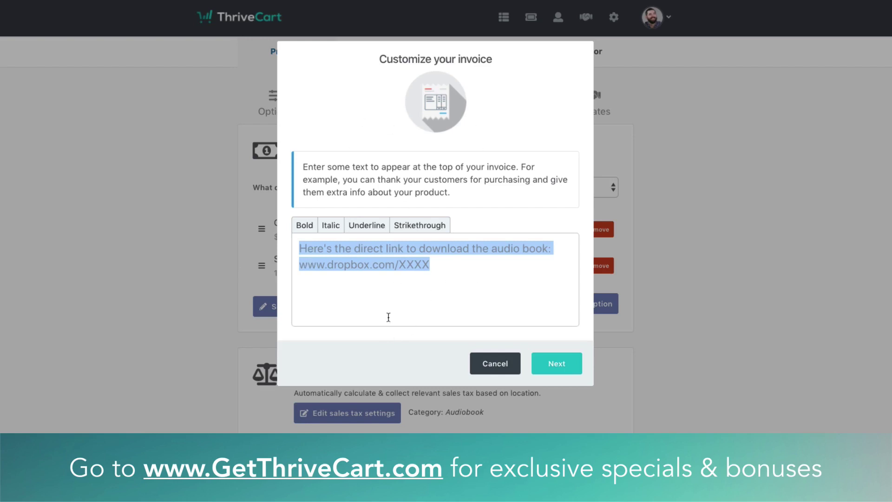
pyautogui.click(435, 272)
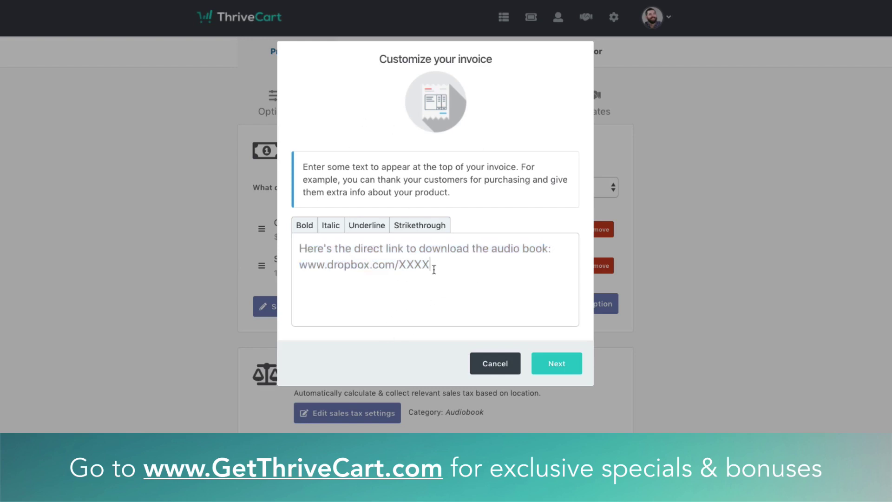
pyautogui.moveTo(434, 269); pyautogui.dragTo(299, 252)
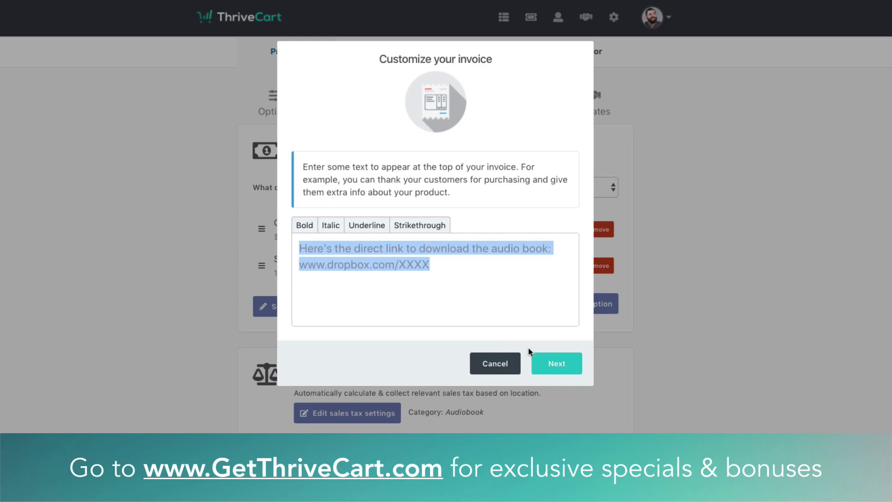
pyautogui.click(542, 364)
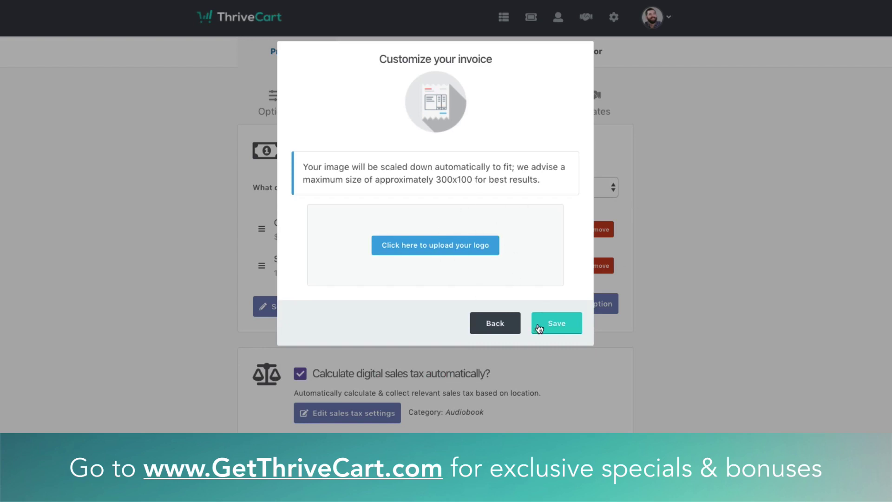
pyautogui.click(557, 325)
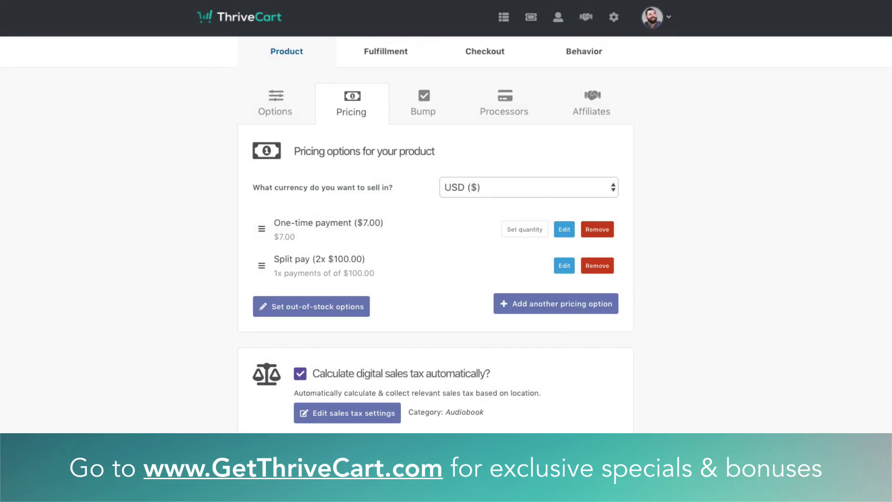
# Enable a bump offer for a product named 'Evergreen Wisdom Book' priced at $10
pyautogui.click(614, 458)
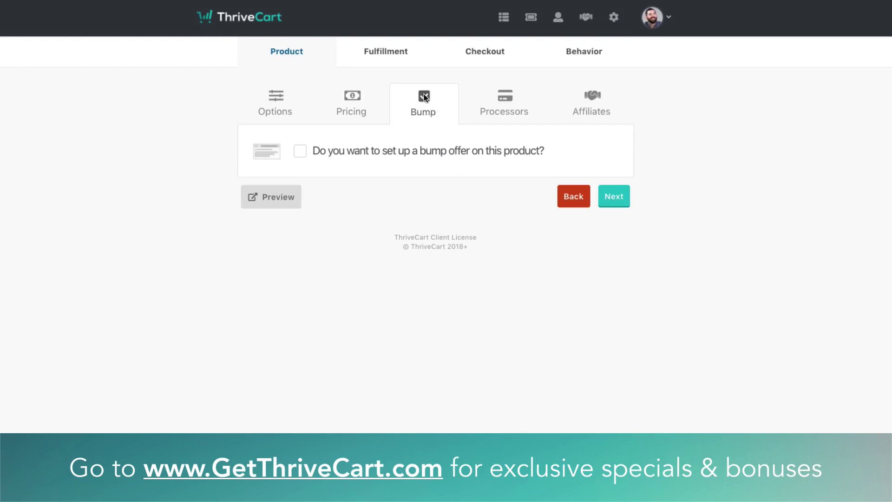
pyautogui.click(298, 152)
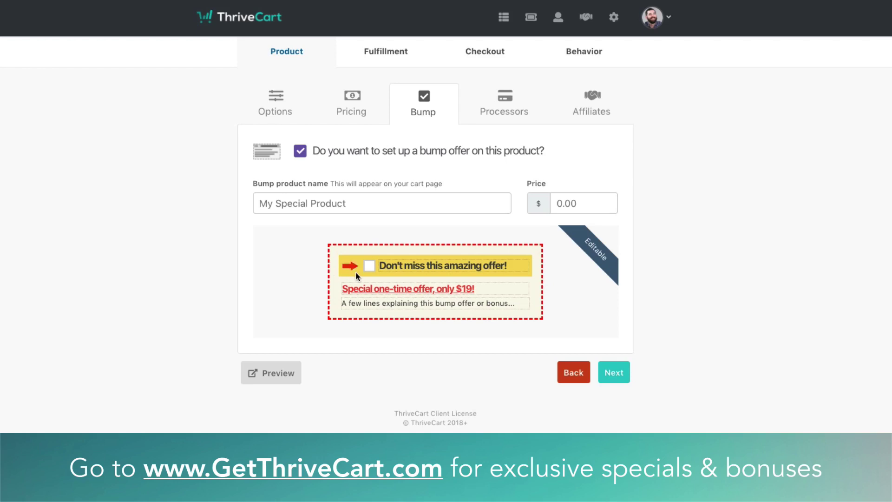
pyautogui.click(331, 211)
pyautogui.write('E')
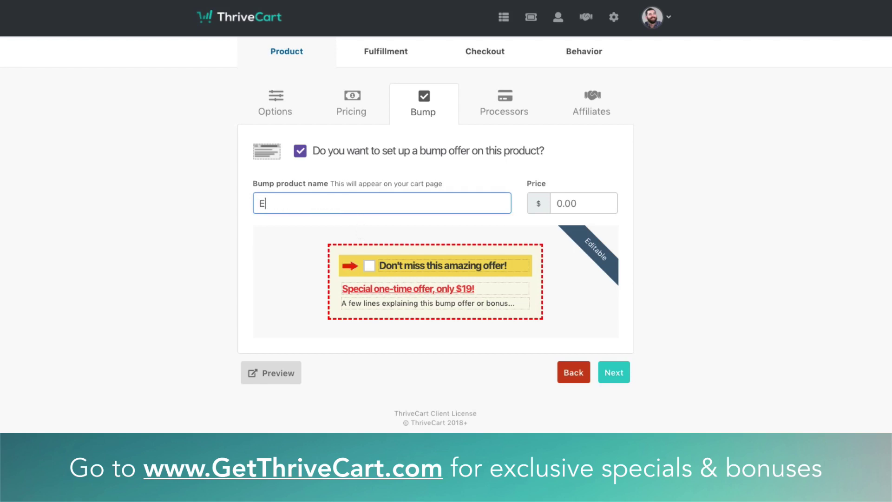
pyautogui.write('vergreen Wisdom Book')
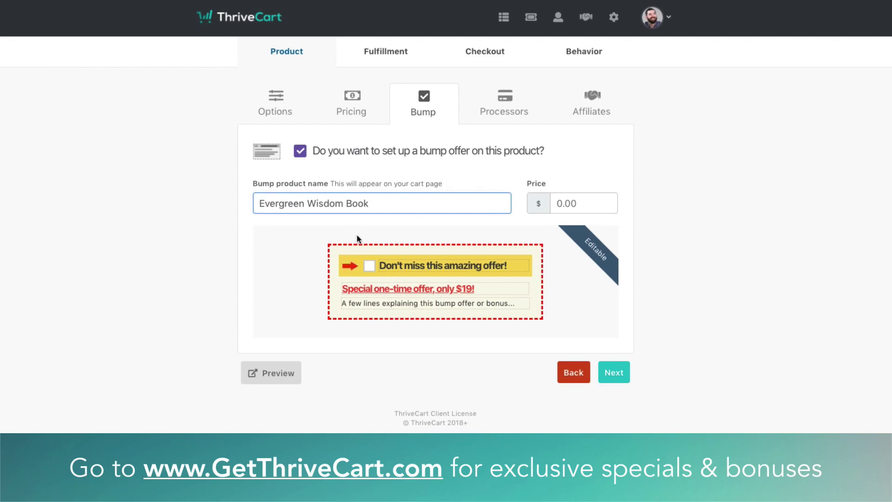
pyautogui.click(611, 204)
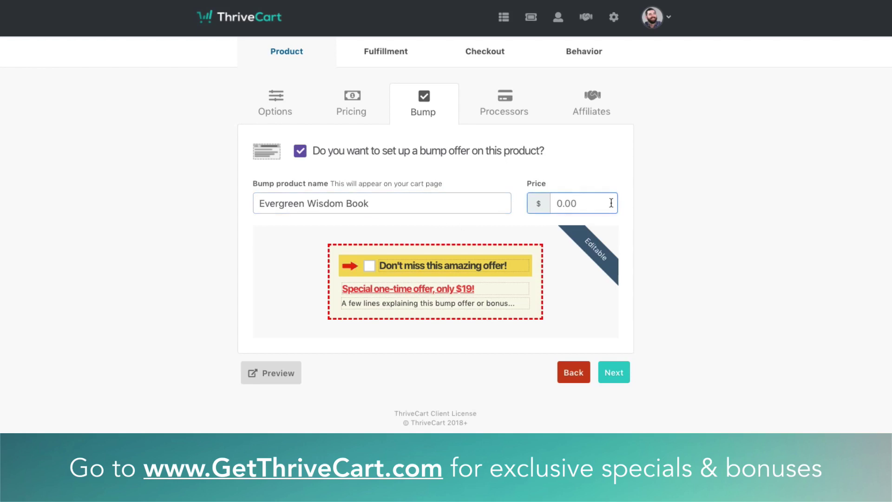
pyautogui.write('10')
# Set the bump headline to 'This is an amazing book' and subheadline to 'Special offer of only $10!'
pyautogui.click(471, 264)
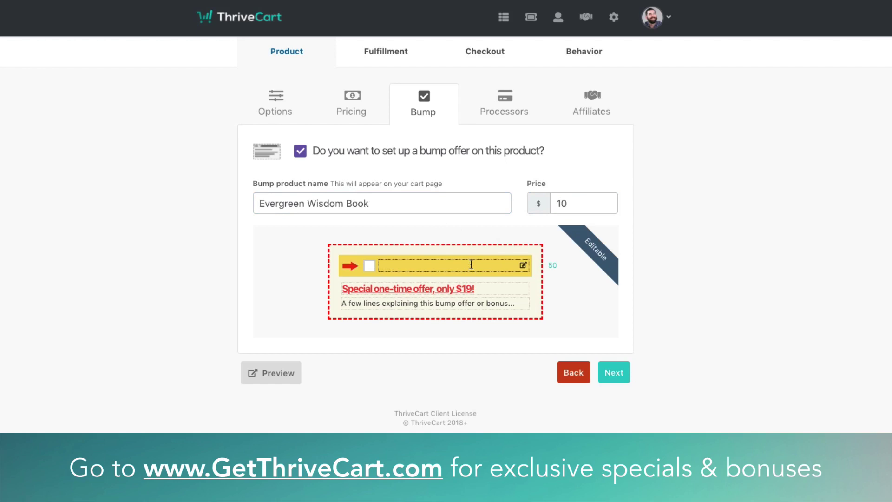
pyautogui.write('This is an amazing book!')
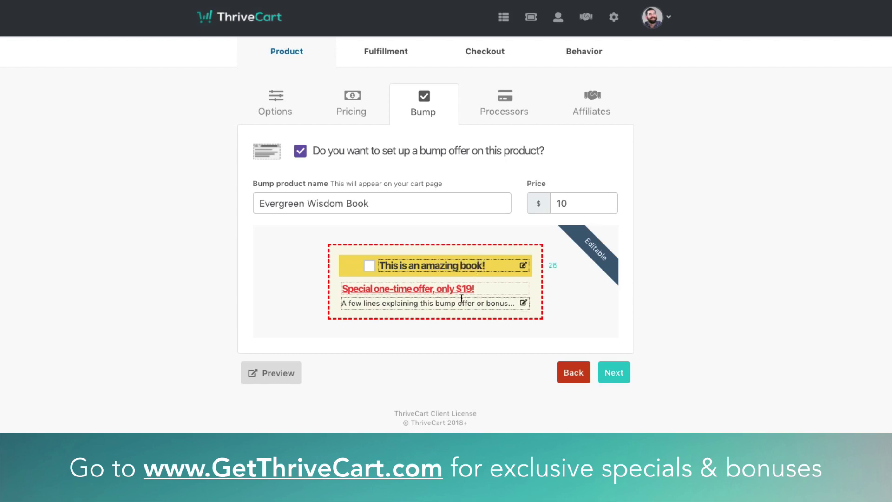
pyautogui.click(475, 291)
pyautogui.write('Sp')
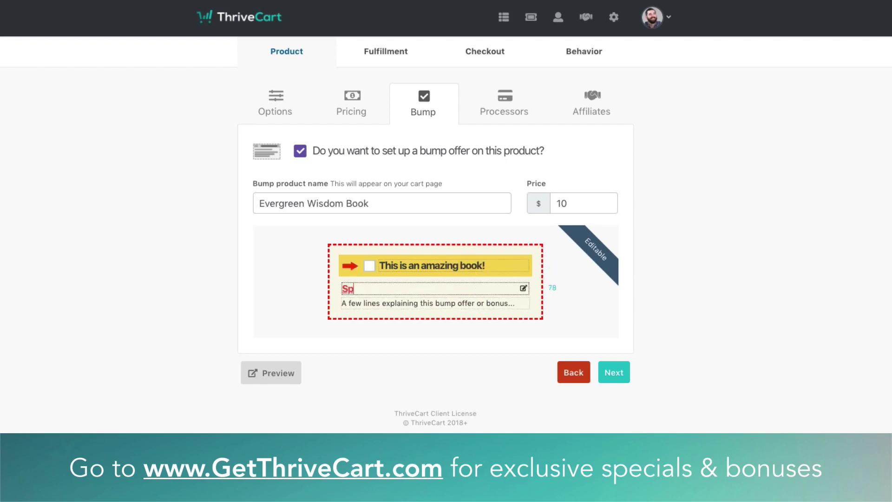
pyautogui.write('ecial offer of only')
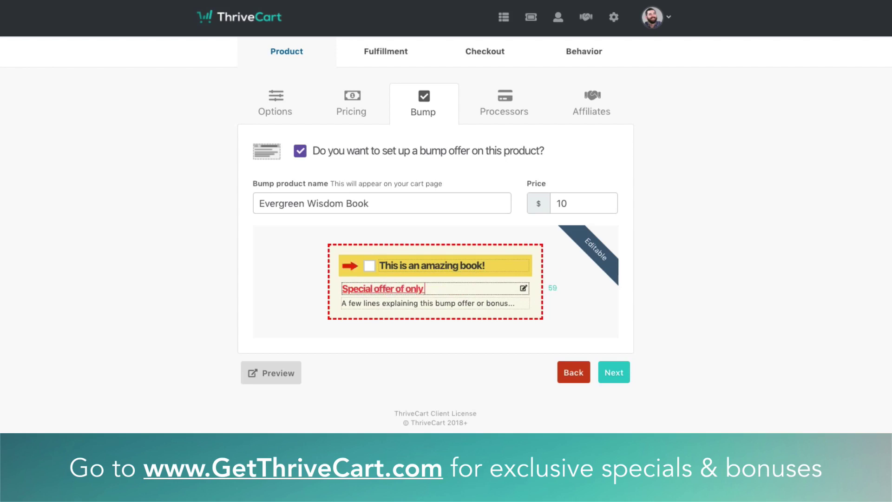
pyautogui.write(' $10!')
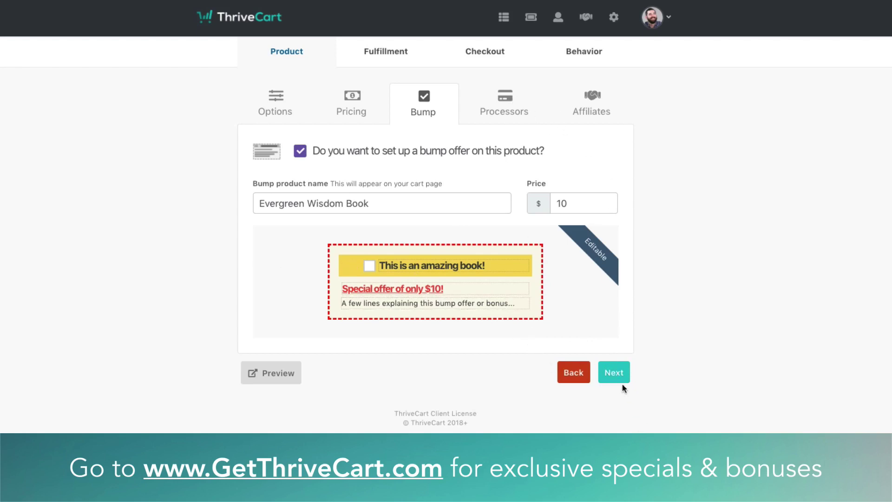
pyautogui.click(617, 373)
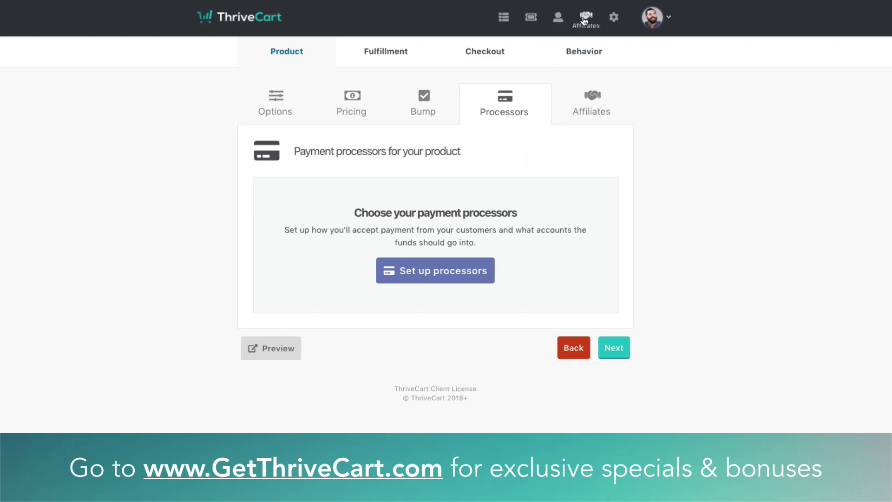
# Enable Stripe, PayPal and Apple Pay as payment processors, keeping the existing Stripe account
pyautogui.click(438, 276)
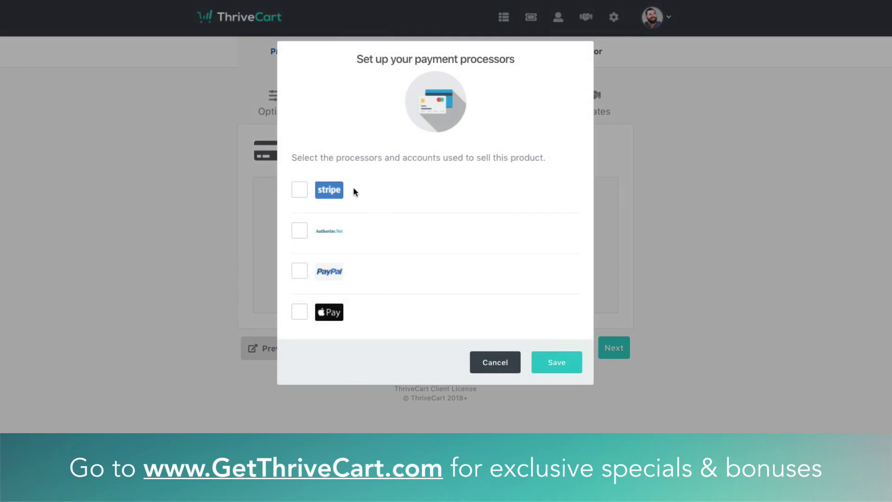
pyautogui.click(300, 191)
pyautogui.click(311, 274)
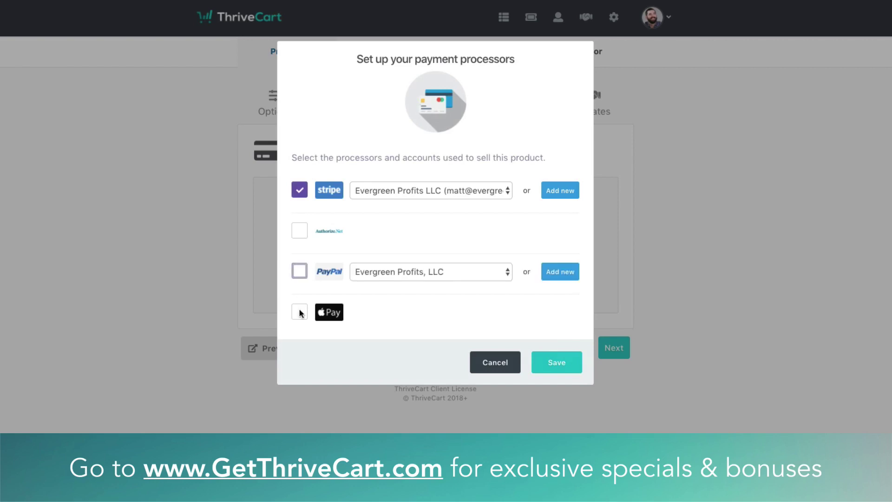
pyautogui.click(301, 317)
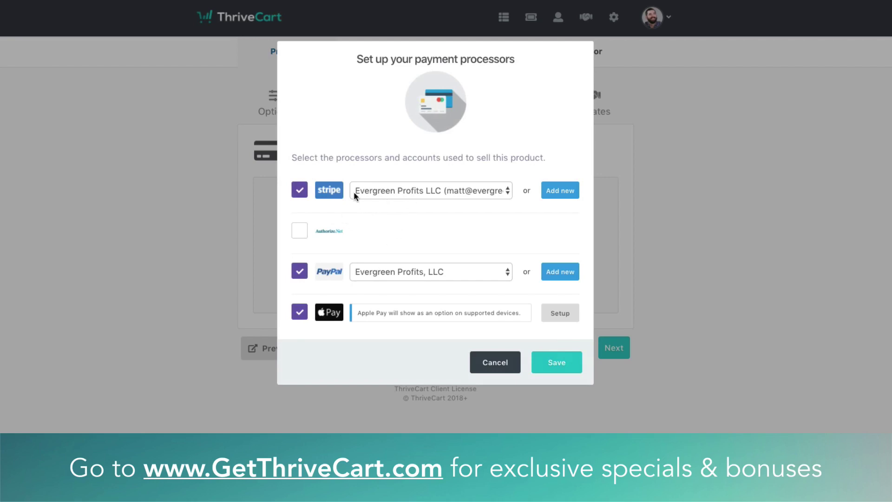
pyautogui.click(384, 191)
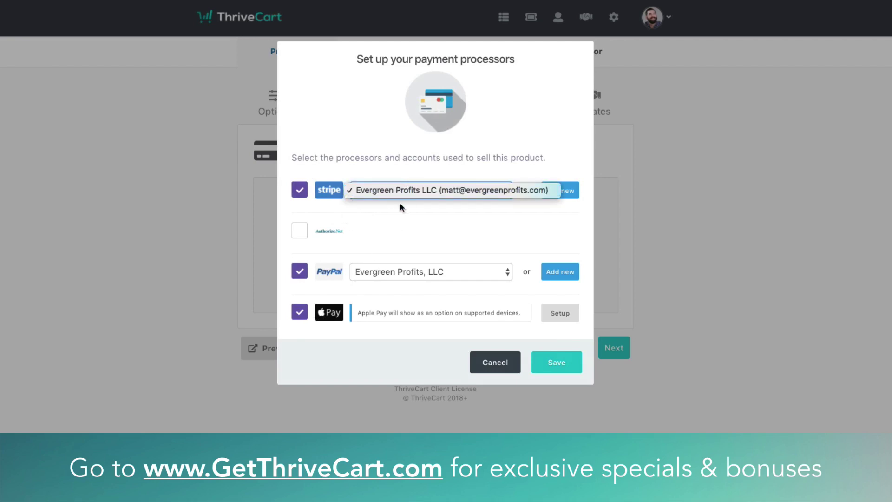
pyautogui.click(400, 191)
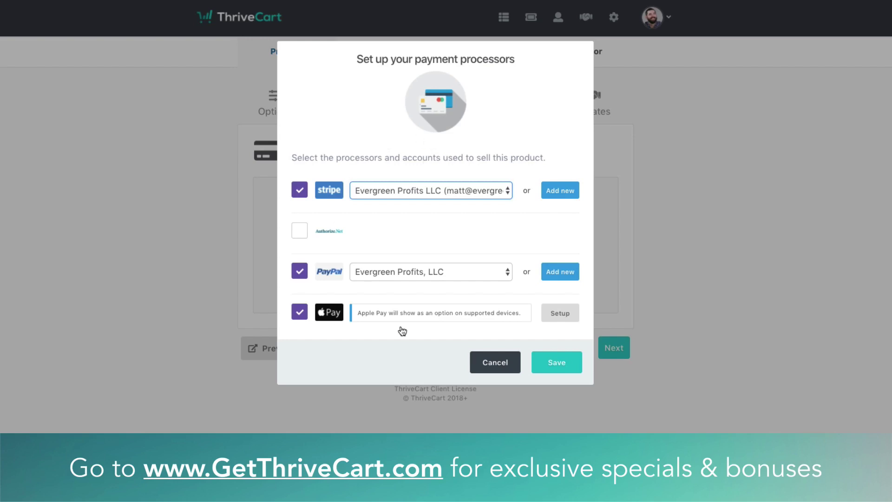
pyautogui.click(571, 362)
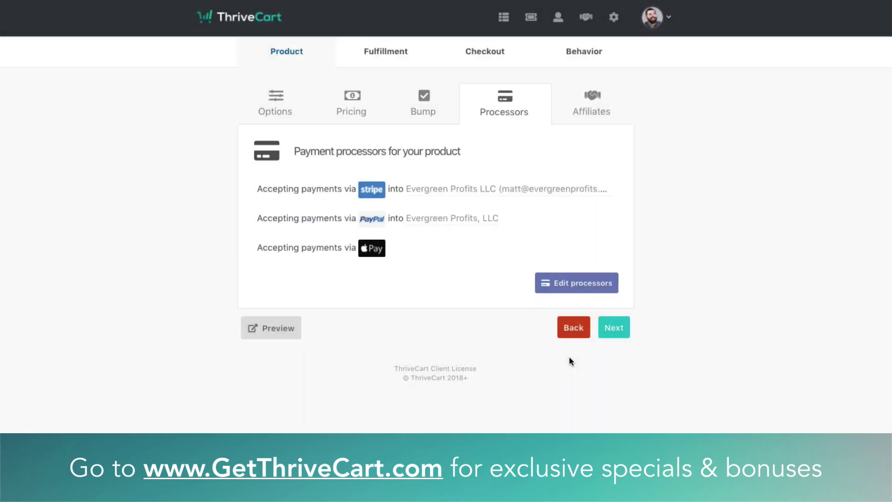
# Go to the Affiliates tab and enable affiliate promotion for this product
pyautogui.click(614, 329)
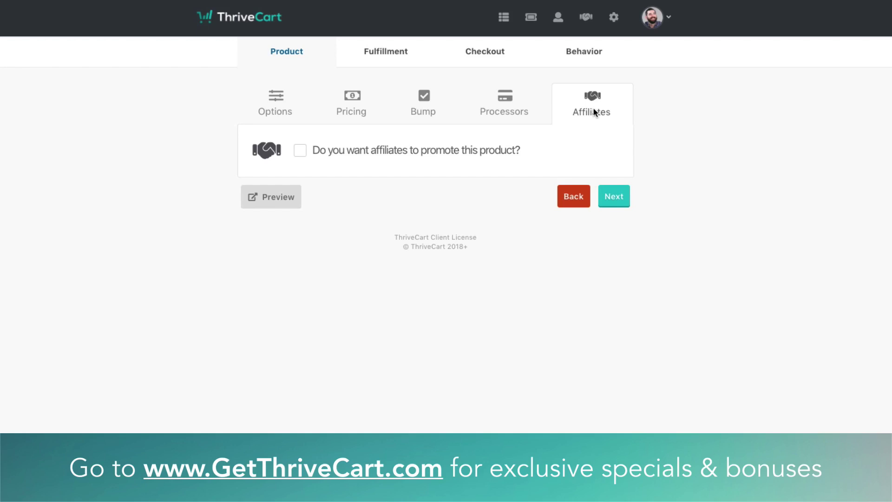
pyautogui.click(300, 151)
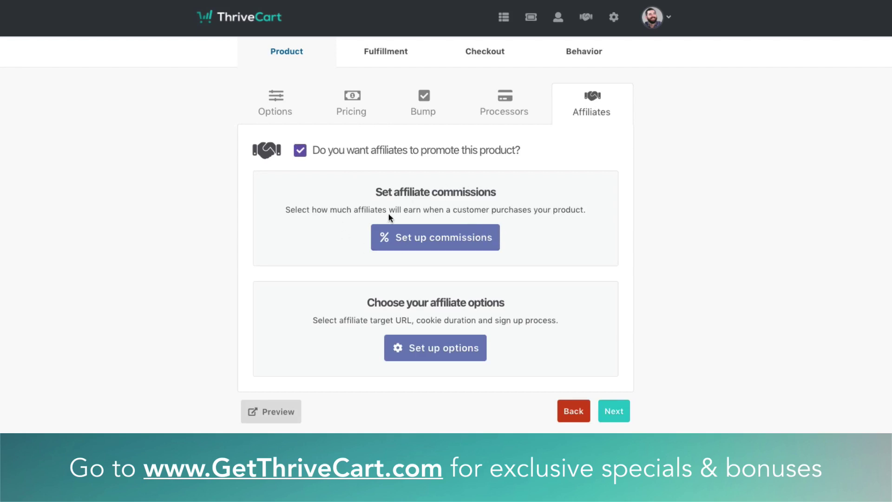
# Keep one percentage commission of 50% for all pricing options, for both product and bump
pyautogui.click(484, 236)
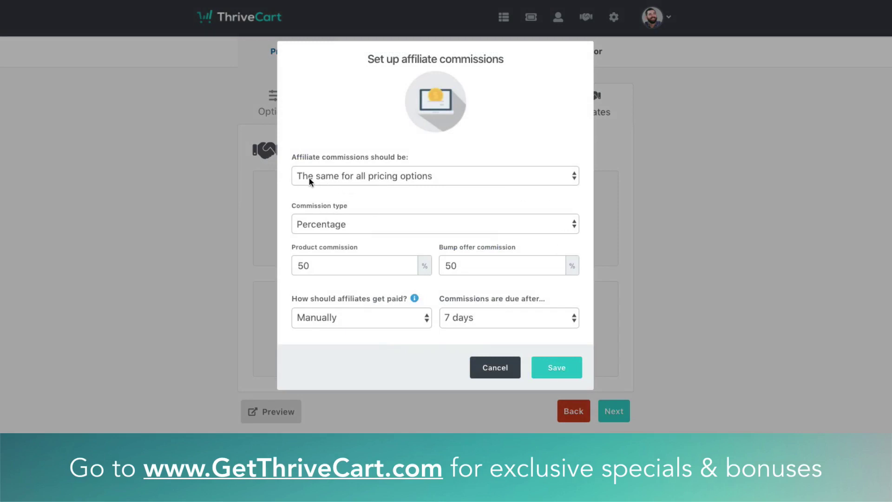
pyautogui.click(375, 181)
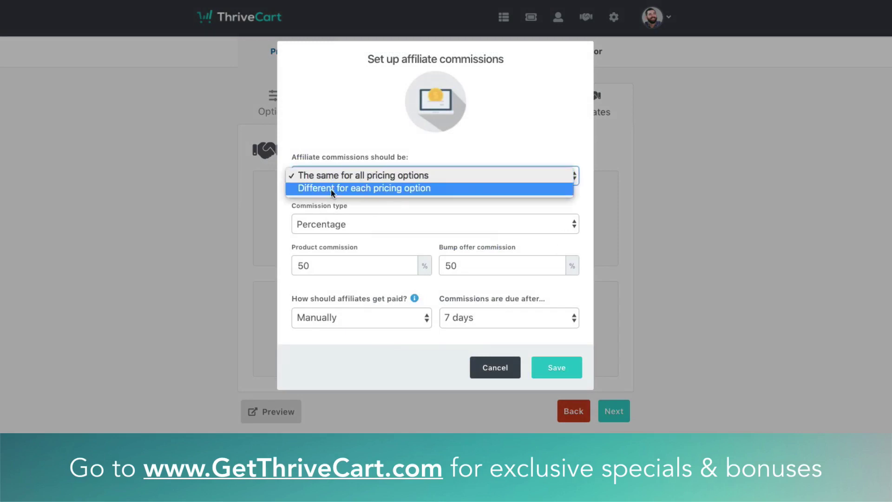
pyautogui.click(408, 193)
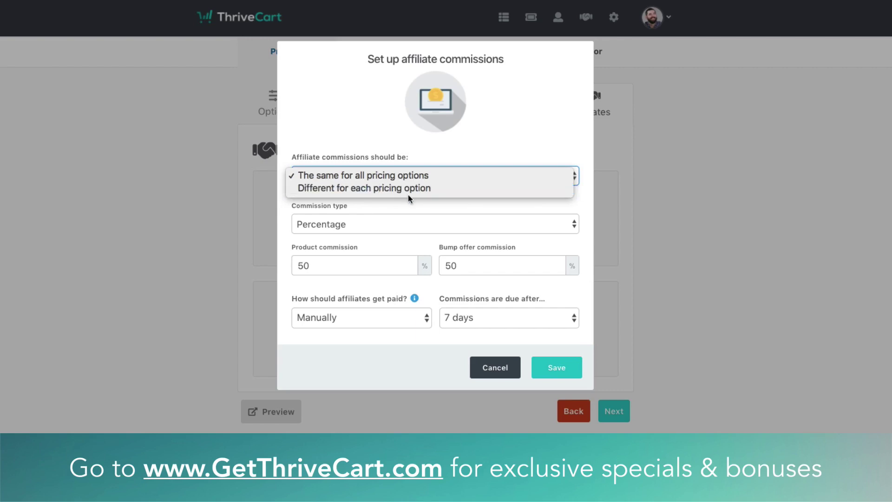
pyautogui.click(410, 179)
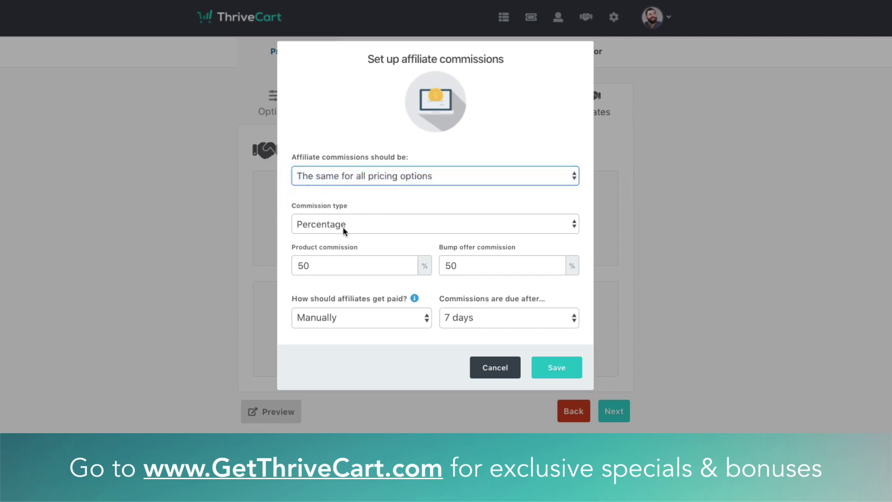
pyautogui.click(322, 224)
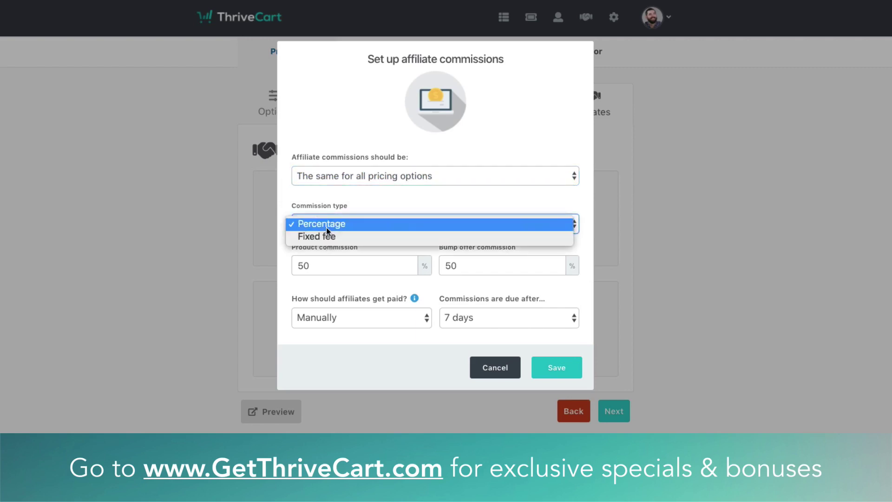
pyautogui.click(329, 225)
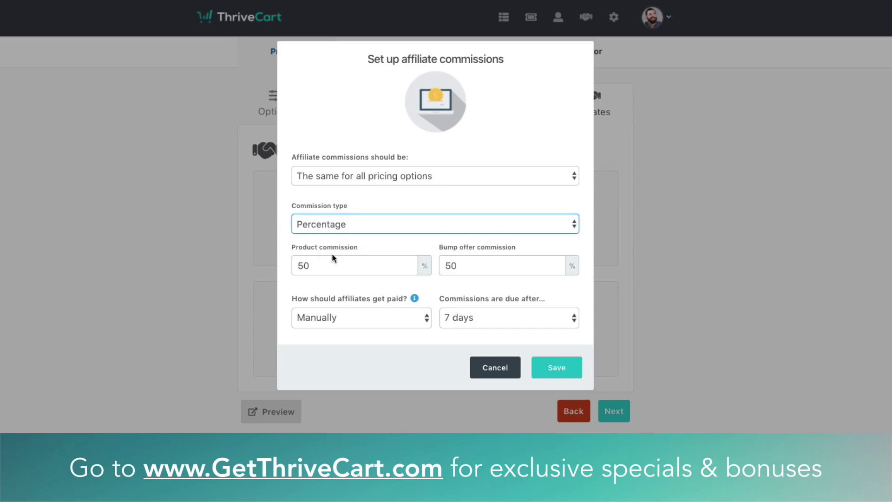
pyautogui.doubleClick(319, 264)
pyautogui.doubleClick(497, 267)
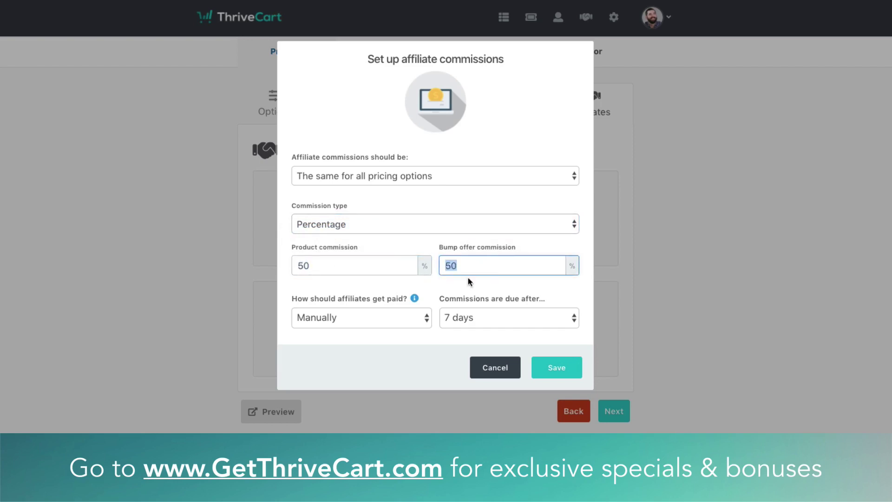
pyautogui.click(303, 300)
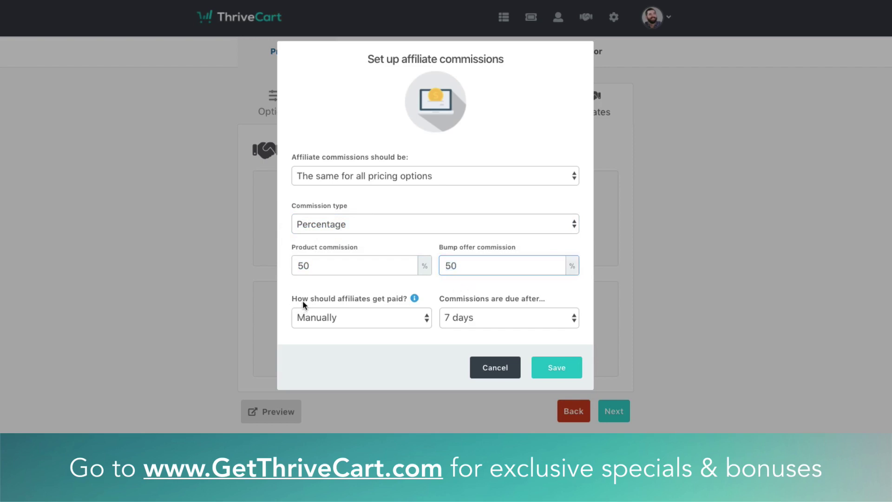
# Set affiliate payouts to Instantly and save the commission settings
pyautogui.click(369, 320)
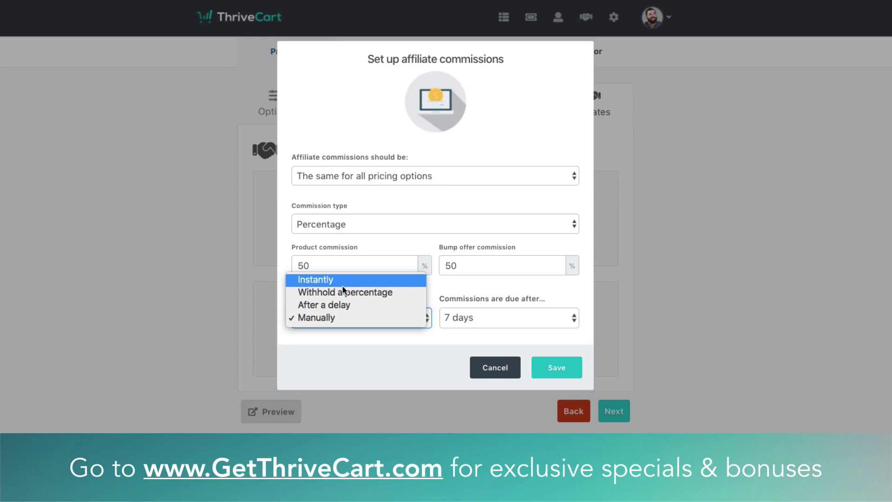
pyautogui.click(398, 329)
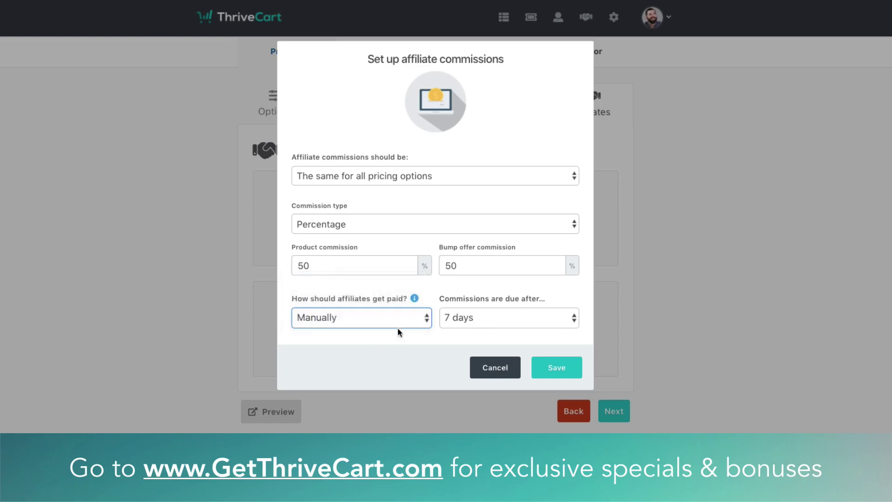
pyautogui.click(328, 326)
pyautogui.click(364, 384)
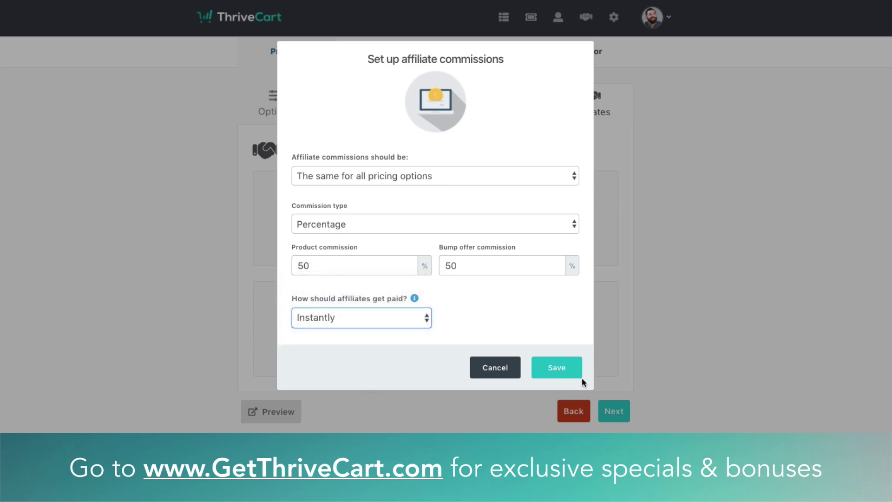
pyautogui.click(571, 365)
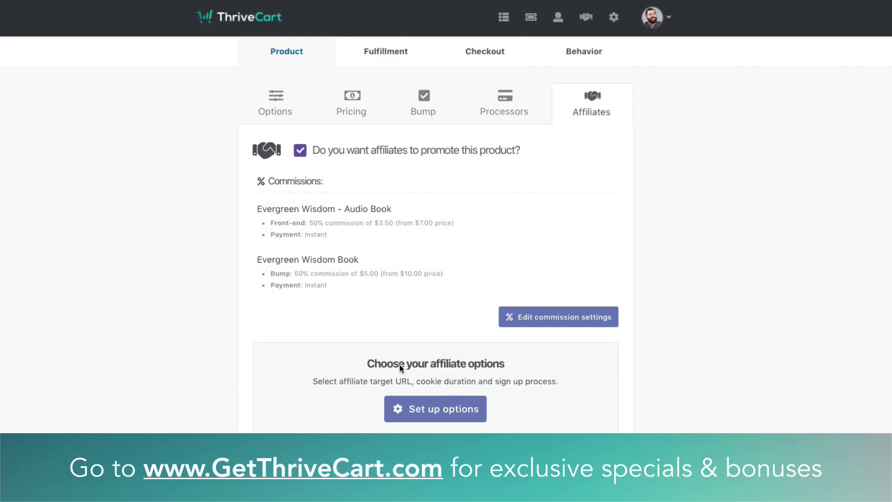
# Keep auto-approval, Lifetime cookie expiry and required PayPal connection in the affiliate options
pyautogui.click(440, 405)
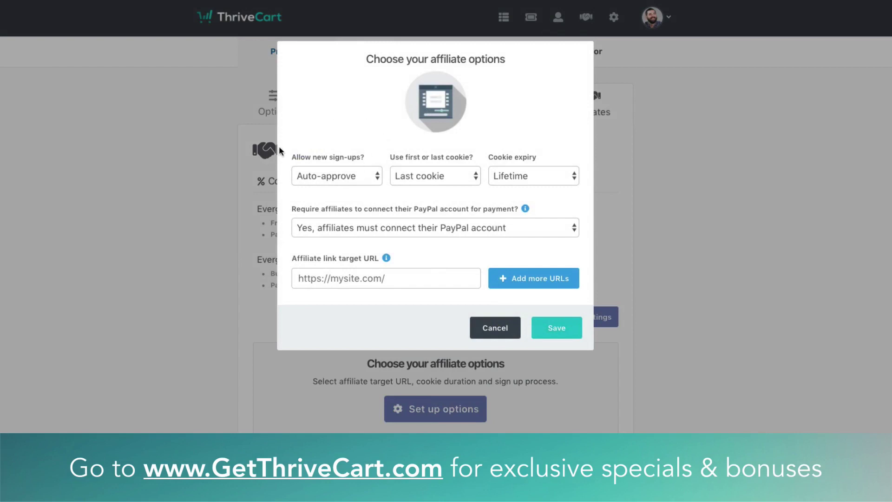
pyautogui.click(326, 176)
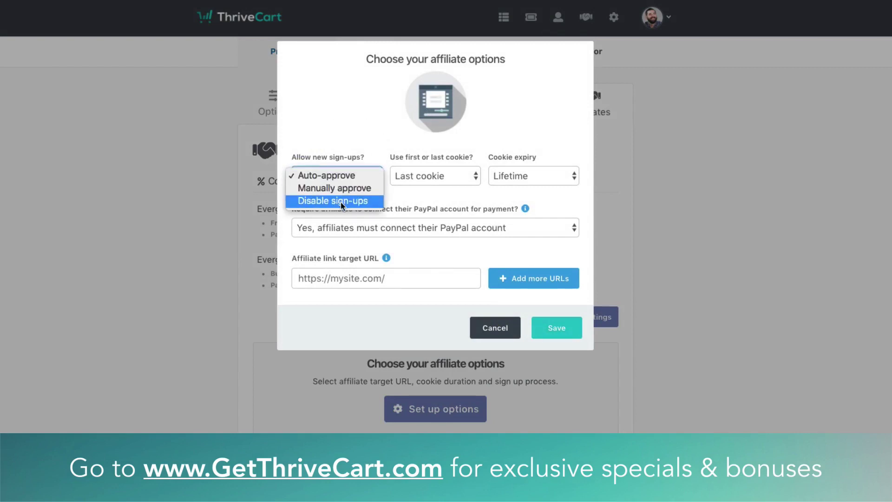
pyautogui.click(415, 182)
pyautogui.click(417, 177)
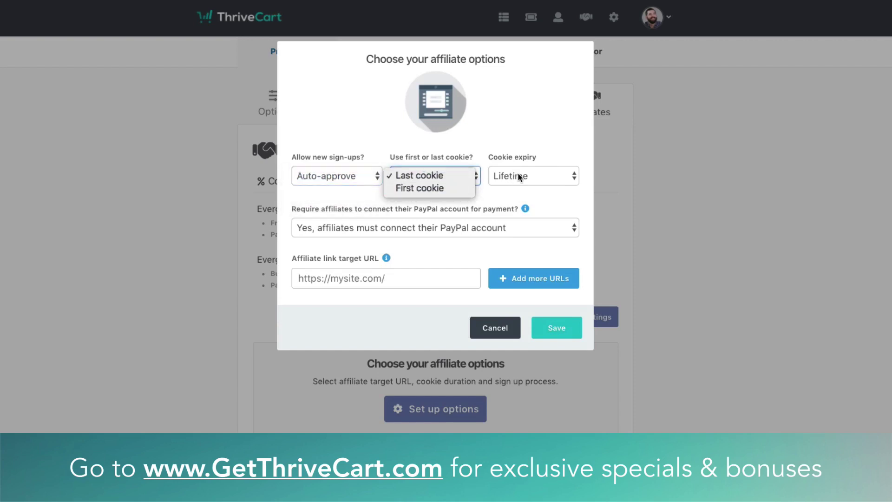
pyautogui.click(530, 176)
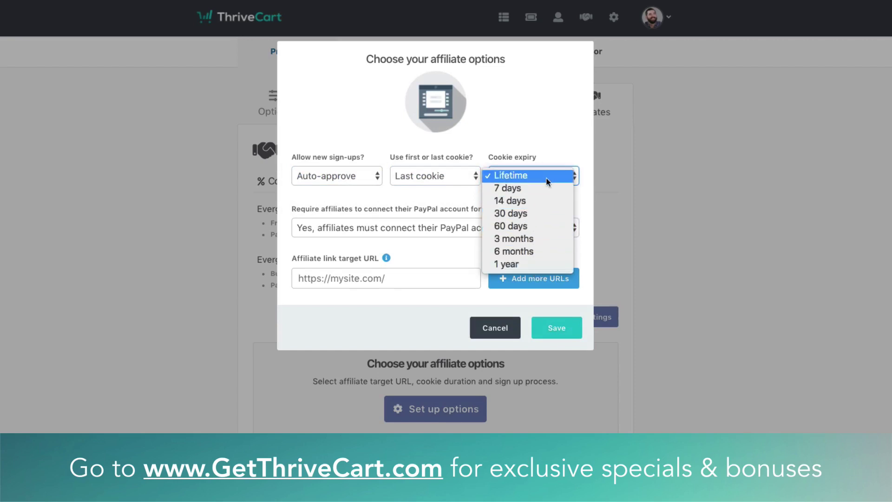
pyautogui.click(546, 175)
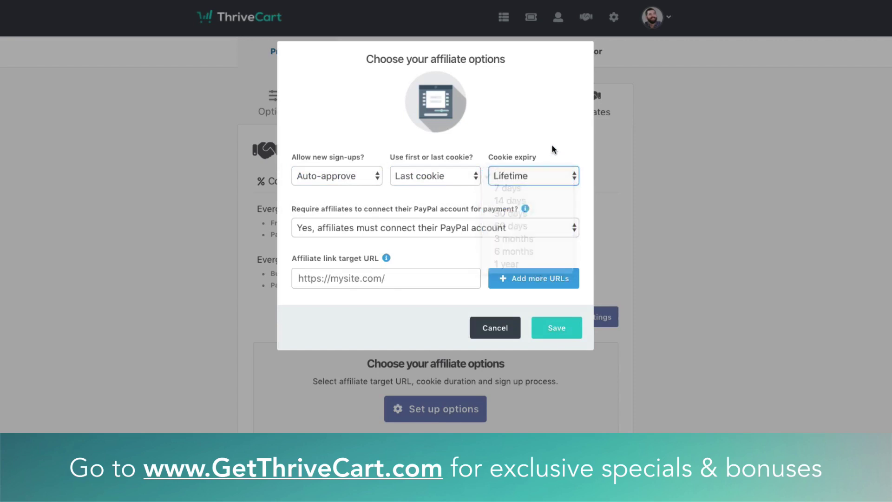
pyautogui.click(380, 224)
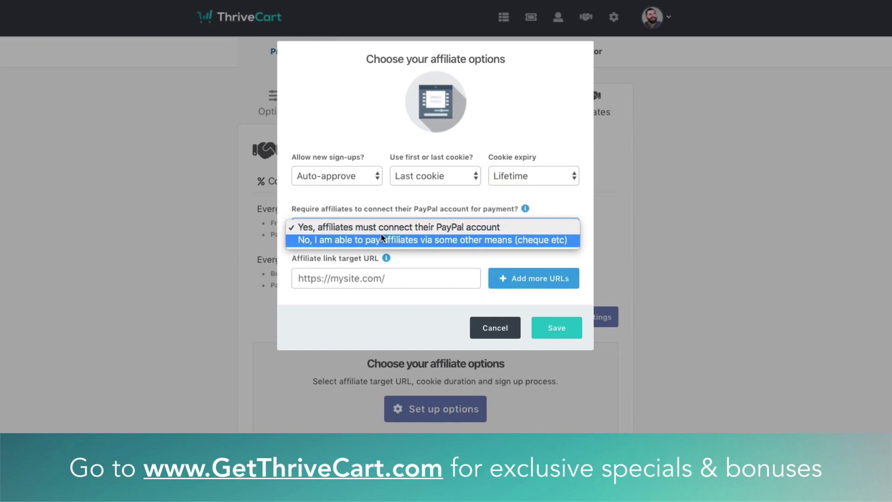
pyautogui.click(486, 223)
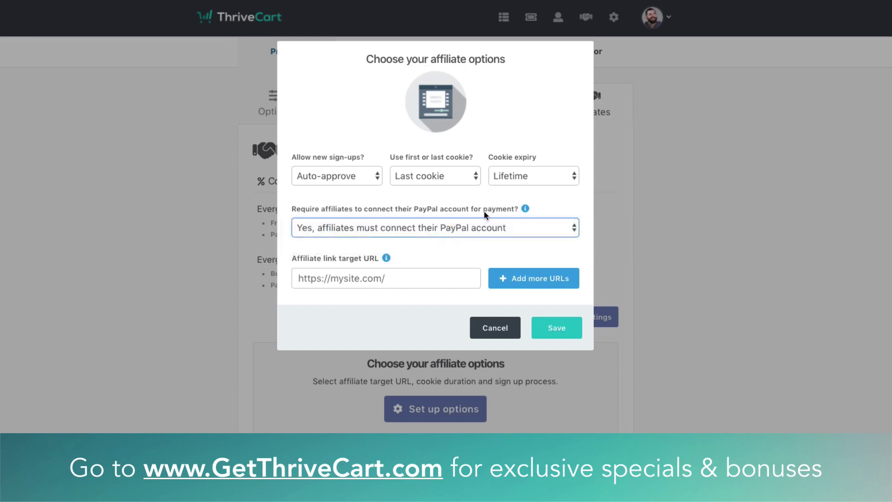
pyautogui.click(387, 282)
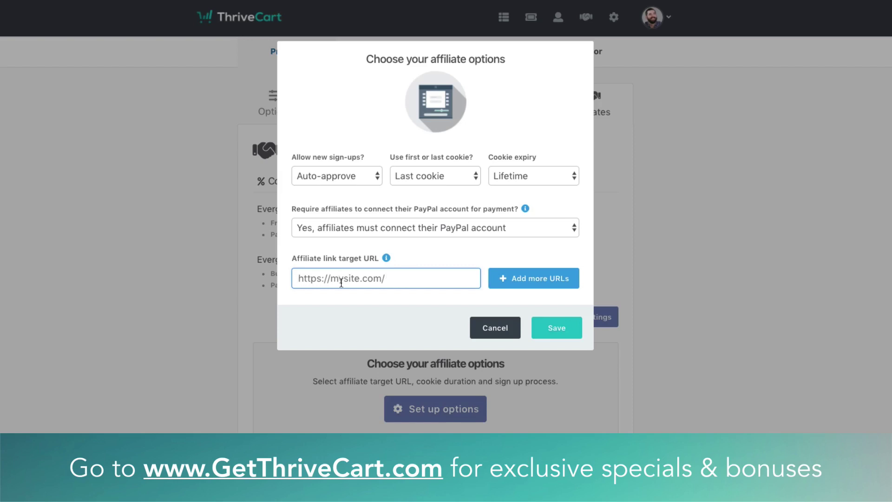
pyautogui.write('wwww.')
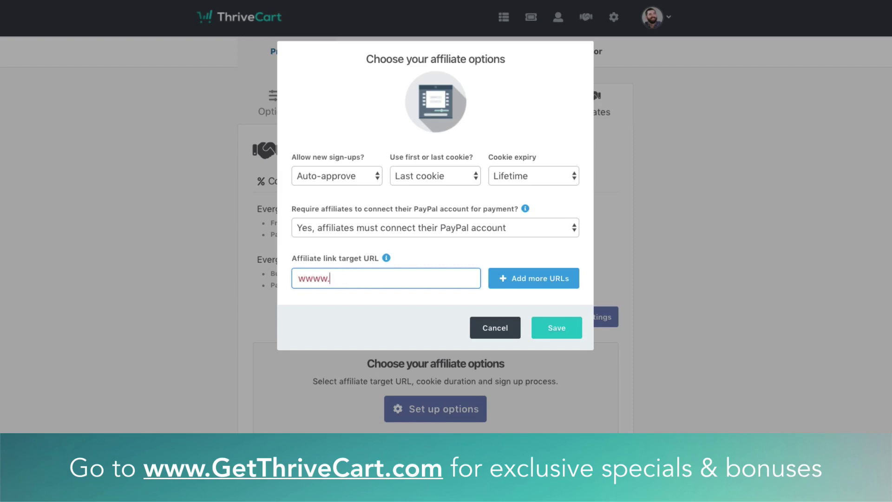
pyautogui.press('BackSpace')
pyautogui.write('.evergreenwisdom.com')
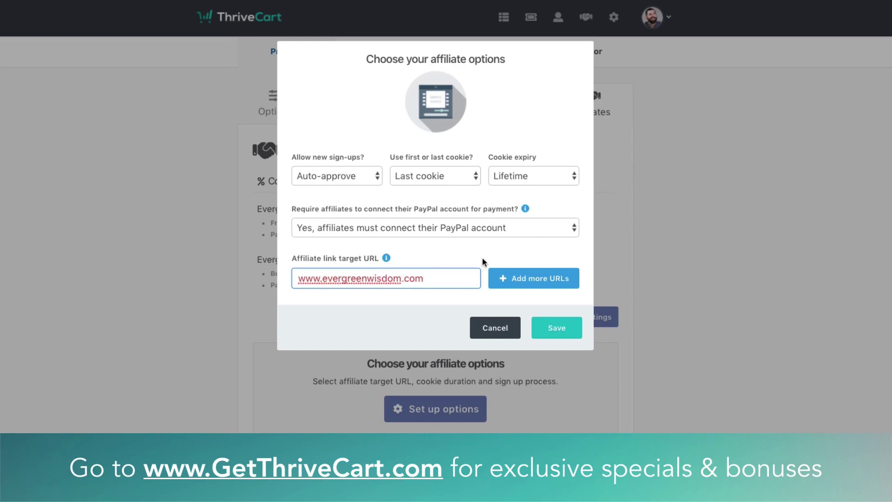
pyautogui.click(435, 296)
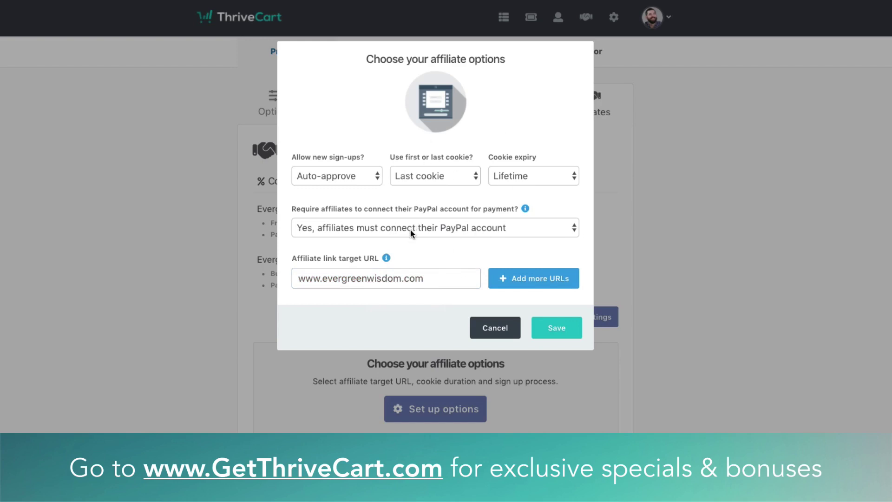
pyautogui.click(418, 281)
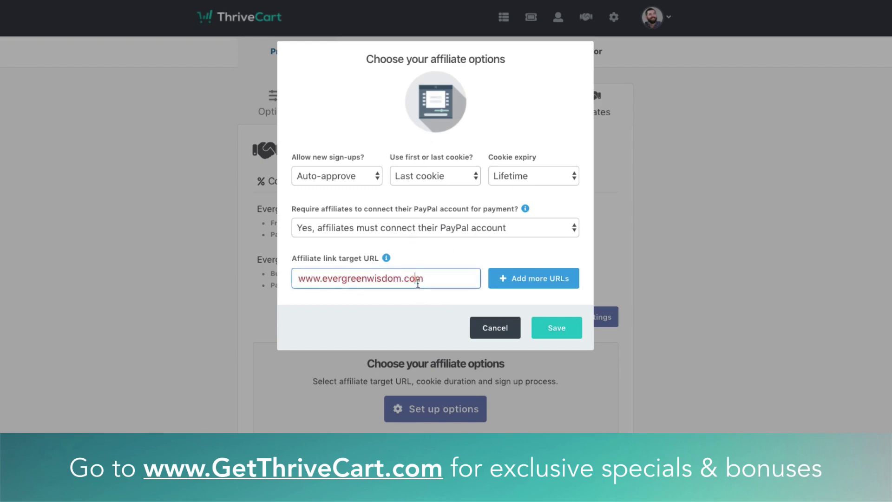
pyautogui.doubleClick(417, 282)
pyautogui.click(417, 304)
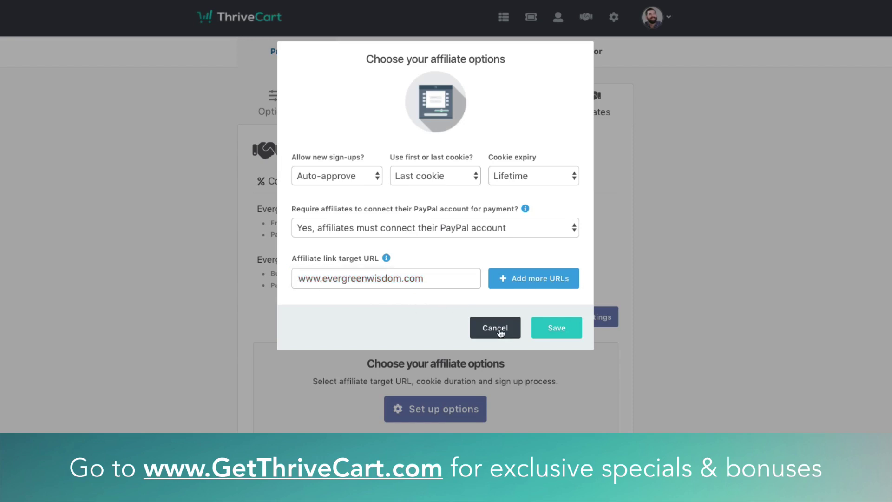
pyautogui.click(555, 331)
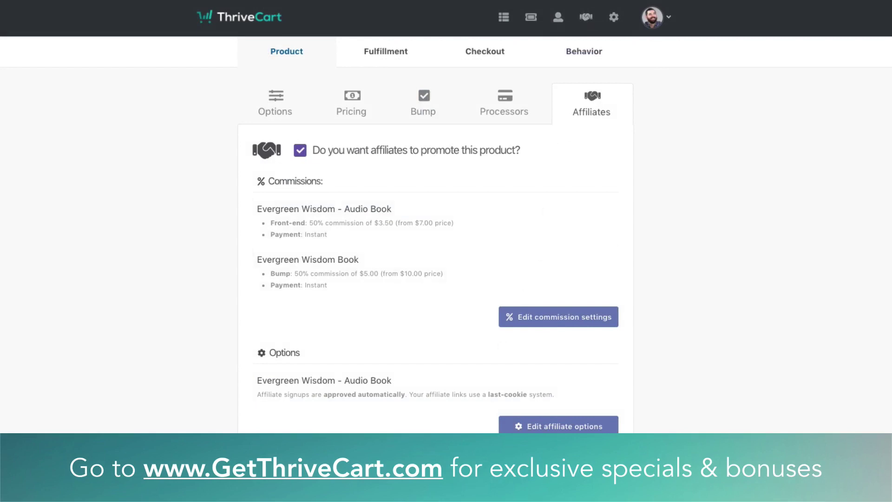
pyautogui.click(386, 51)
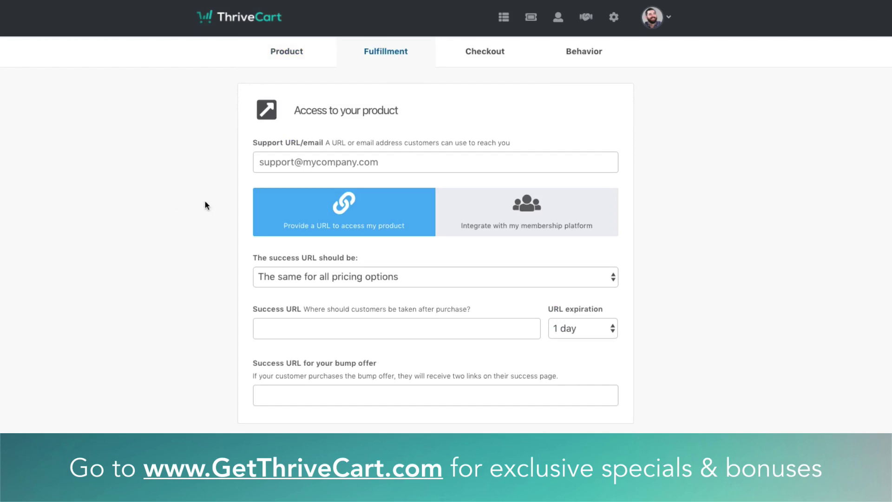
# Enter the support e-mail address in the Support URL/email field
pyautogui.click(280, 162)
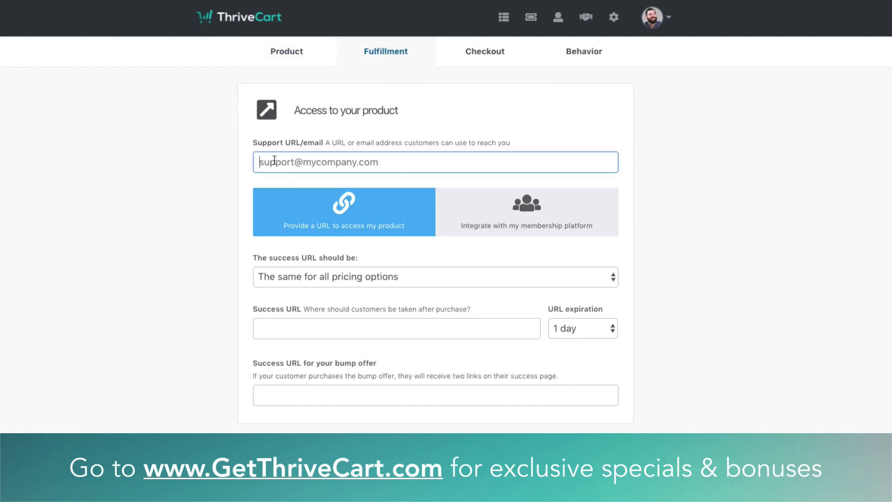
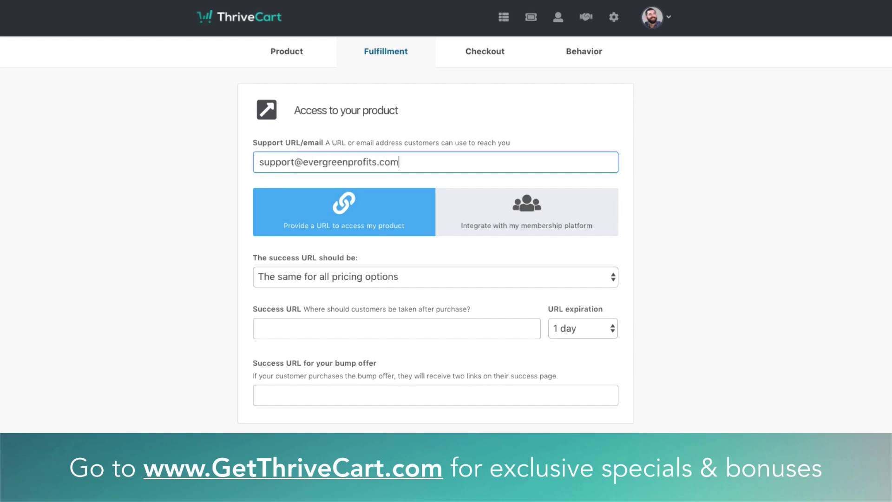
pyautogui.click(278, 264)
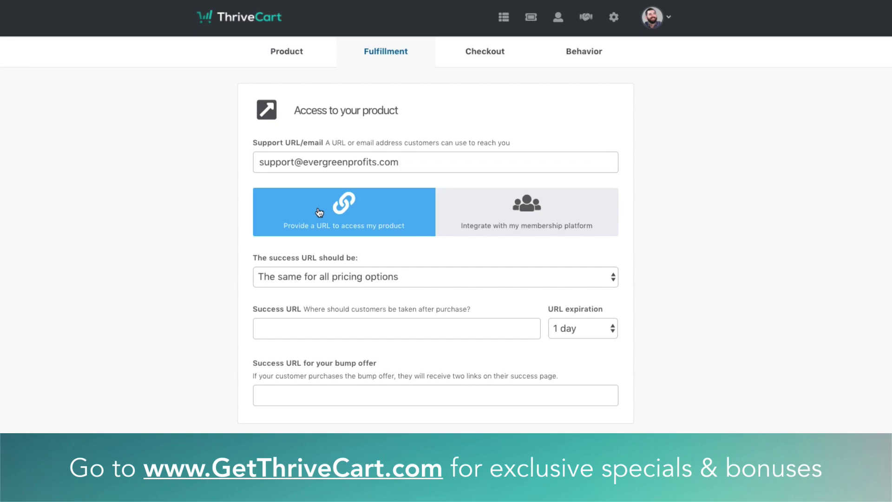
# Try a different success URL per pricing option, then revert to one shared success URL
pyautogui.click(349, 278)
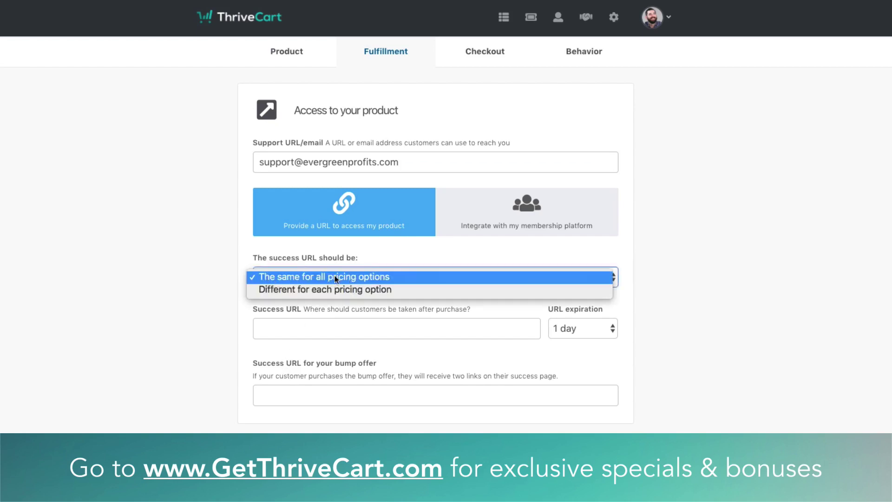
pyautogui.click(305, 289)
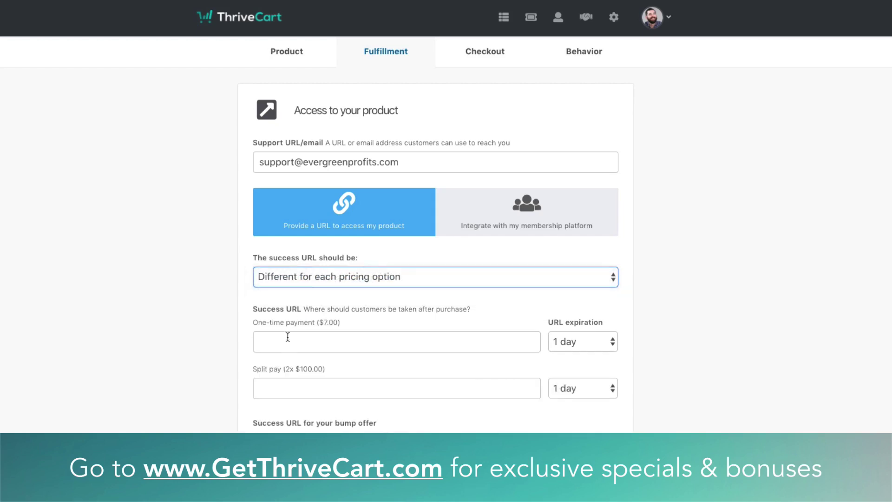
pyautogui.click(288, 337)
pyautogui.click(299, 385)
pyautogui.click(297, 351)
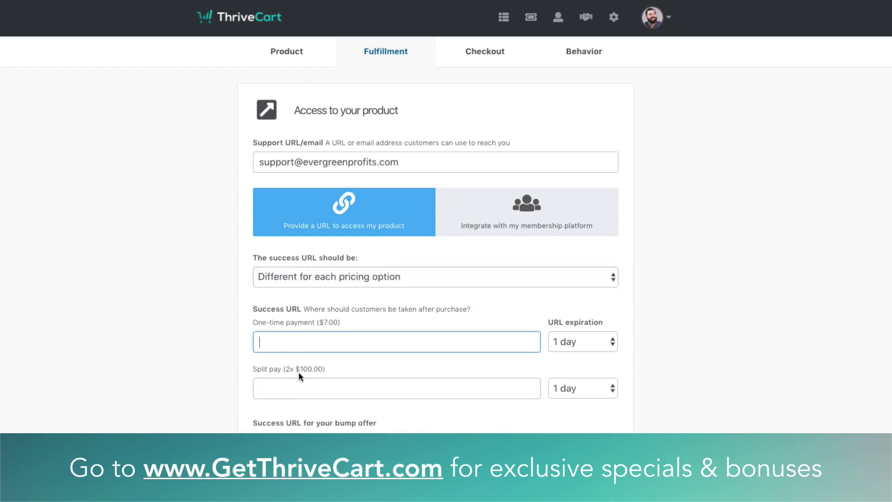
pyautogui.click(299, 383)
pyautogui.click(349, 277)
pyautogui.click(339, 279)
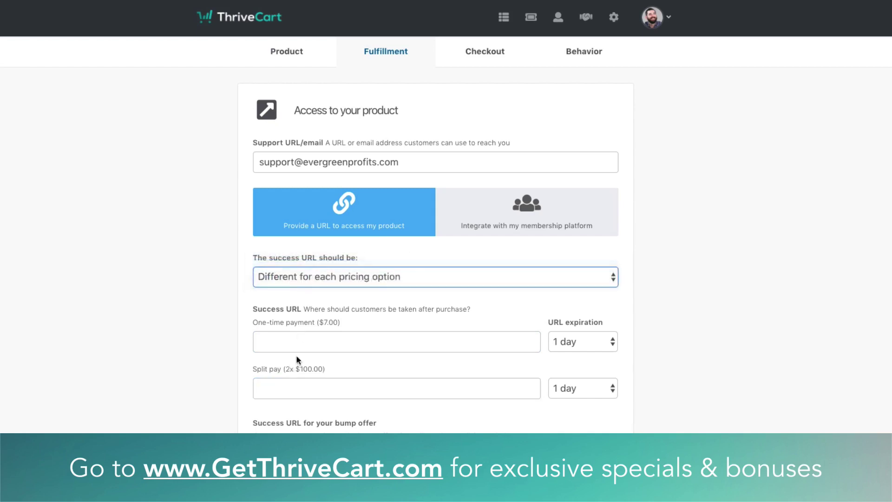
pyautogui.press('Up')
pyautogui.click(305, 336)
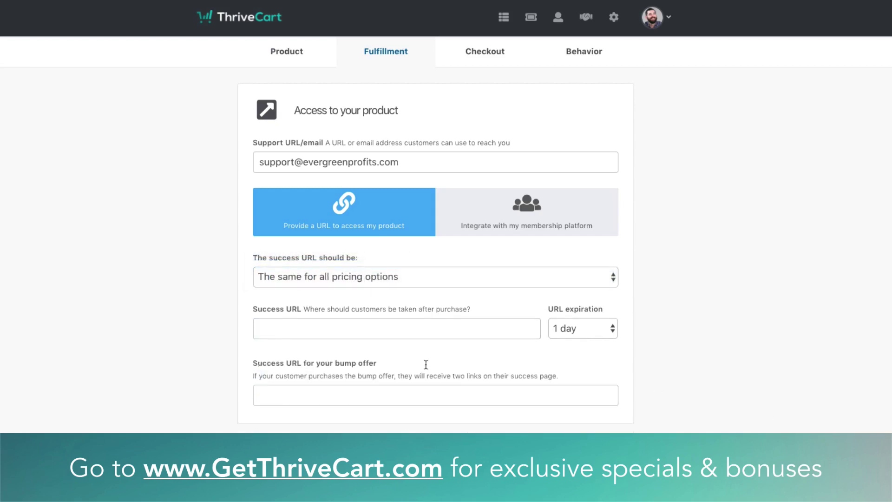
pyautogui.click(345, 337)
pyautogui.write('www.dropbox.com/XXXX')
pyautogui.click(690, 349)
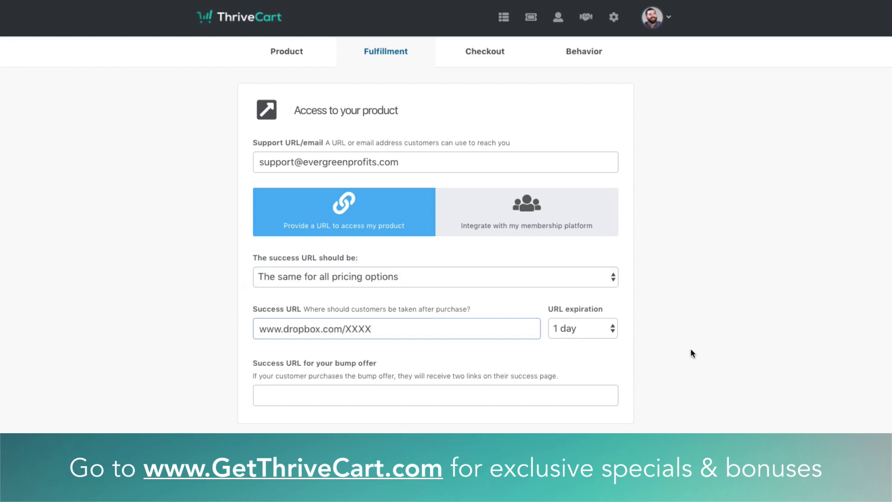
pyautogui.click(571, 331)
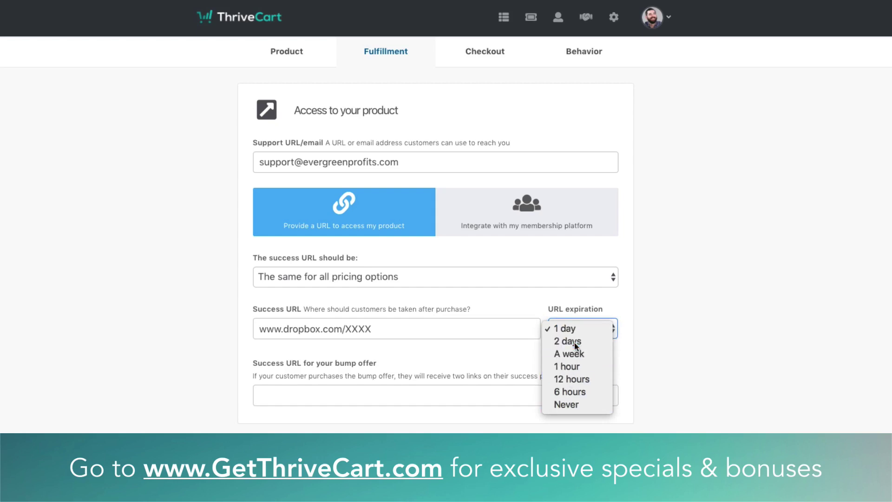
pyautogui.click(574, 342)
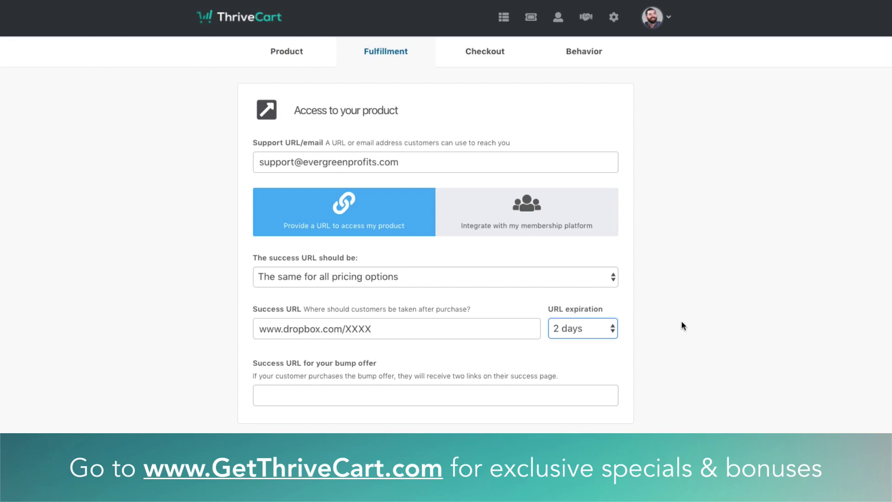
pyautogui.tripleClick(409, 161)
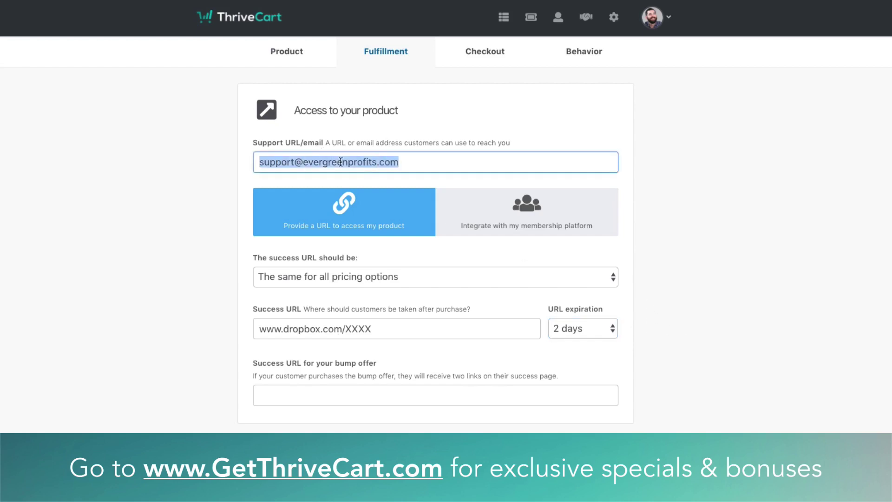
pyautogui.click(337, 395)
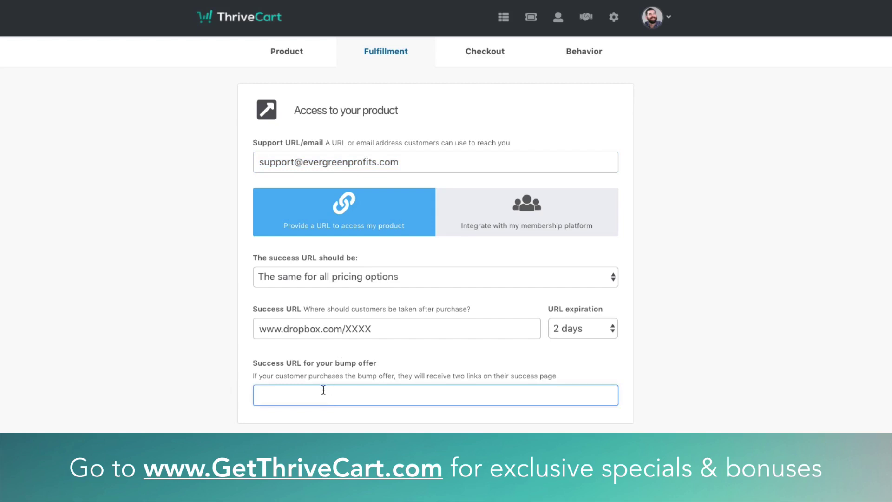
pyautogui.write('www.evergreenprofits.com/book')
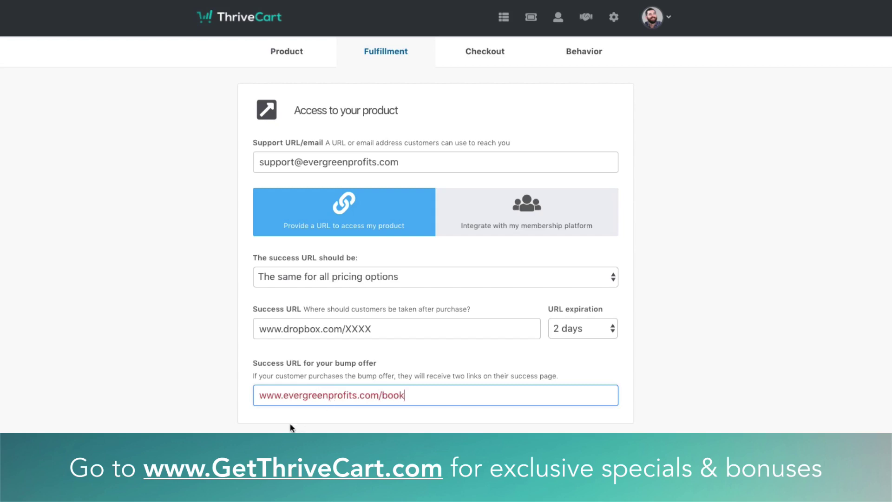
pyautogui.scroll(-3, 274, 389)
pyautogui.click(327, 289)
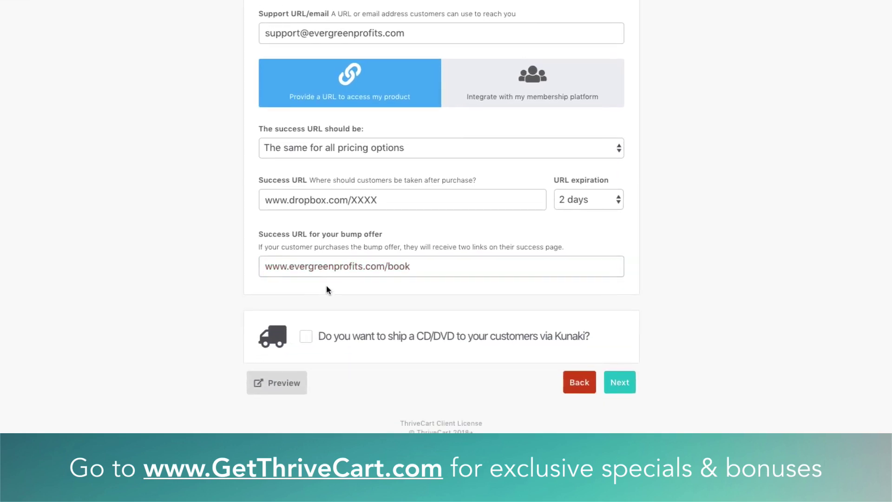
pyautogui.tripleClick(336, 266)
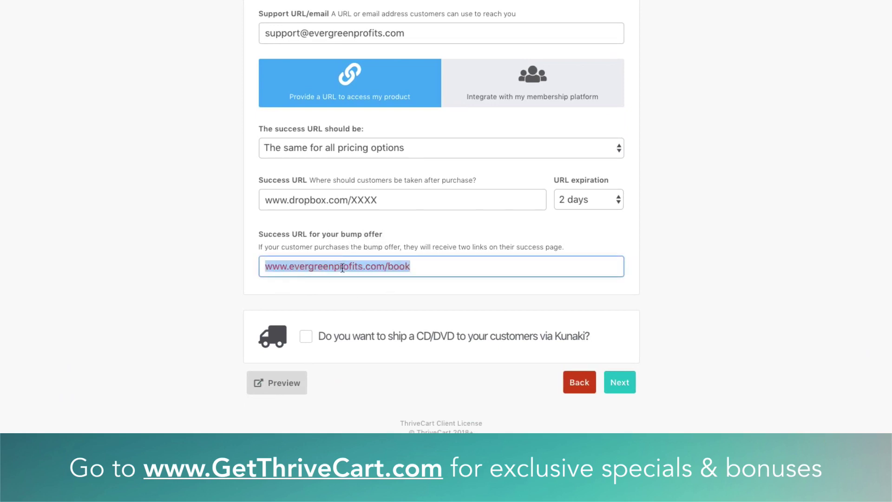
pyautogui.click(203, 300)
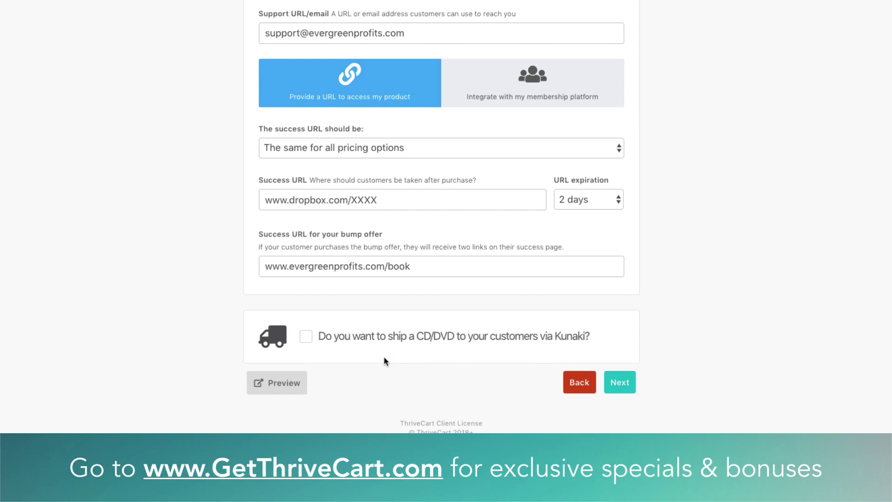
# Leave Kunaki CD/DVD shipping off and continue to the checkout template choices
pyautogui.click(306, 337)
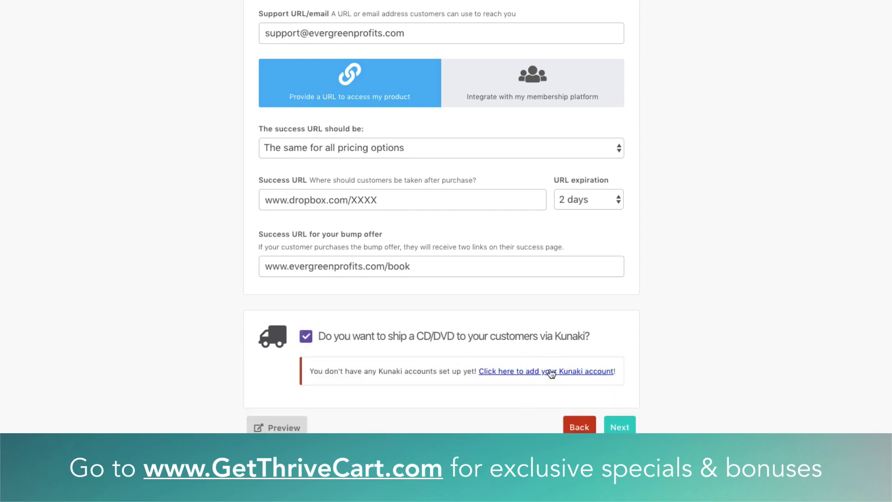
pyautogui.click(308, 339)
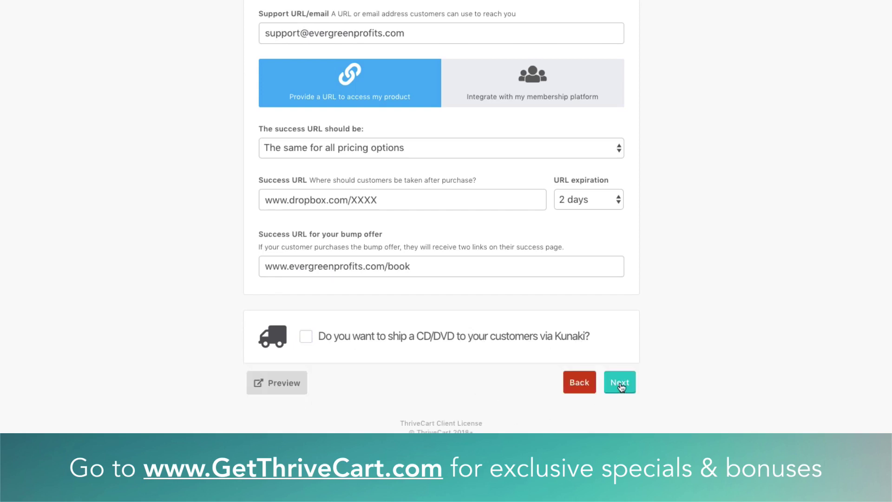
pyautogui.click(620, 383)
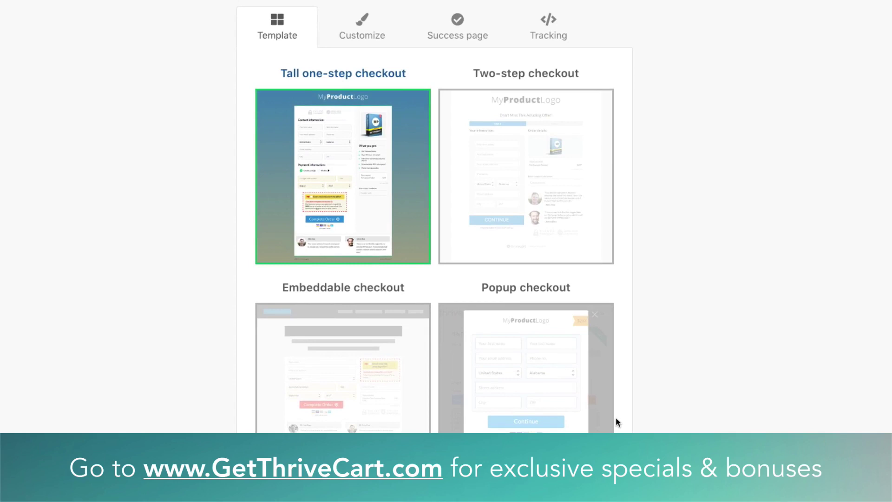
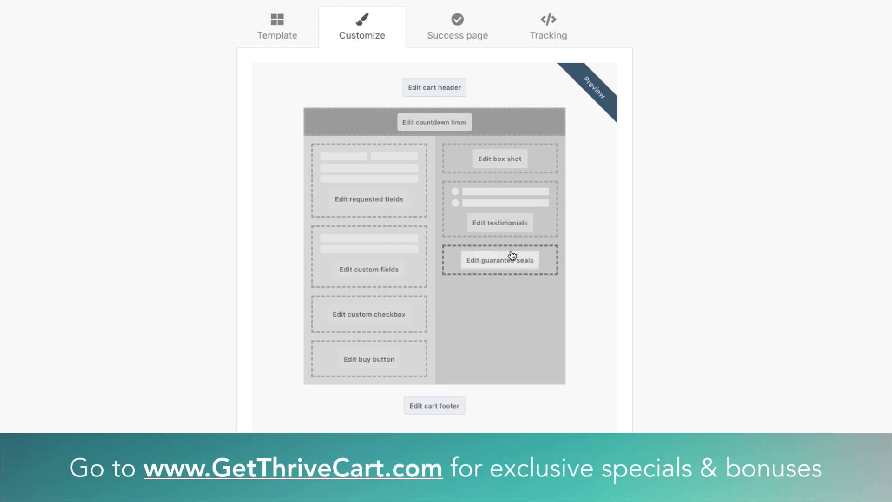
# Scroll up the Customize layout to bring the Edit cart header button into view
pyautogui.scroll(1, 413, 104)
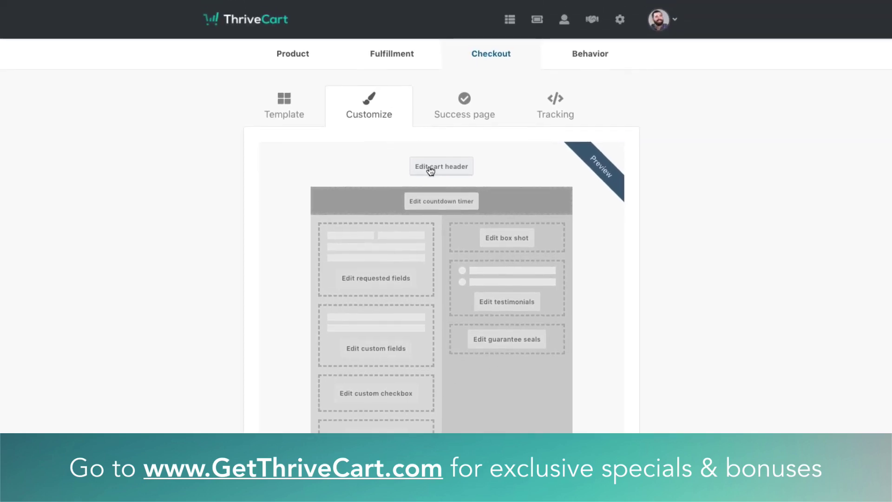
# Give the cart header the logo.png image, no tagline, and heading 'Get this book now!', then save
pyautogui.click(414, 106)
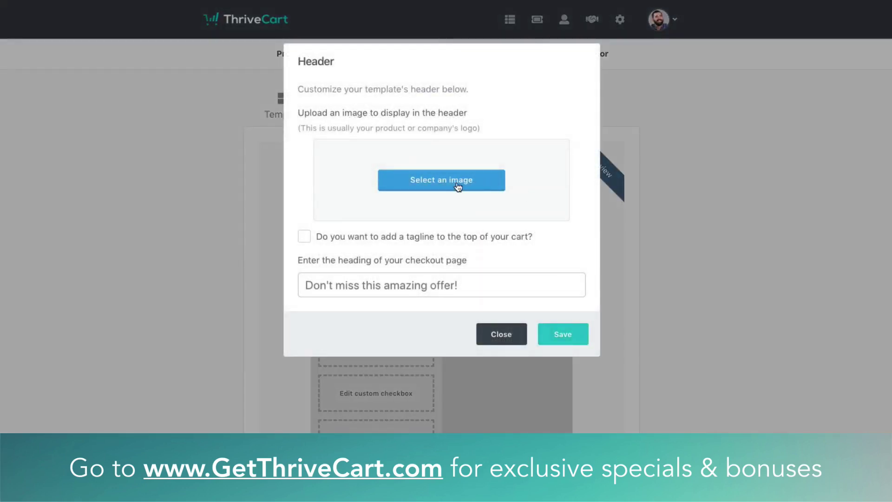
pyautogui.click(461, 185)
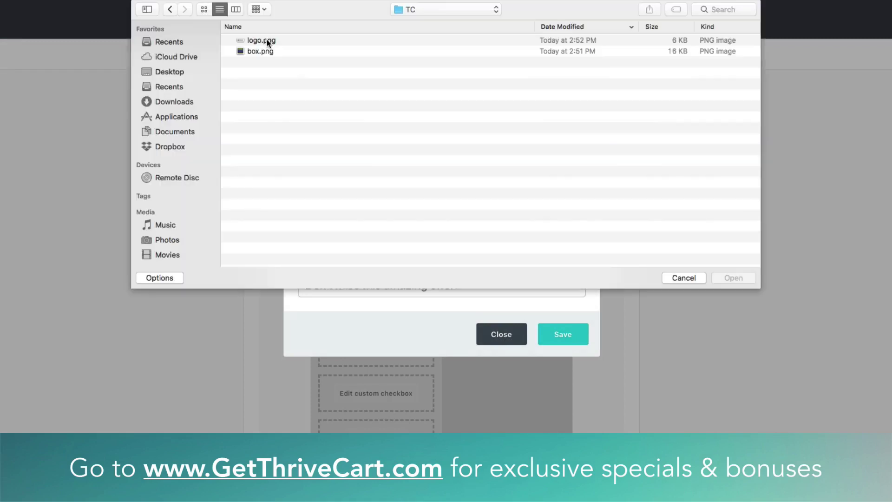
pyautogui.doubleClick(269, 43)
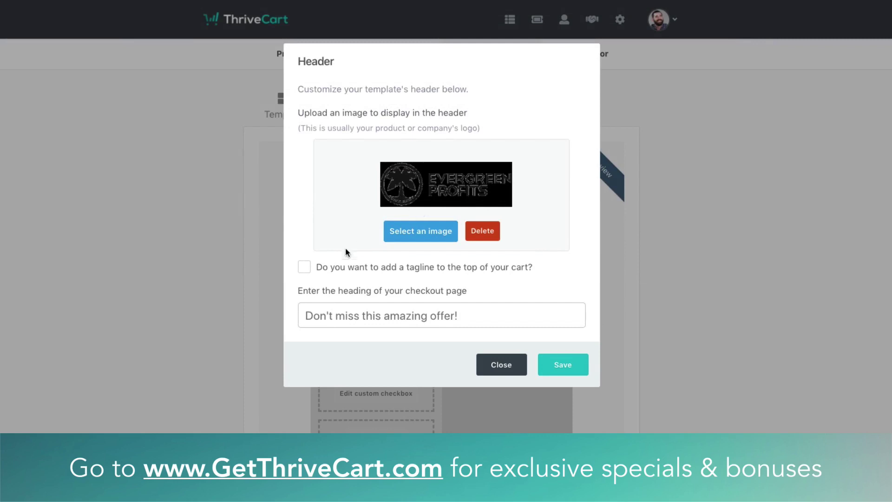
pyautogui.click(387, 271)
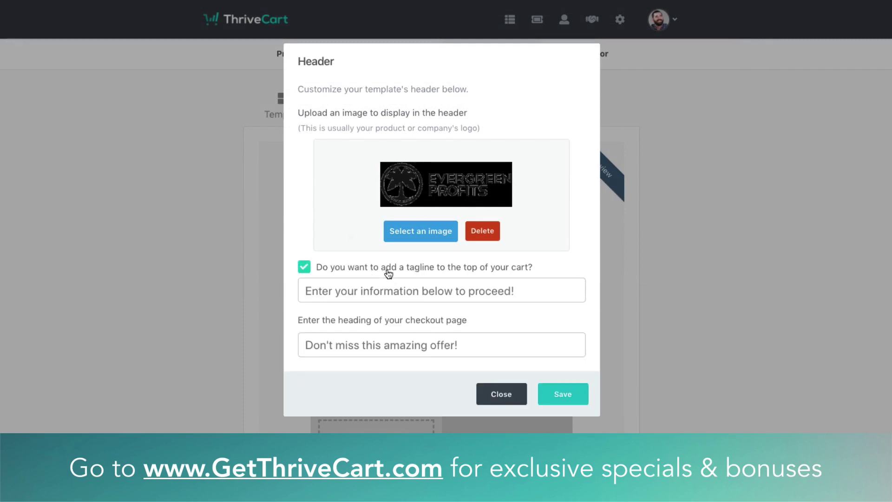
pyautogui.click(376, 295)
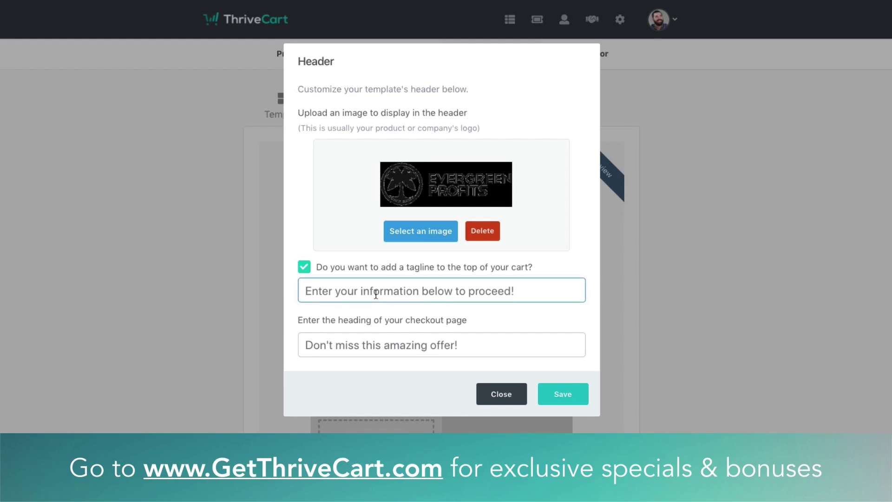
pyautogui.click(371, 268)
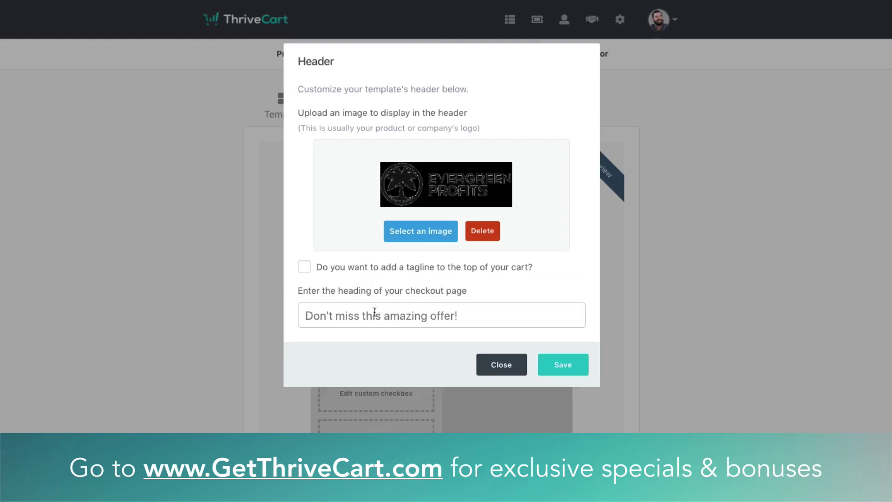
pyautogui.click(407, 318)
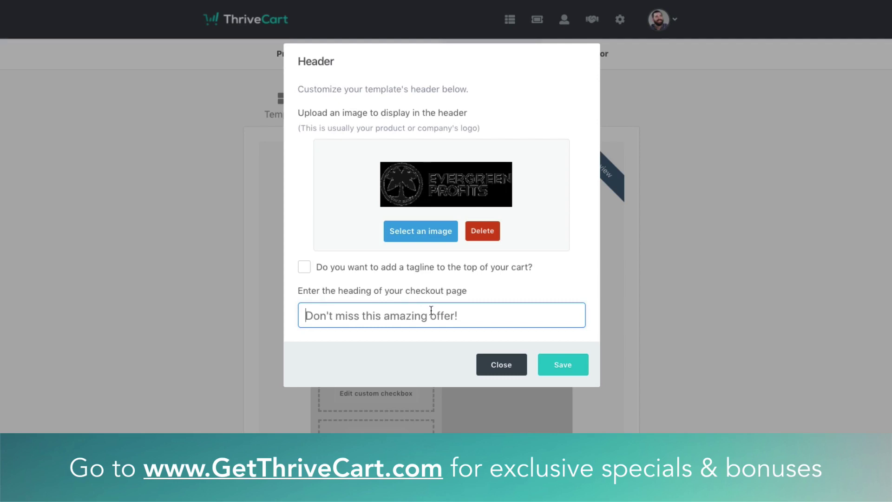
pyautogui.write('Get th')
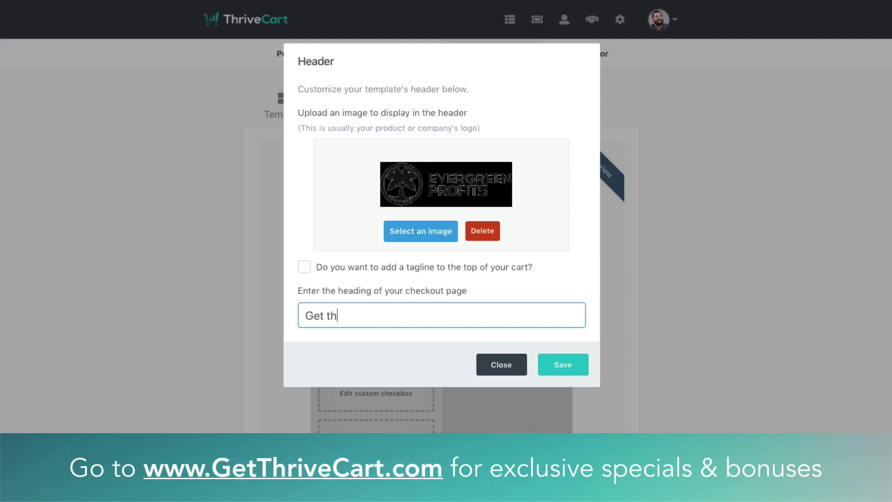
pyautogui.write('is book now!')
pyautogui.click(574, 367)
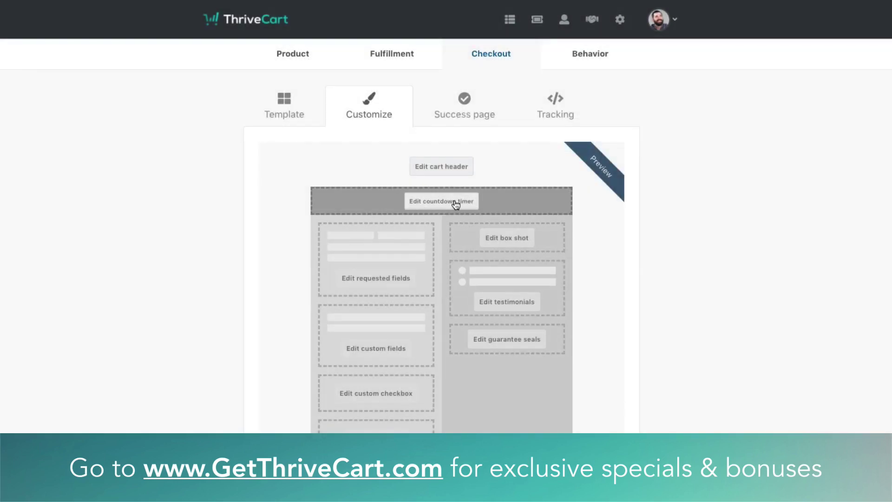
# Add a countdown timer that runs 1 day after the first visit
pyautogui.click(456, 203)
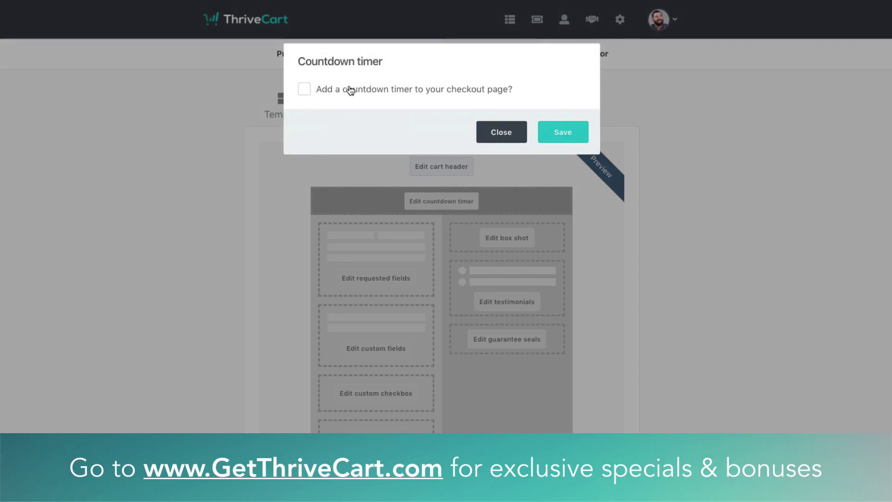
pyautogui.click(320, 90)
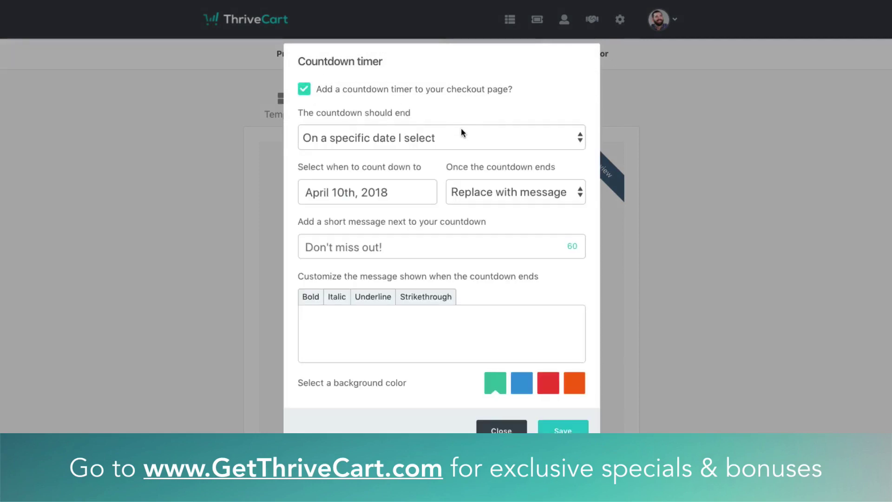
pyautogui.click(429, 136)
pyautogui.click(405, 144)
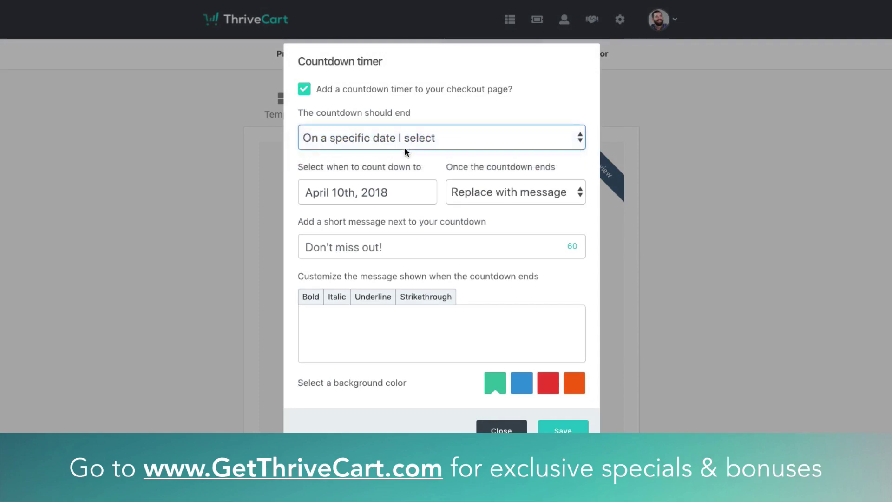
pyautogui.click(386, 188)
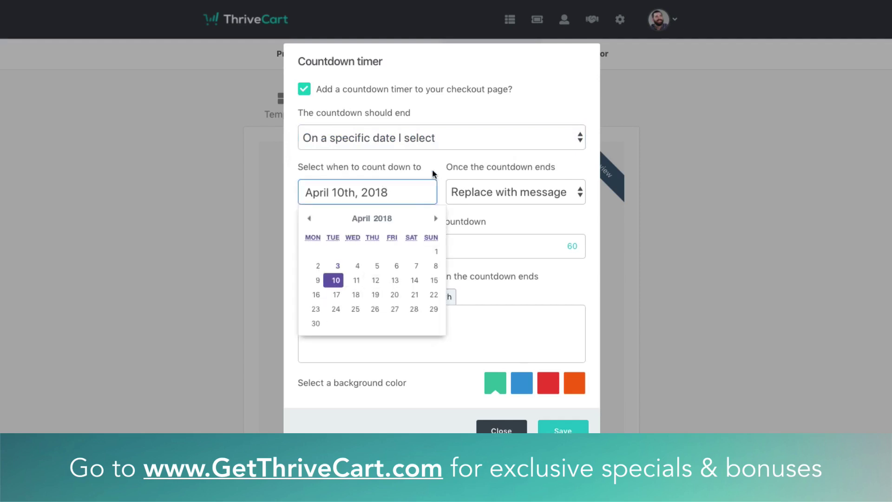
pyautogui.click(429, 140)
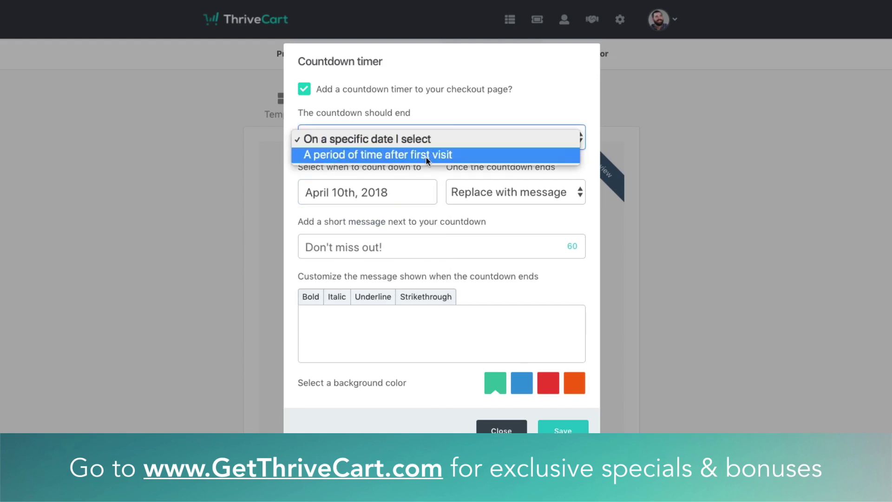
pyautogui.click(426, 158)
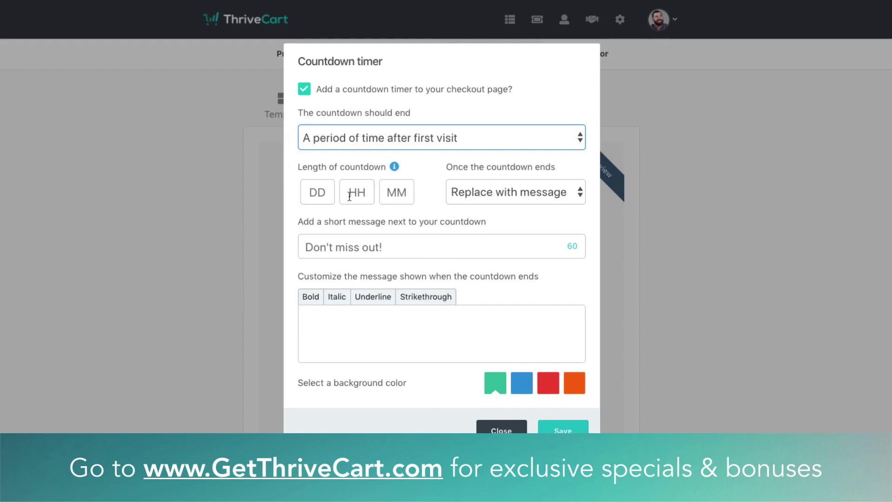
pyautogui.click(320, 193)
pyautogui.write('1')
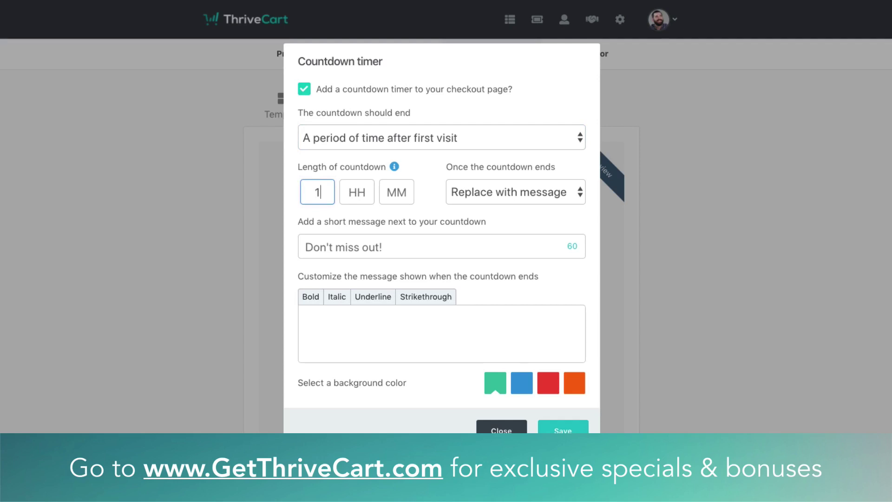
pyautogui.click(437, 199)
# Show 'Don't miss out!', set the end message, make the background red, and save
pyautogui.click(481, 197)
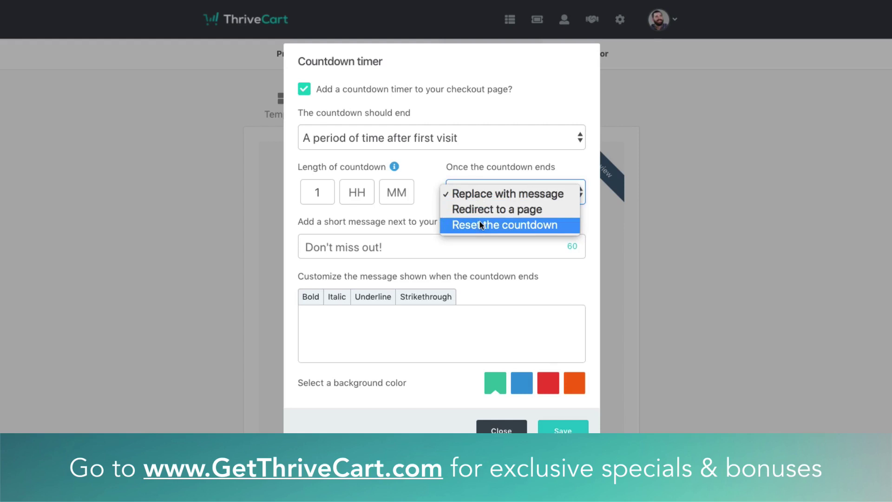
pyautogui.click(411, 227)
pyautogui.click(410, 255)
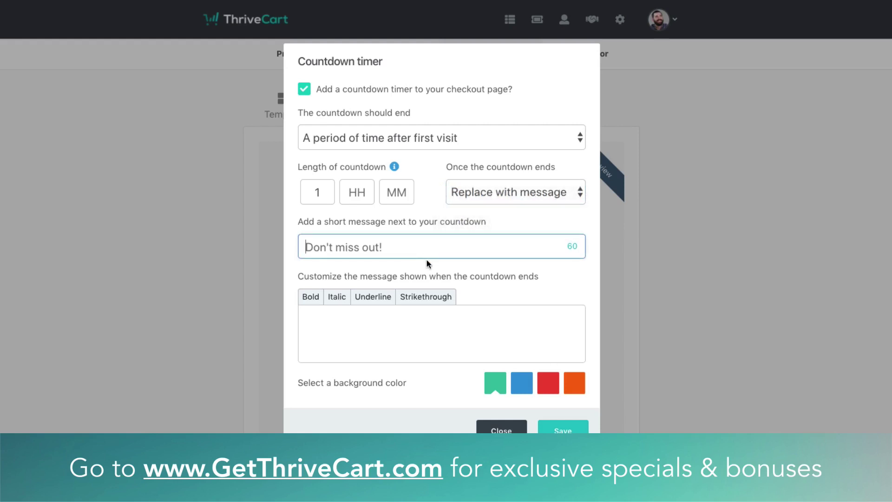
pyautogui.write("Don't miss out!")
pyautogui.click(424, 336)
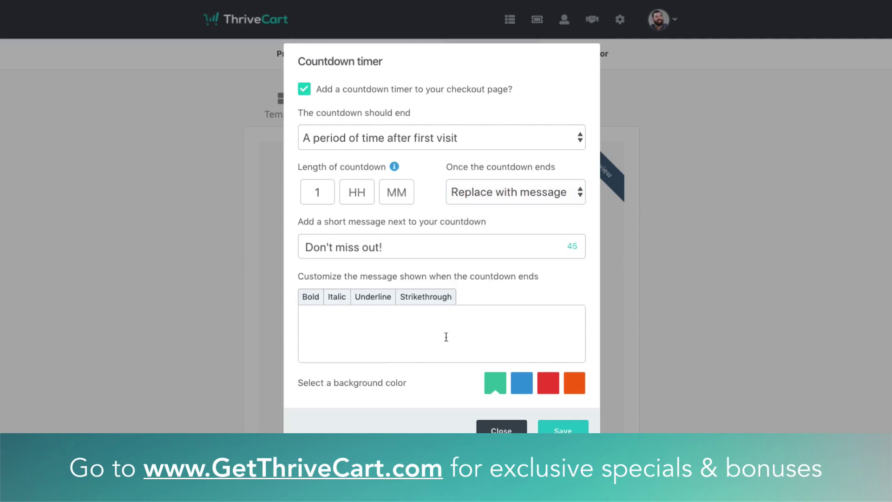
pyautogui.write("Don't worry, we have something else that you'll love")
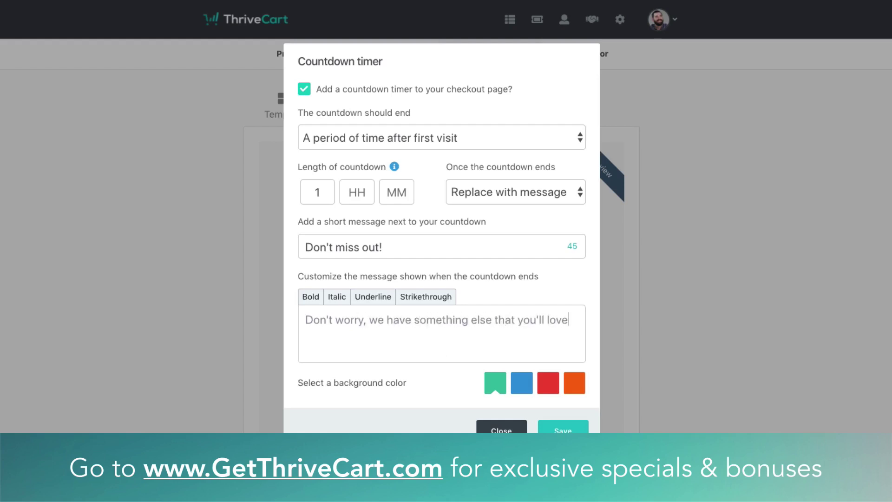
pyautogui.write('.')
pyautogui.click(548, 391)
pyautogui.click(554, 426)
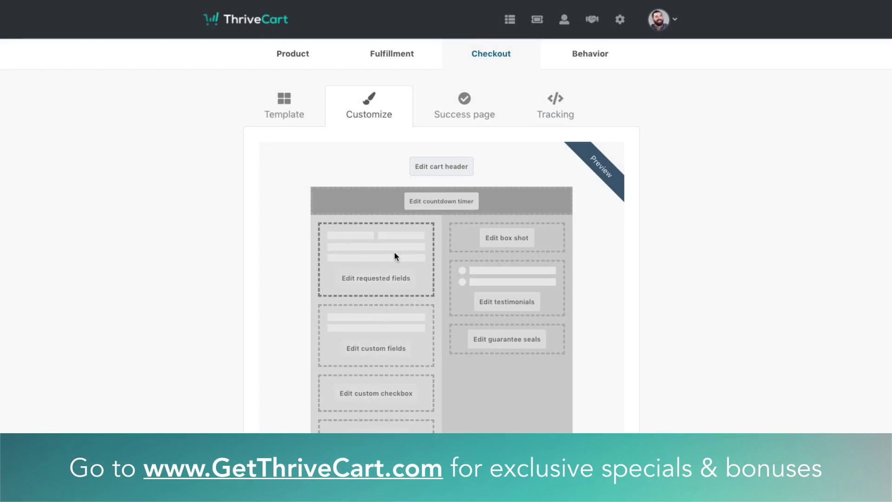
# In requested fields, leave business name uncollected and collect first and last name
pyautogui.click(395, 284)
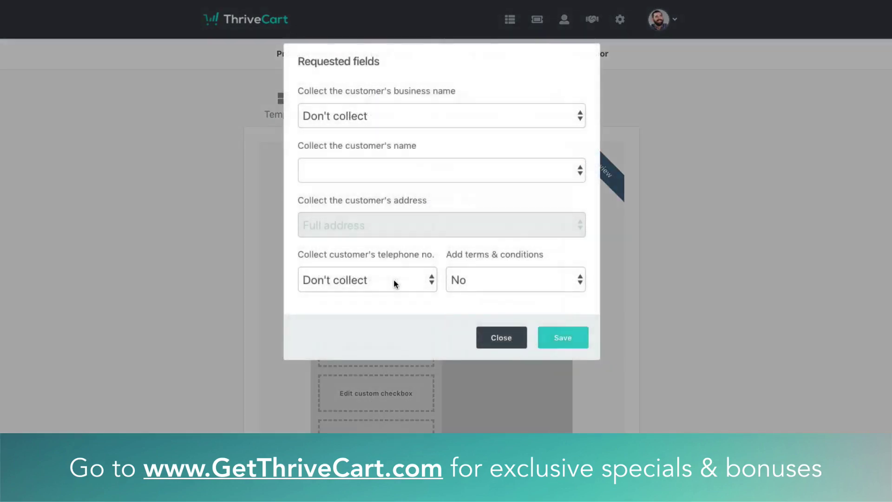
pyautogui.click(360, 116)
pyautogui.click(341, 95)
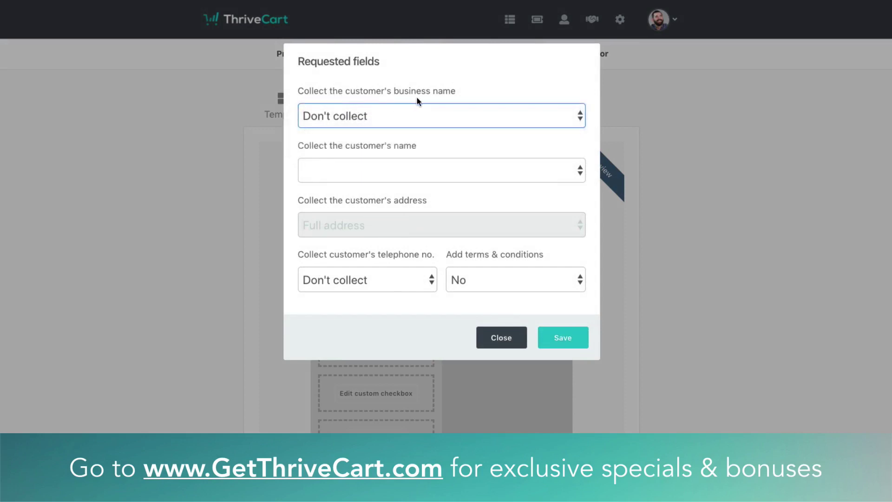
pyautogui.click(409, 117)
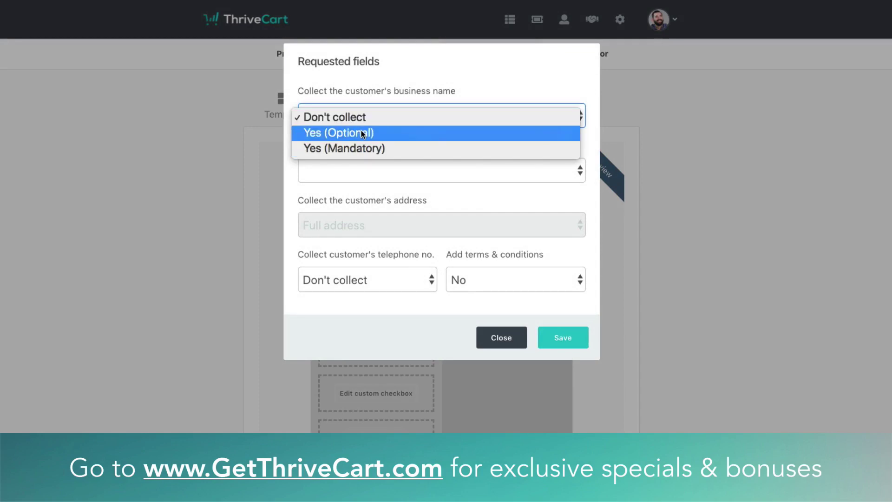
pyautogui.click(358, 118)
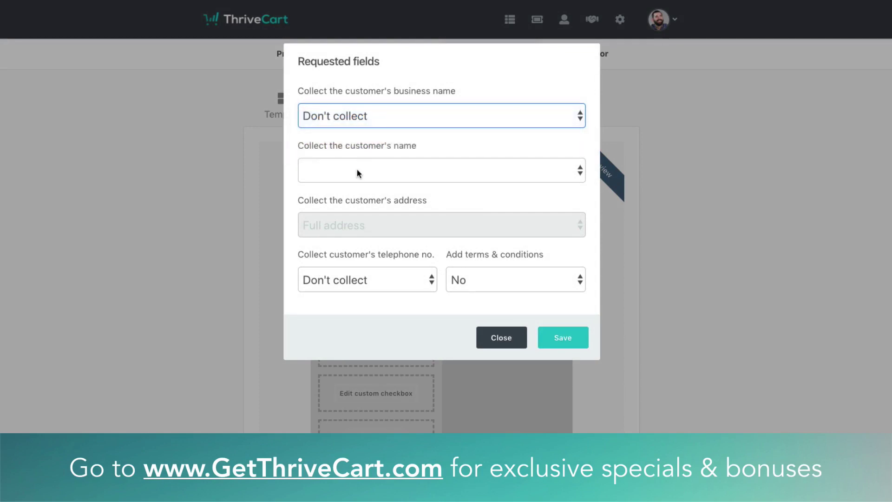
pyautogui.click(357, 173)
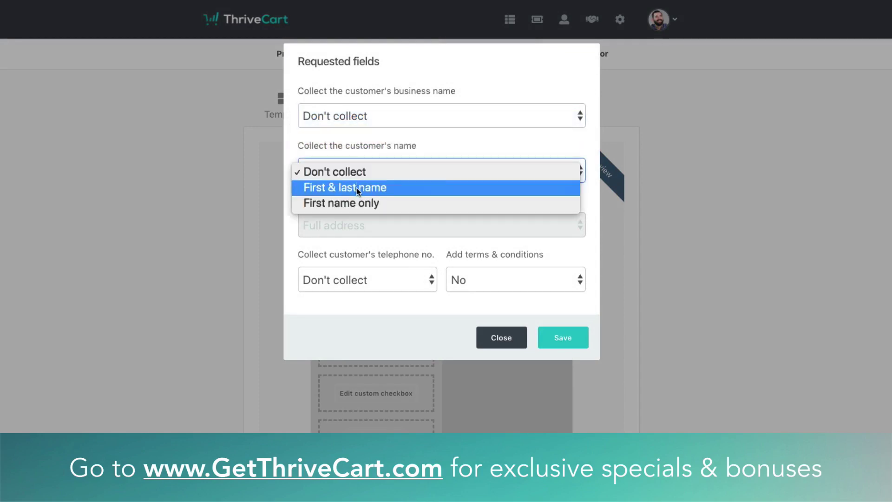
pyautogui.click(356, 187)
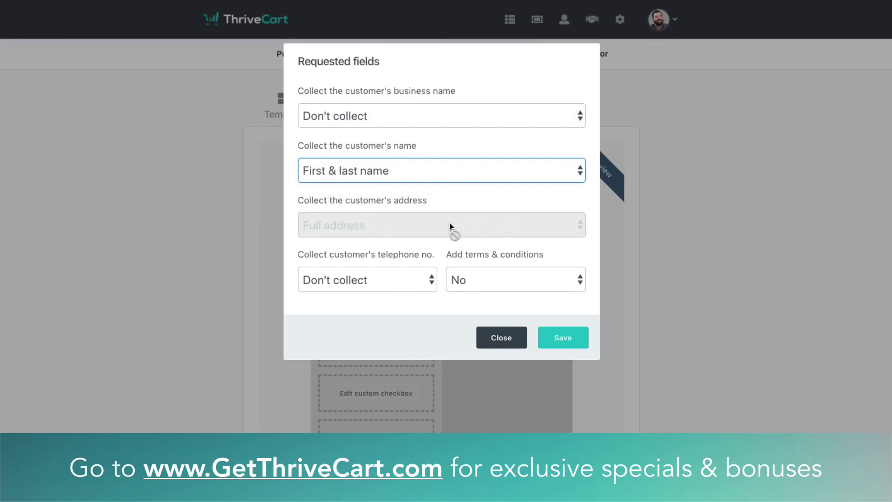
# Keep telephone uncollected, leave terms & conditions off, and close the requested fields settings
pyautogui.click(357, 284)
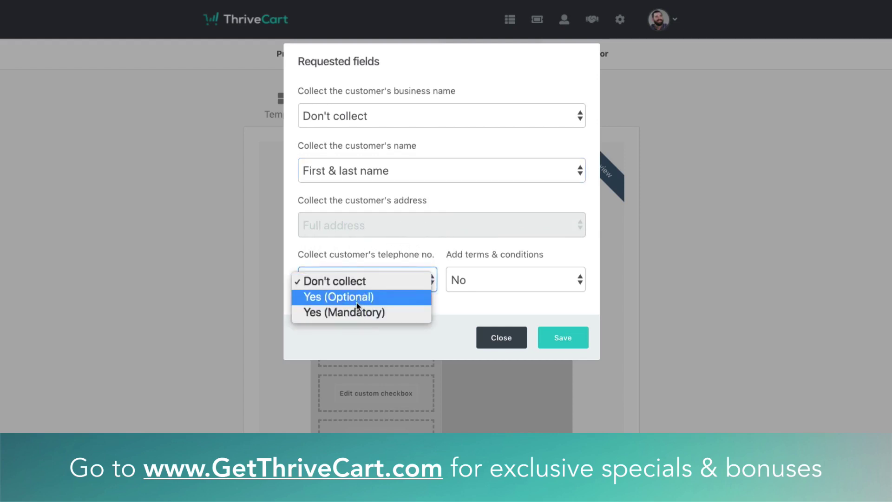
pyautogui.click(508, 281)
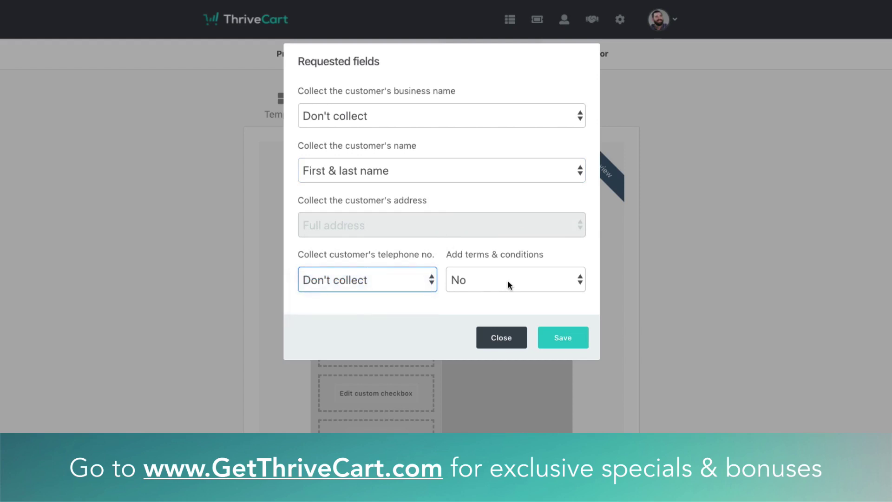
pyautogui.click(509, 283)
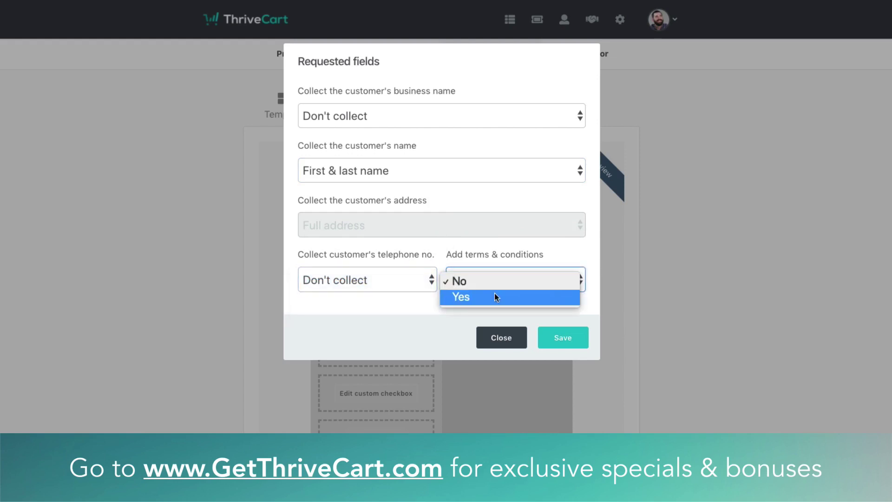
pyautogui.click(496, 297)
pyautogui.click(379, 341)
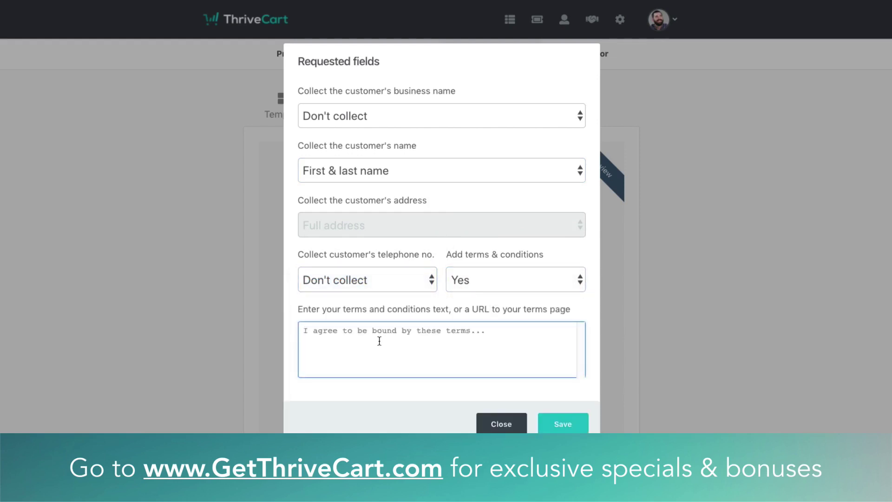
pyautogui.click(489, 287)
pyautogui.click(503, 339)
pyautogui.click(505, 339)
pyautogui.click(483, 277)
pyautogui.click(477, 266)
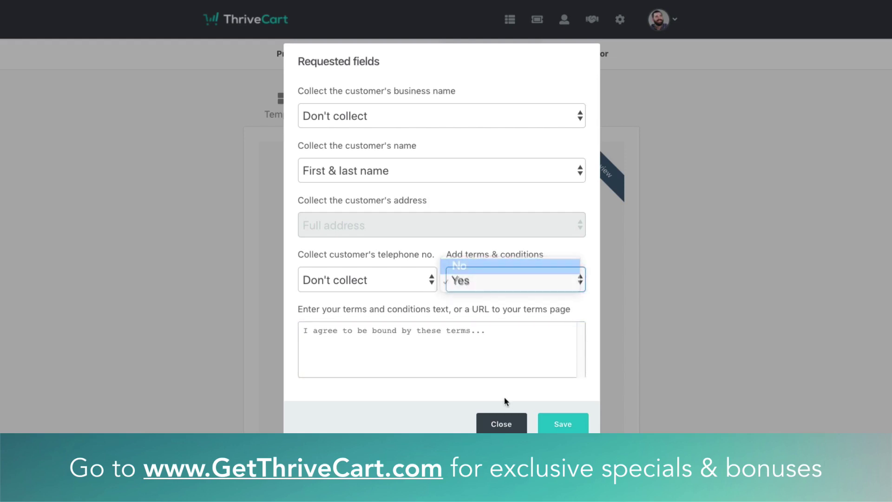
pyautogui.click(574, 337)
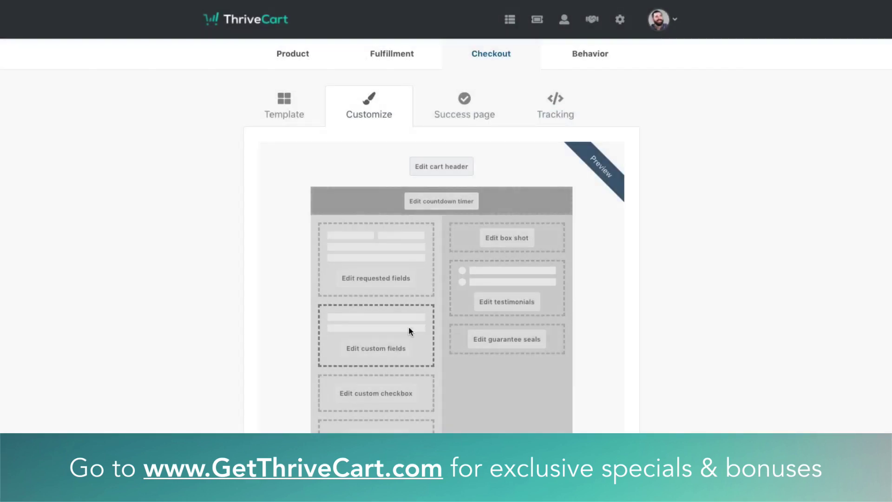
# Enable the 'Yes, please send me marketing emails!' custom checkbox, then open the buy button settings
pyautogui.click(376, 394)
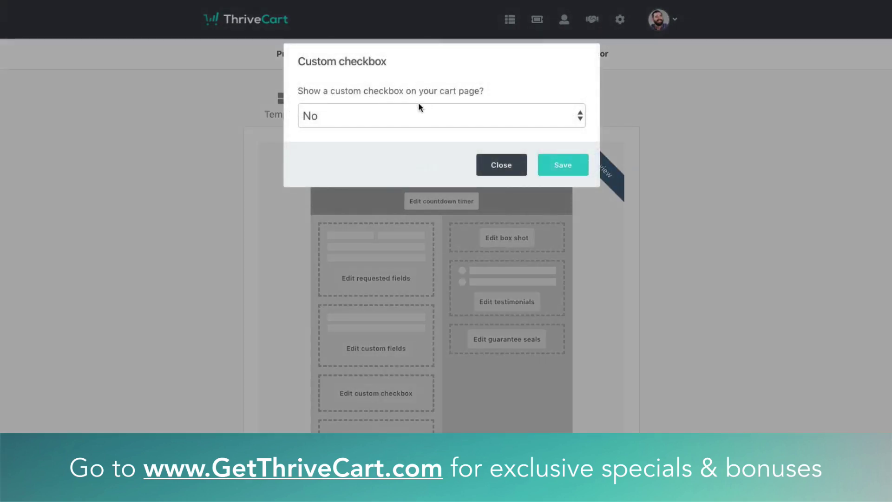
pyautogui.click(425, 114)
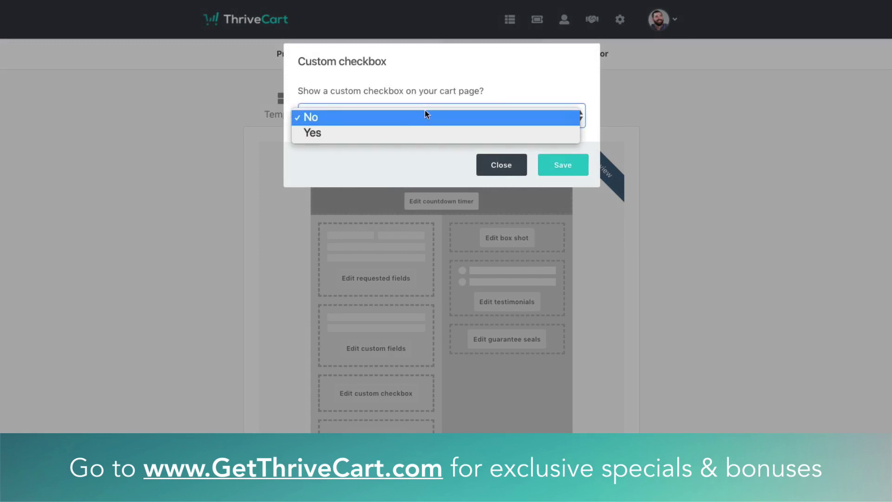
pyautogui.click(352, 130)
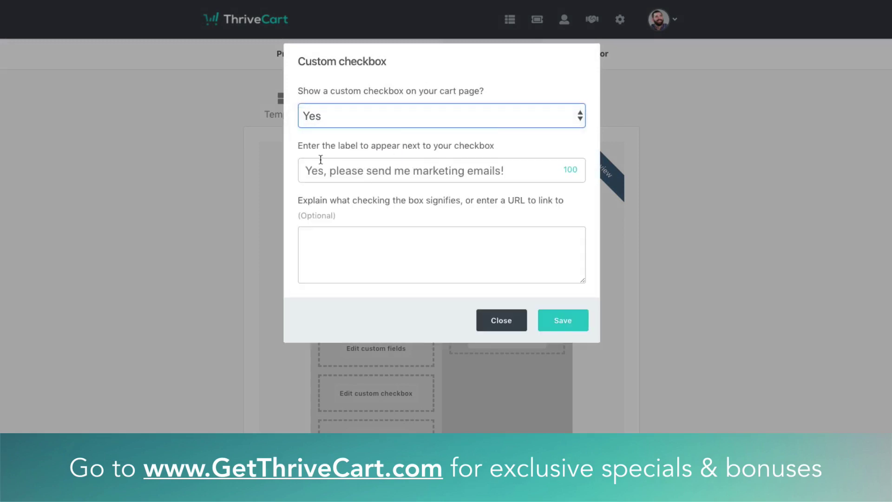
pyautogui.click(370, 173)
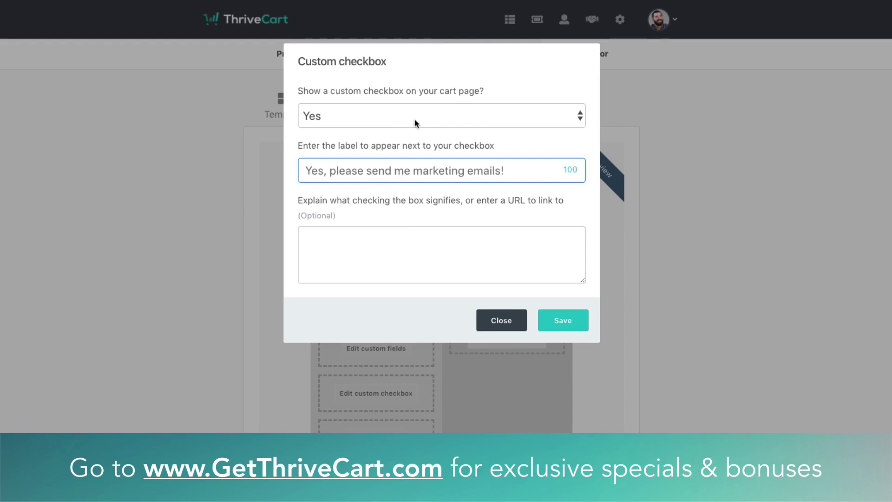
pyautogui.click(513, 326)
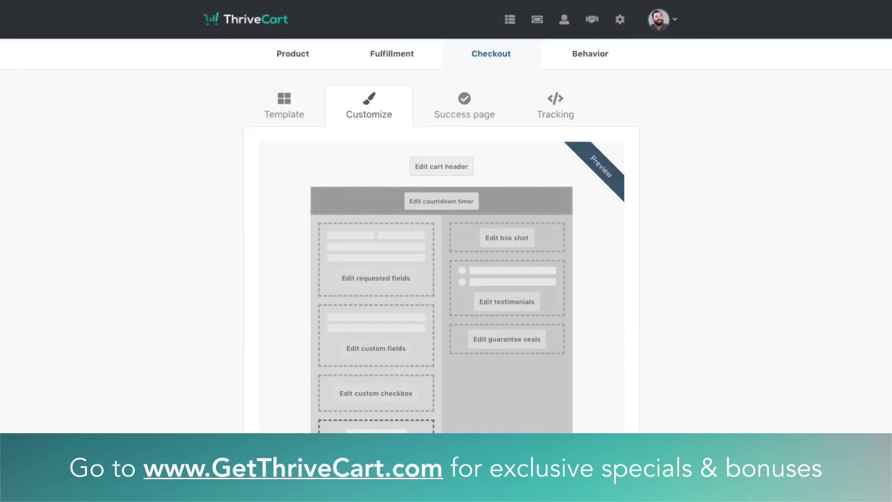
pyautogui.click(393, 425)
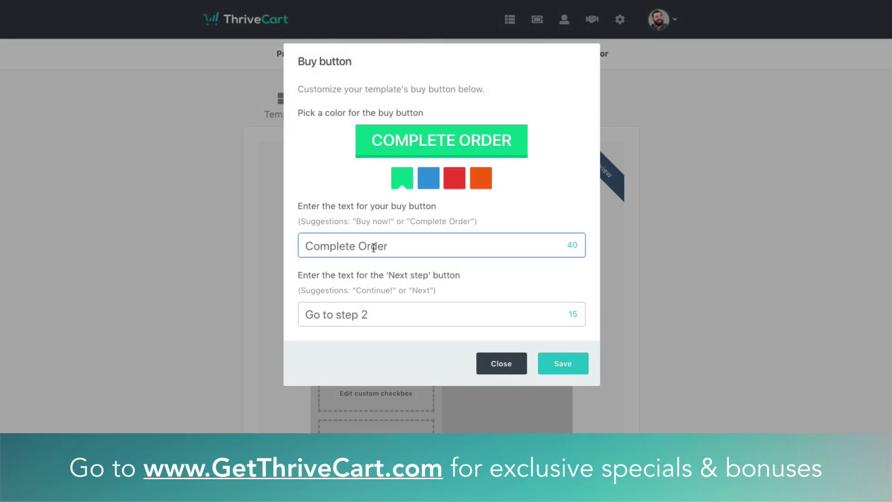
# Make the buy button orange with the text 'Yes, send it to me!'
pyautogui.write('Yes, s')
pyautogui.write('end')
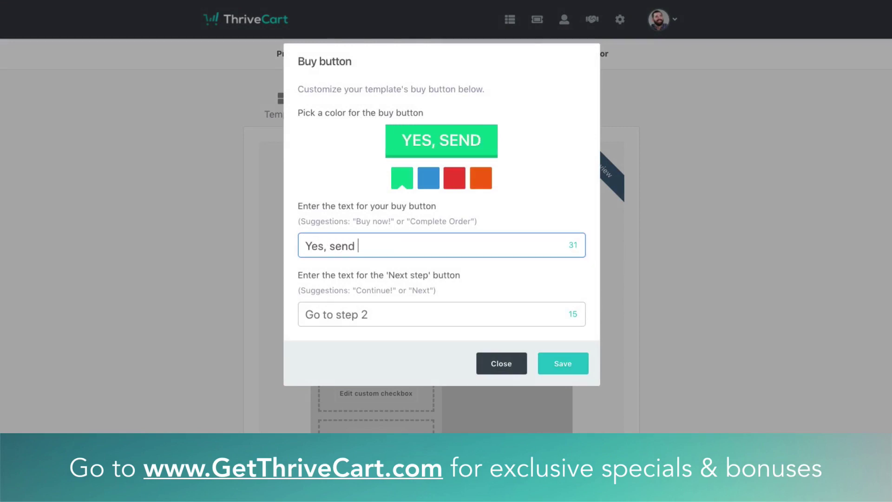
pyautogui.write(' it to me!')
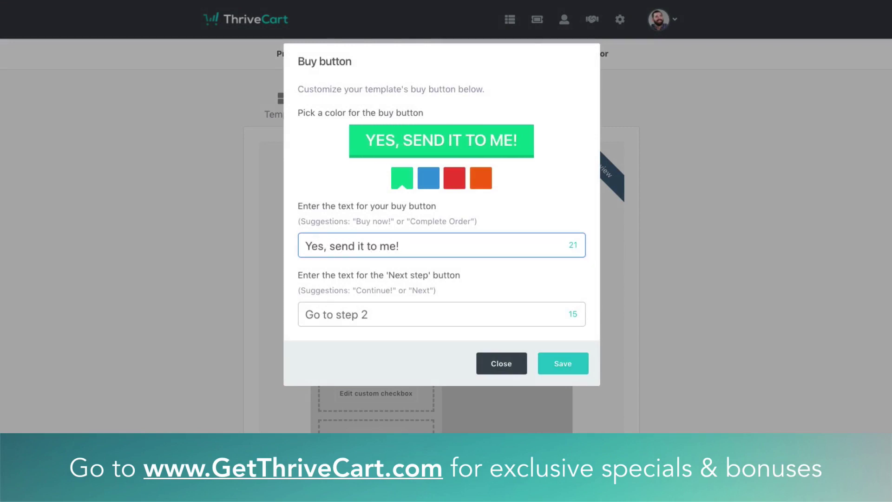
pyautogui.click(424, 182)
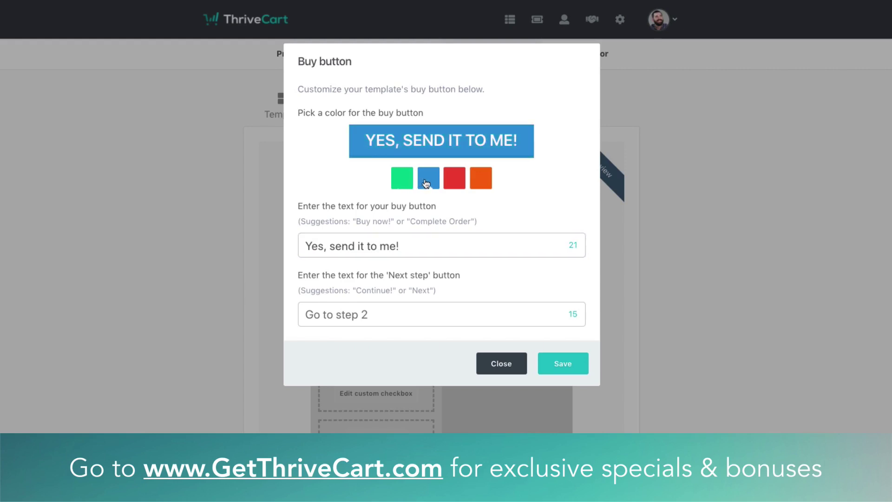
pyautogui.click(491, 179)
# Set the next-step button text to 'Go to step 2' and save the buy button
pyautogui.click(331, 314)
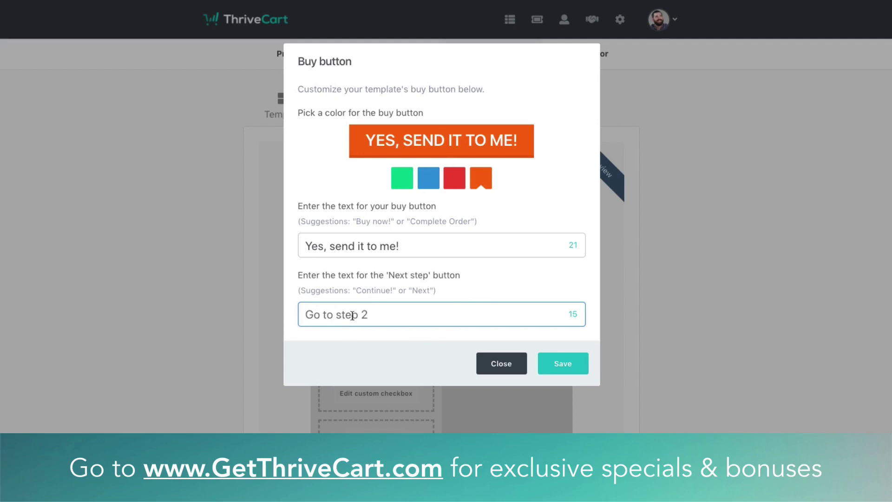
pyautogui.write('Head gl')
pyautogui.press('BackSpace')
pyautogui.press('BackSpace')
pyautogui.press('BackSpace')
pyautogui.write('to next st')
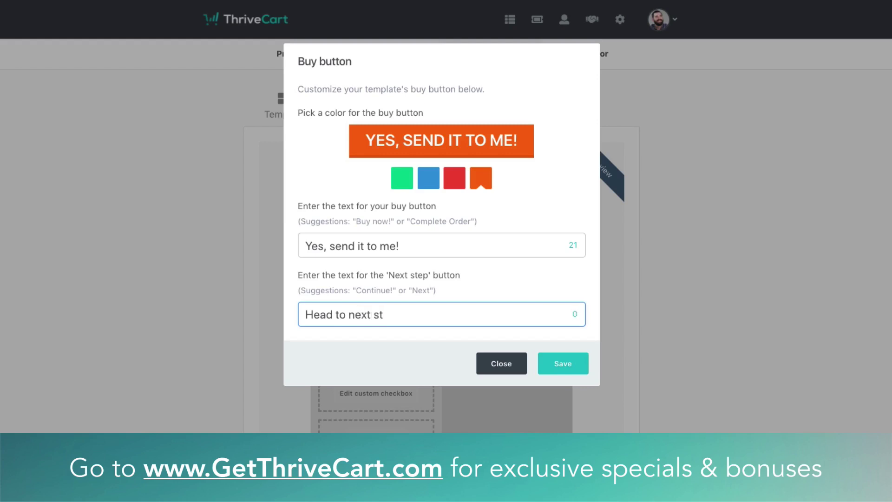
pyautogui.press('BackSpace')
pyautogui.press('BackSpace')
pyautogui.press('BackSpace')
pyautogui.press('BackSpace')
pyautogui.press('BackSpace')
pyautogui.press('BackSpace')
pyautogui.press('BackSpace')
pyautogui.press('BackSpace')
pyautogui.press('BackSpace')
pyautogui.press('BackSpace')
pyautogui.press('BackSpace')
pyautogui.press('BackSpace')
pyautogui.press('BackSpace')
pyautogui.press('BackSpace')
pyautogui.write('Go to step 1')
pyautogui.press('BackSpace')
pyautogui.write('2')
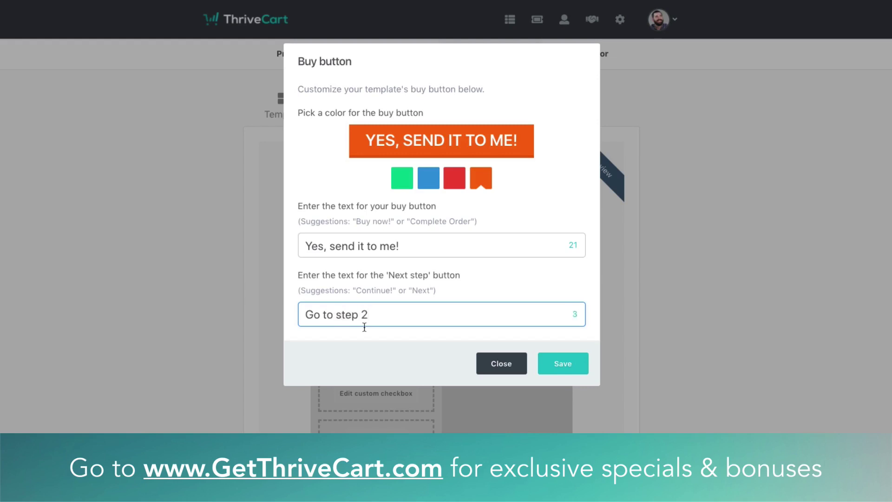
pyautogui.click(563, 364)
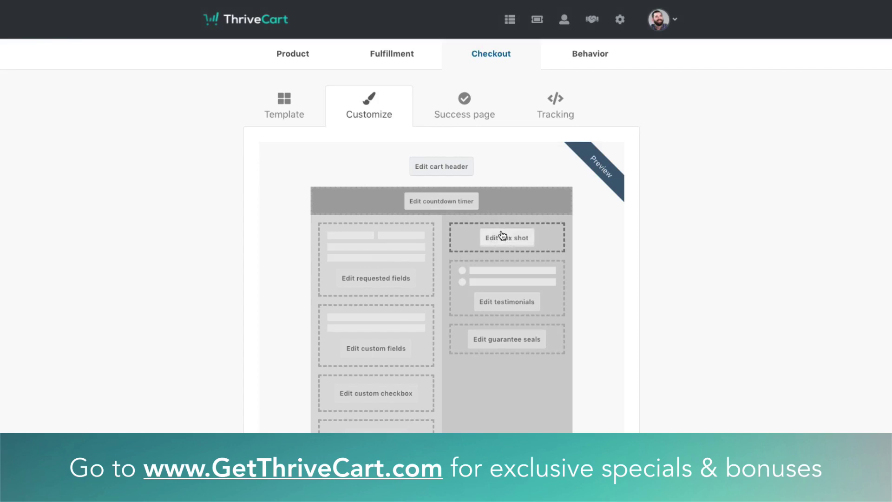
# Upload box.png, the Evergreen Wisdom cover, as the checkout box shot and save
pyautogui.click(513, 240)
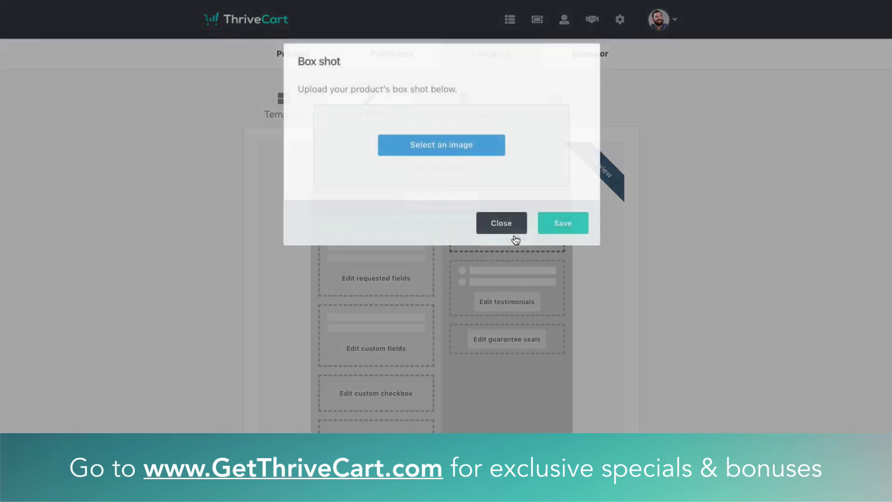
pyautogui.click(490, 153)
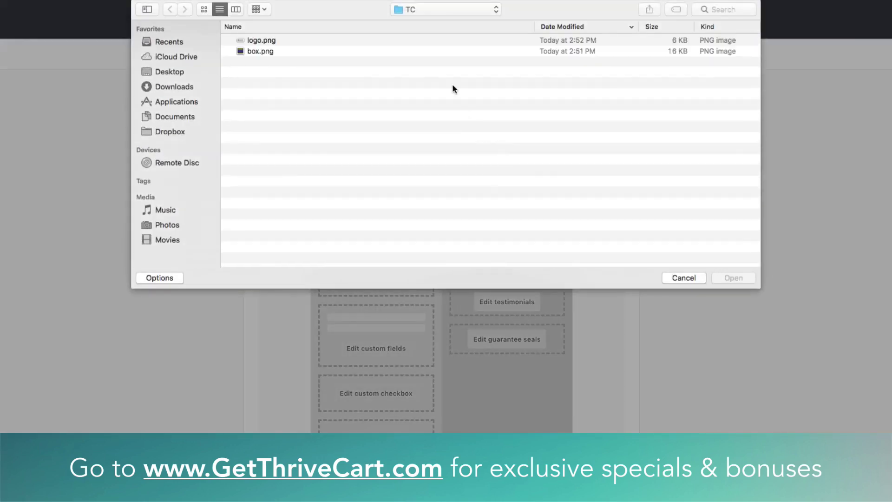
pyautogui.doubleClick(271, 52)
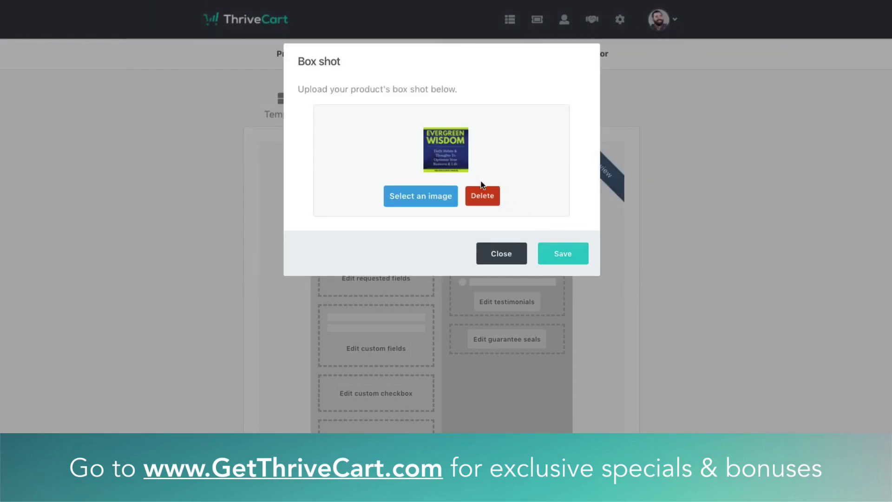
pyautogui.click(566, 255)
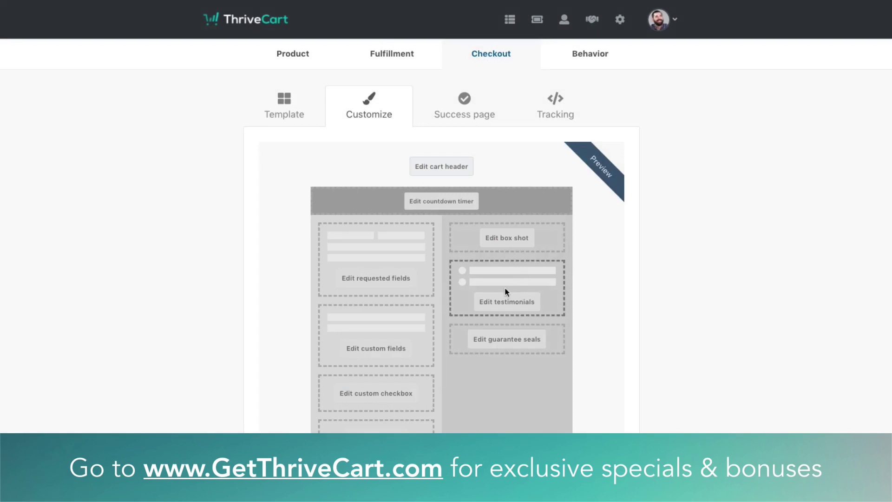
# Fill in the first testimonial's author name, text 'This book was great!', and box.png image
pyautogui.click(505, 303)
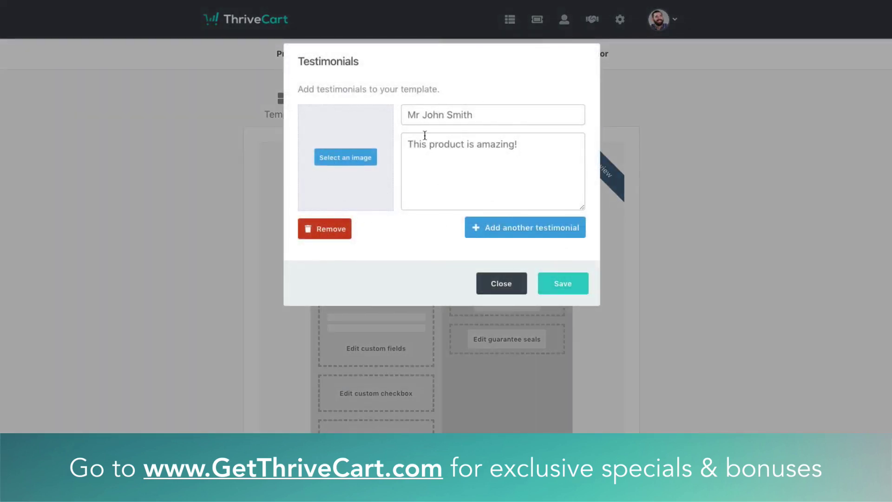
pyautogui.click(466, 115)
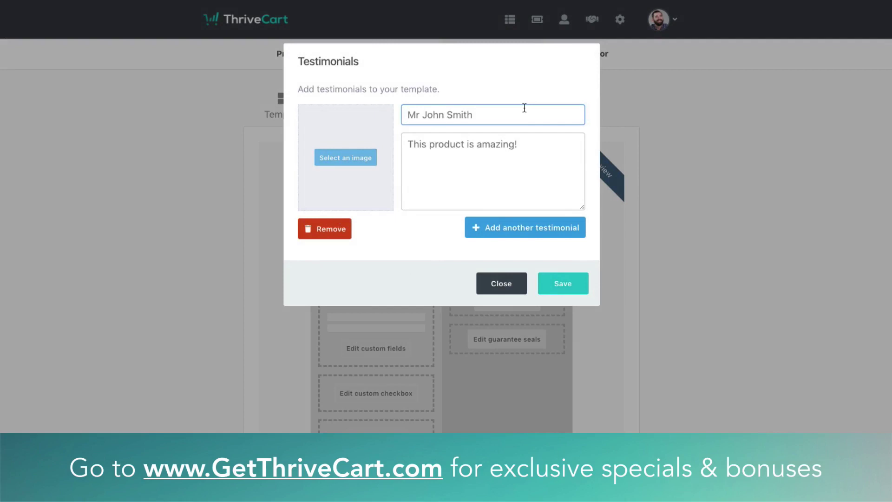
pyautogui.press('BackSpace')
pyautogui.press('BackSpace')
pyautogui.press('BackSpace')
pyautogui.press('BackSpace')
pyautogui.press('BackSpace')
pyautogui.press('BackSpace')
pyautogui.press('BackSpace')
pyautogui.press('BackSpace')
pyautogui.press('BackSpace')
pyautogui.press('BackSpace')
pyautogui.press('BackSpace')
pyautogui.write('Smith')
pyautogui.press('Tab')
pyautogui.write('This boo')
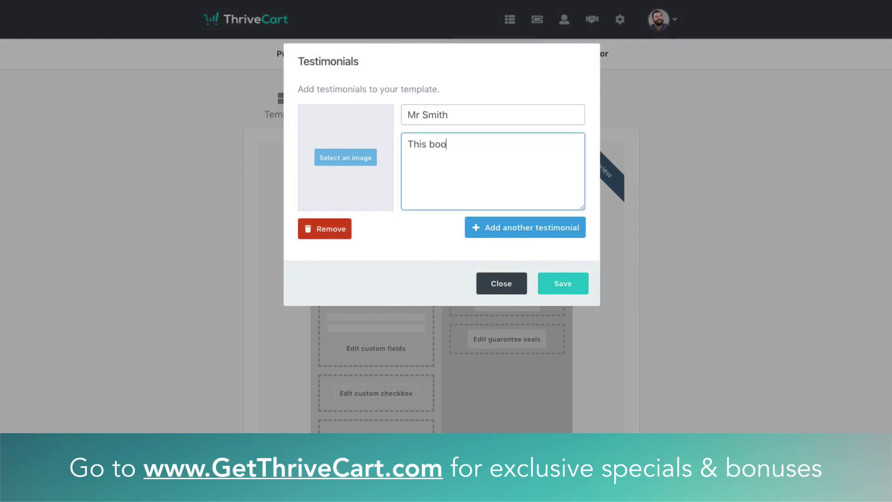
pyautogui.write('k was great!')
pyautogui.click(368, 158)
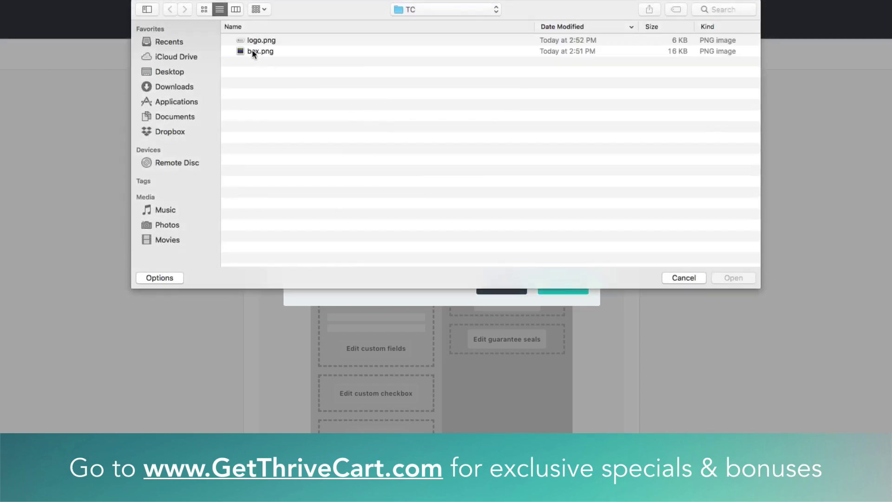
pyautogui.doubleClick(255, 52)
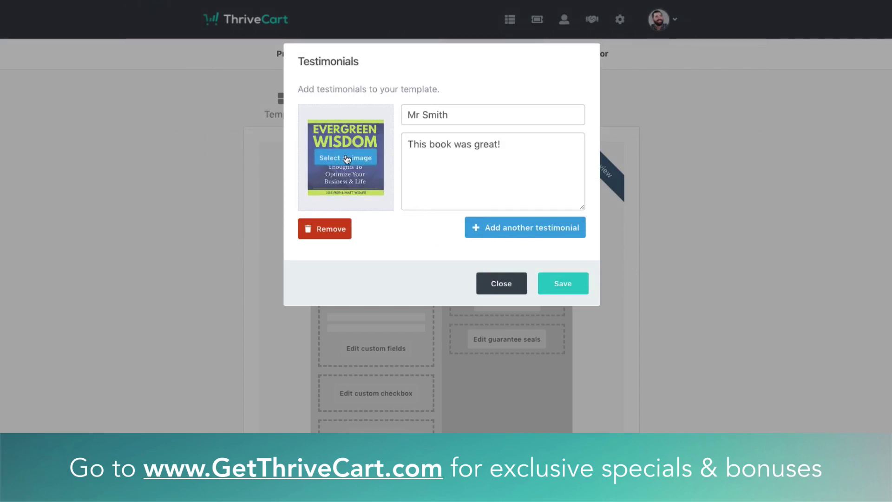
# Add a second testimonial with its author name, text 'I loved this book!', and box.png image
pyautogui.click(504, 231)
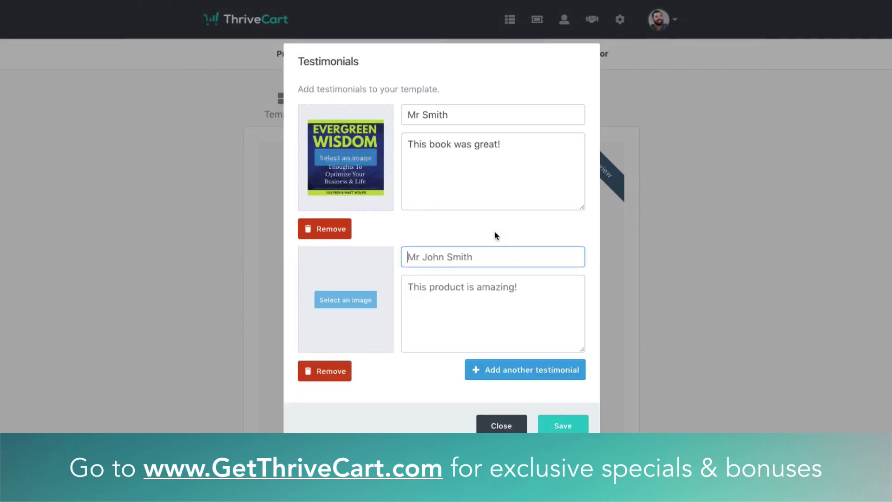
pyautogui.write('Ms Wa')
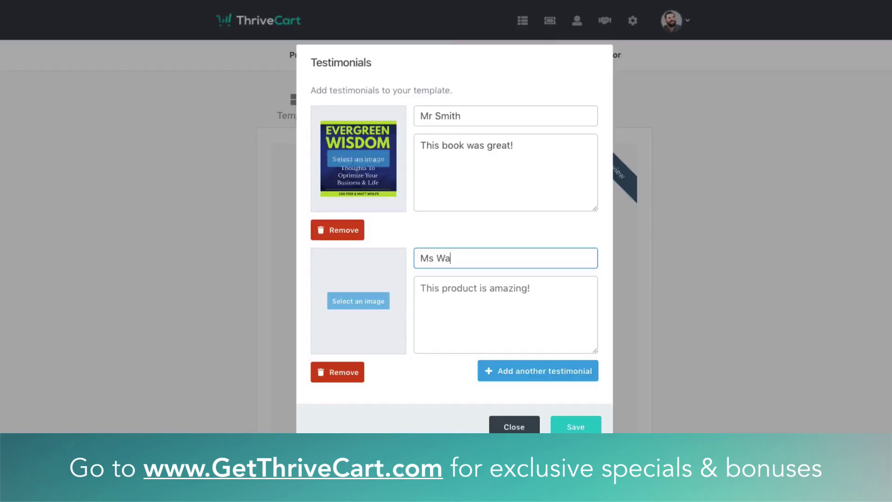
pyautogui.write('shington')
pyautogui.press('Tab')
pyautogui.write('I l')
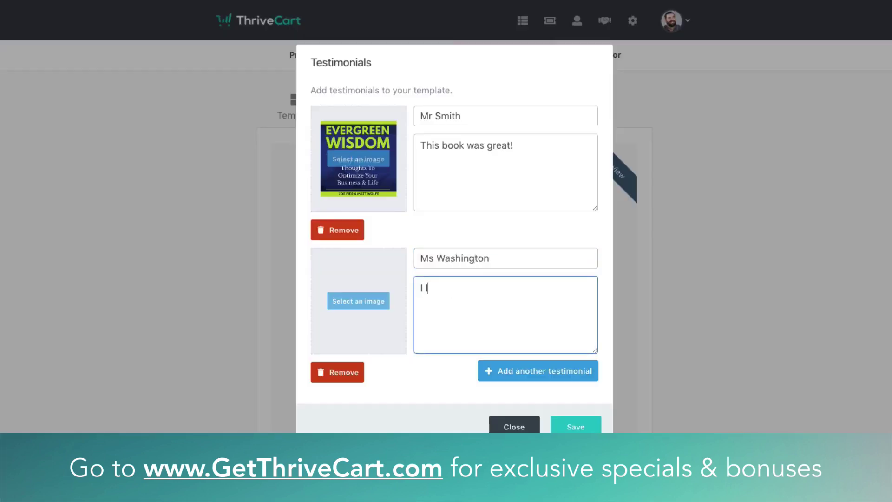
pyautogui.write('oved this book!')
pyautogui.click(349, 302)
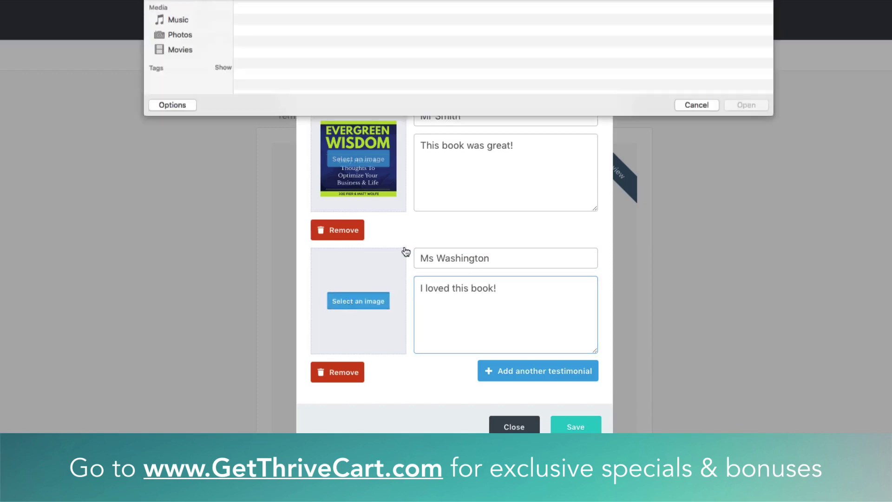
pyautogui.click(261, 50)
pyautogui.doubleClick(261, 52)
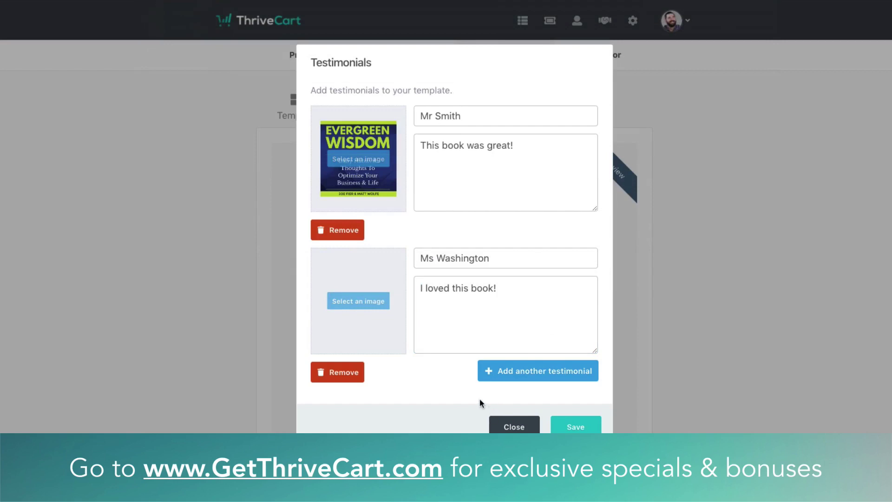
# Save the testimonials and set the guarantee seal to Encrypted checkout
pyautogui.click(592, 426)
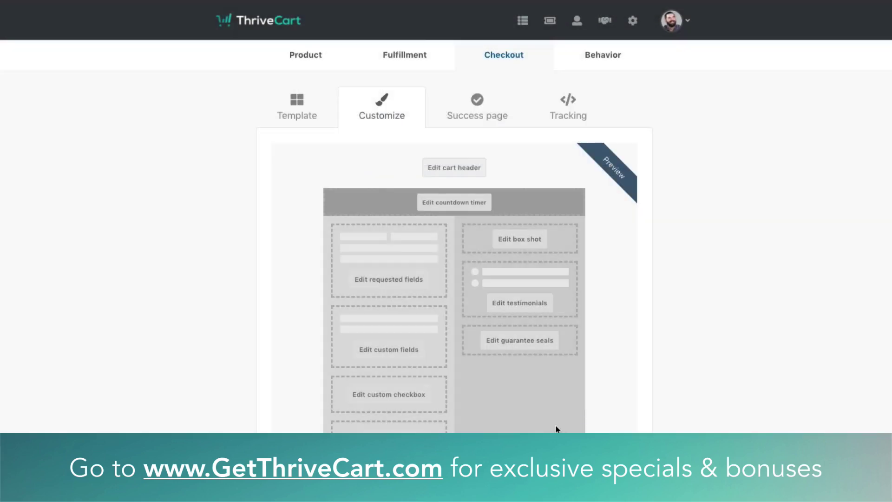
pyautogui.click(492, 342)
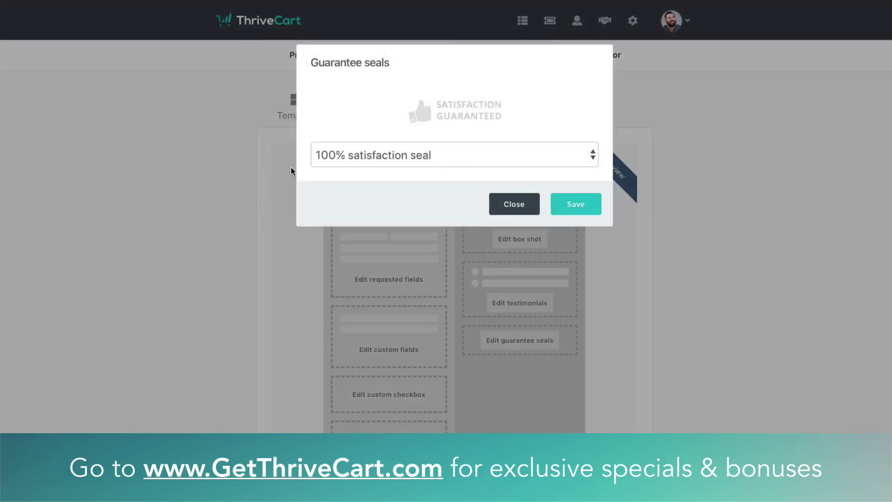
pyautogui.click(397, 152)
pyautogui.click(394, 172)
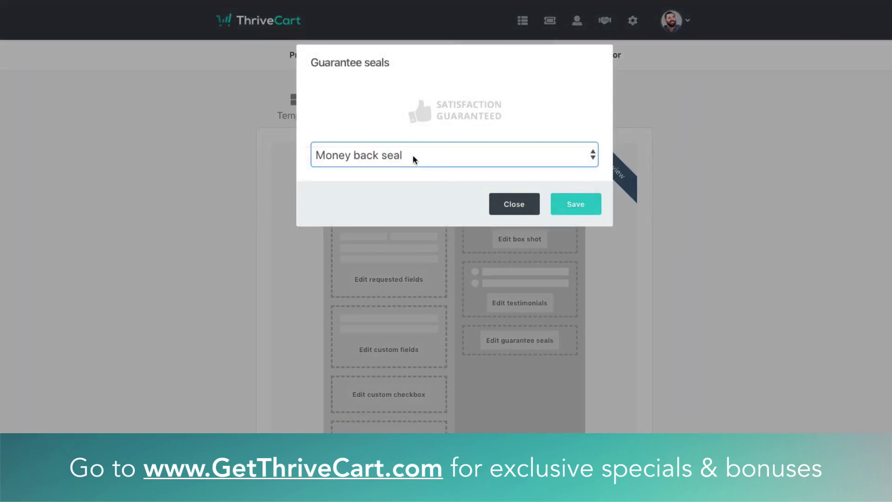
pyautogui.click(420, 155)
pyautogui.click(402, 172)
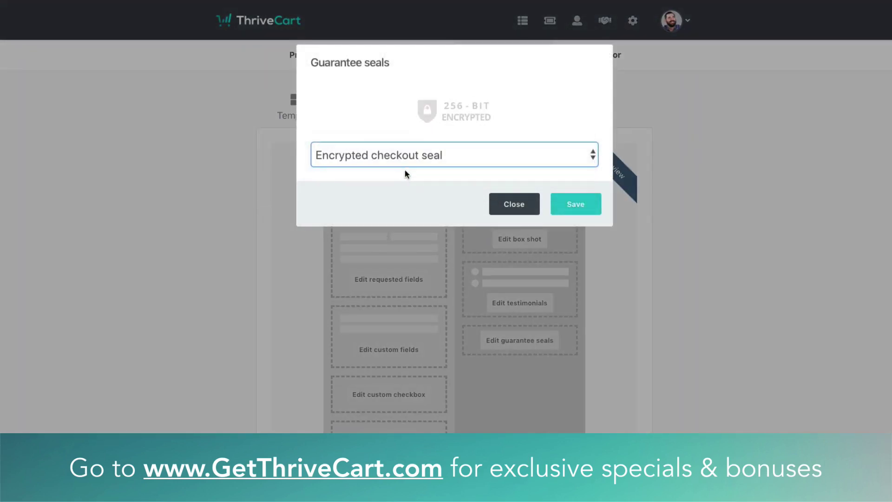
pyautogui.click(419, 156)
pyautogui.click(413, 157)
pyautogui.click(576, 207)
# Keep the cart language on English and continue to the success page settings
pyautogui.click(354, 361)
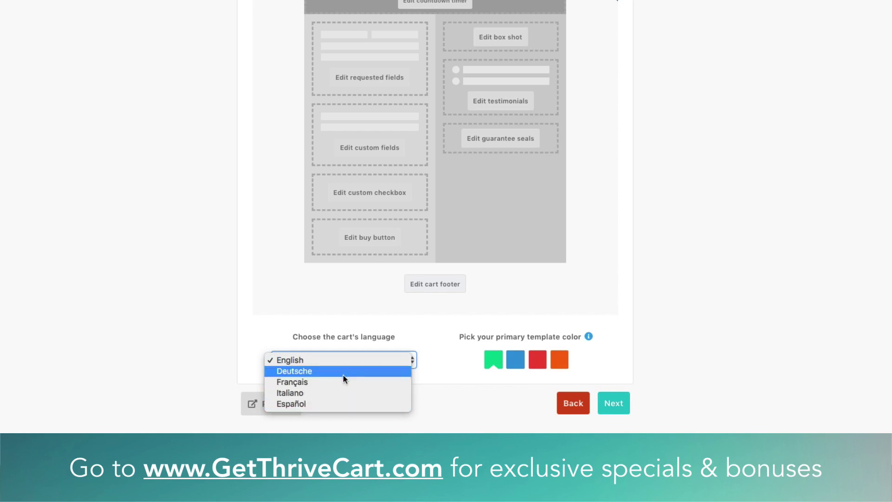
pyautogui.click(507, 411)
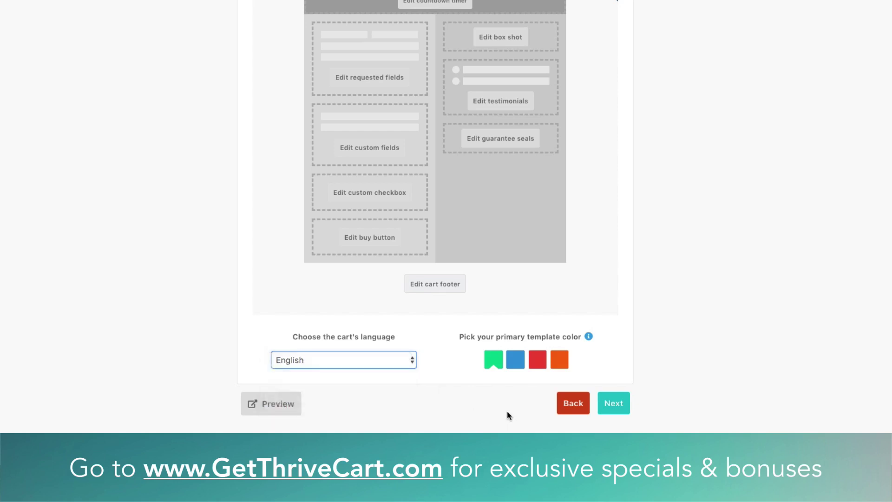
pyautogui.click(623, 404)
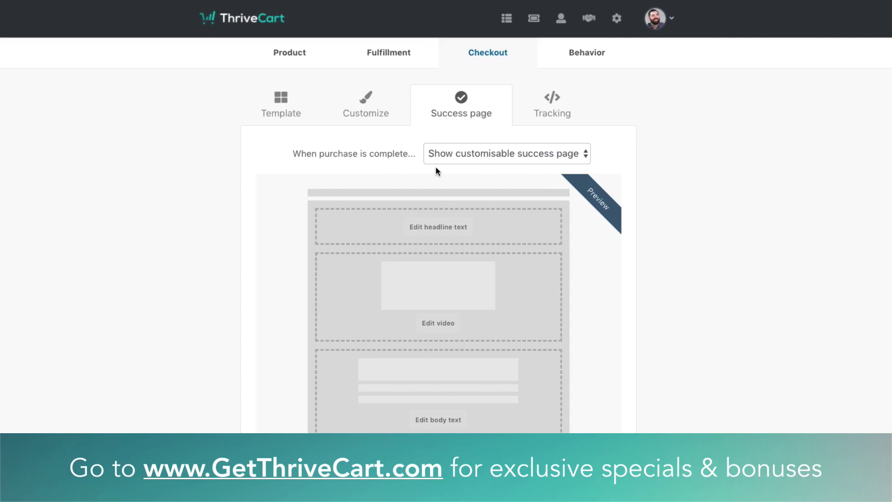
# Enter the headline 'Congrats on your audiobook!' and sub-heading 'Get it below...', then save
pyautogui.click(442, 227)
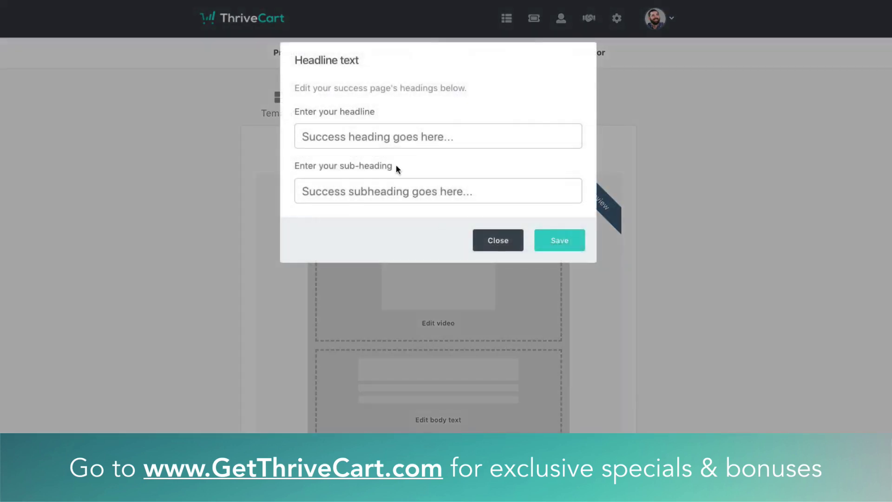
pyautogui.click(379, 137)
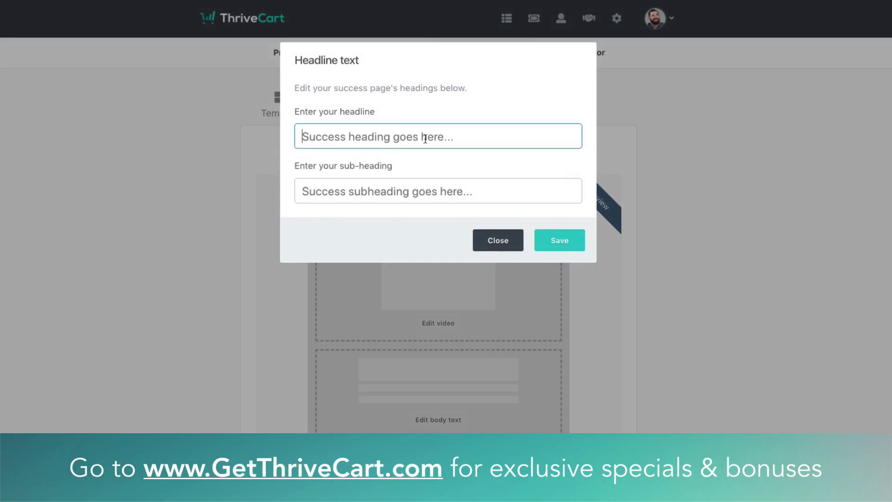
pyautogui.write('Congrats on your')
pyautogui.write(' audible')
pyautogui.press('BackSpace')
pyautogui.press('BackSpace')
pyautogui.press('BackSpace')
pyautogui.press('BackSpace')
pyautogui.write('iobook!')
pyautogui.click(417, 181)
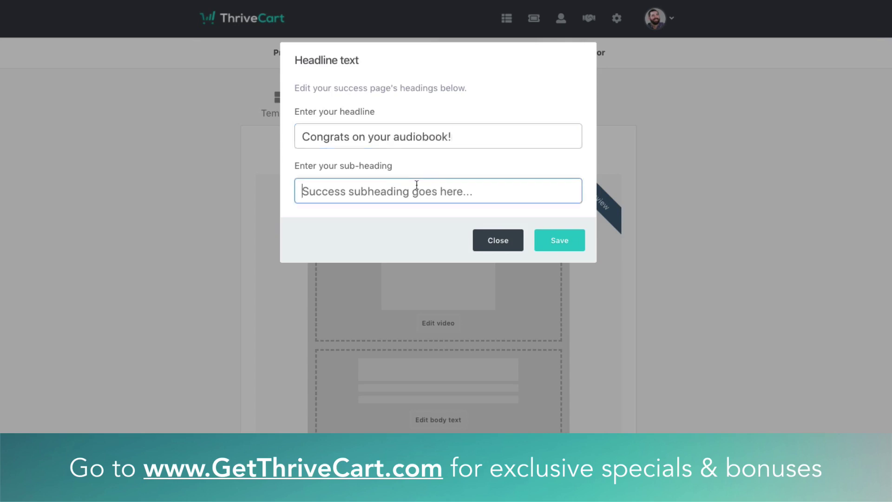
pyautogui.write('Get it beh')
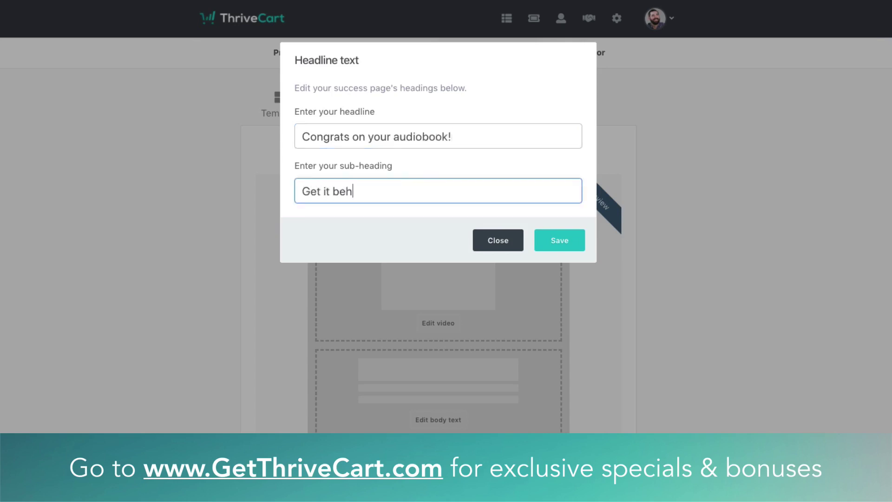
pyautogui.press('BackSpace')
pyautogui.write('low...')
pyautogui.click(563, 242)
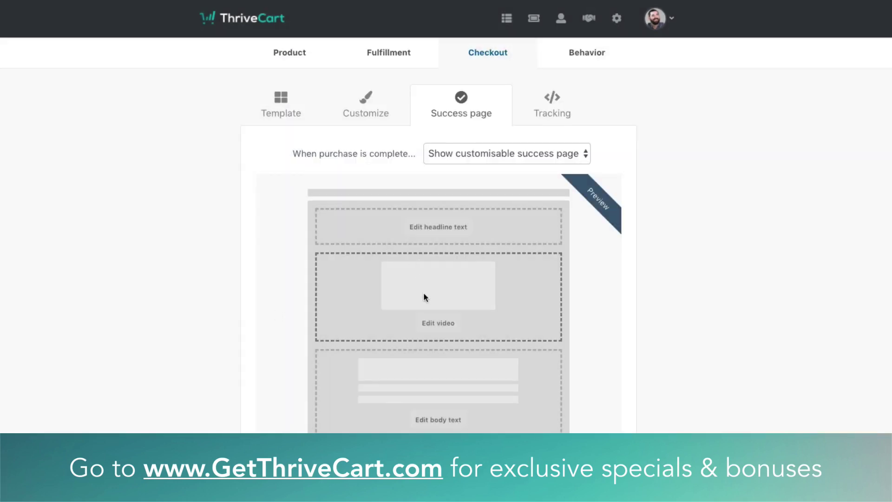
# Close the success page video settings with the embed code left empty, then bring up the body text settings
pyautogui.click(442, 324)
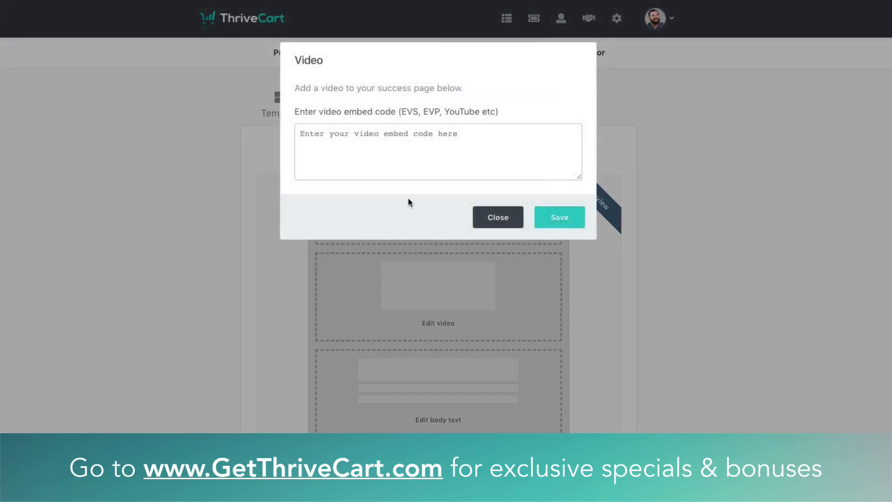
pyautogui.click(398, 133)
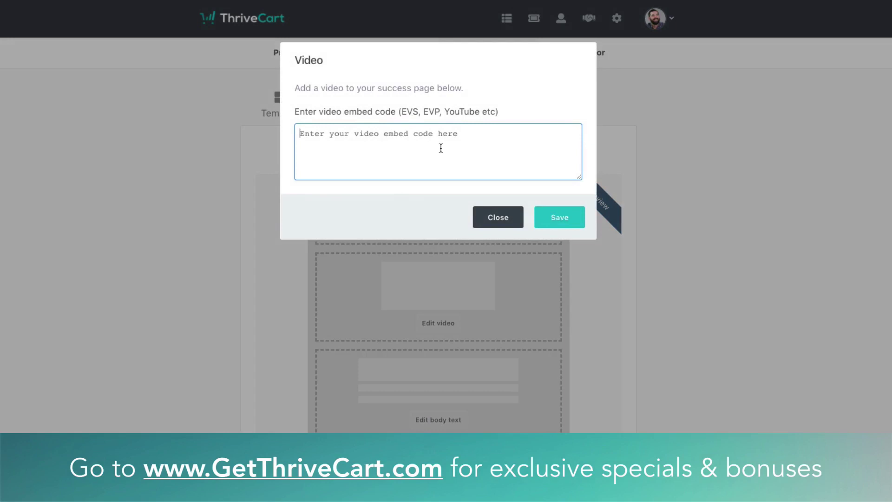
pyautogui.click(515, 224)
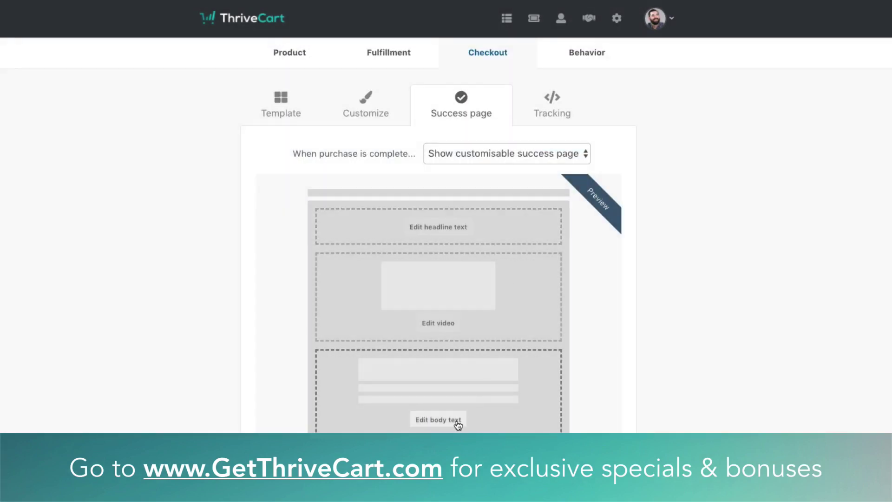
pyautogui.click(455, 421)
# Set the purchase link text to 'Get the audiobook now' and the bump link to 'Get the book now'
pyautogui.click(406, 189)
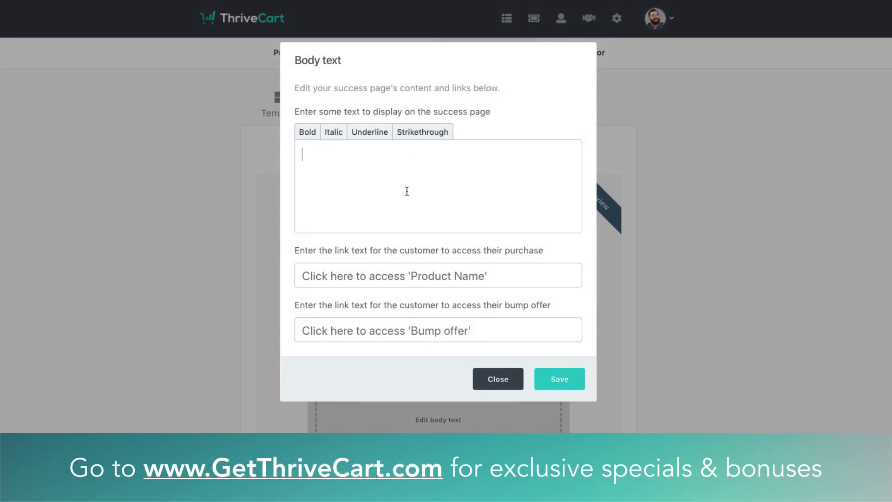
pyautogui.click(407, 191)
pyautogui.click(360, 278)
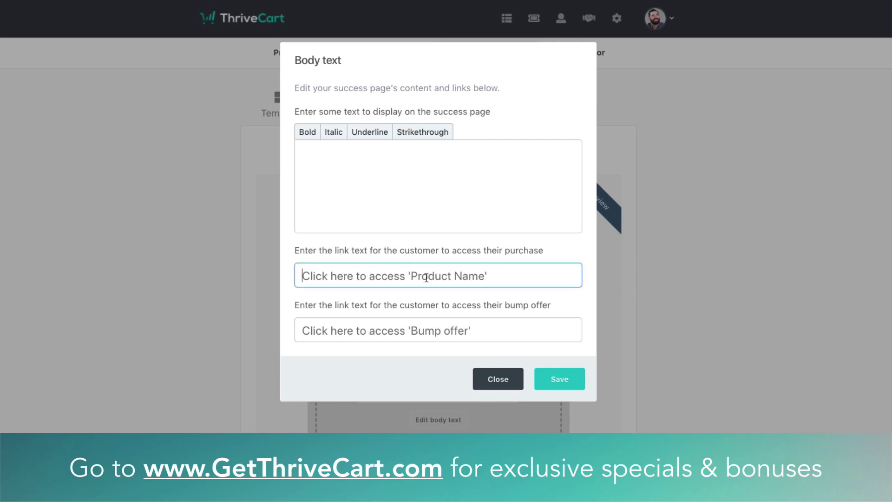
pyautogui.write('Get the book')
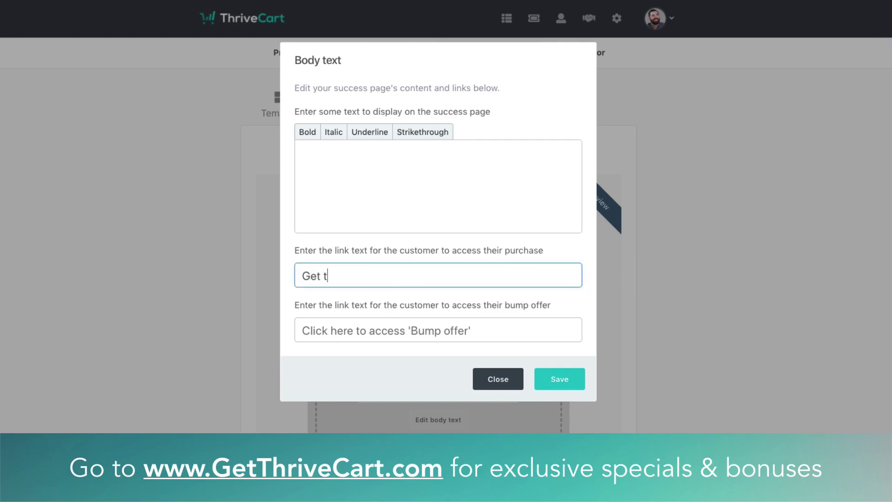
pyautogui.press('BackSpace')
pyautogui.press('BackSpace')
pyautogui.press('BackSpace')
pyautogui.write('audiobook now')
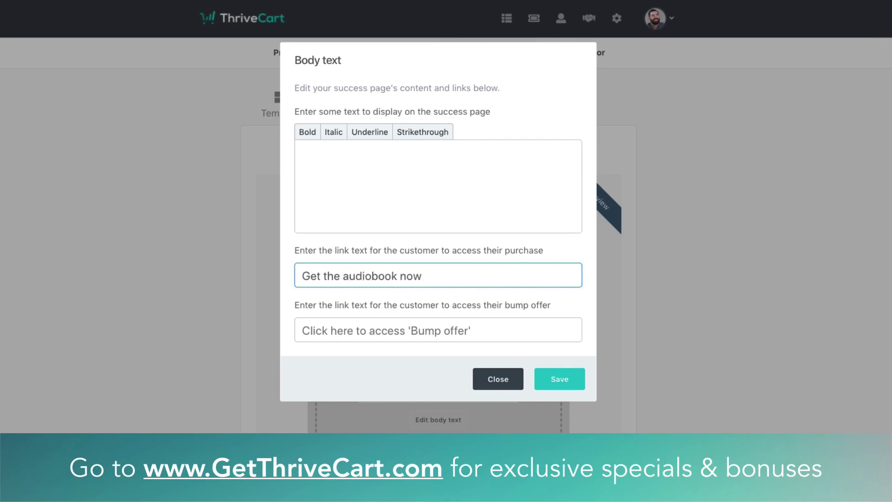
pyautogui.click(411, 330)
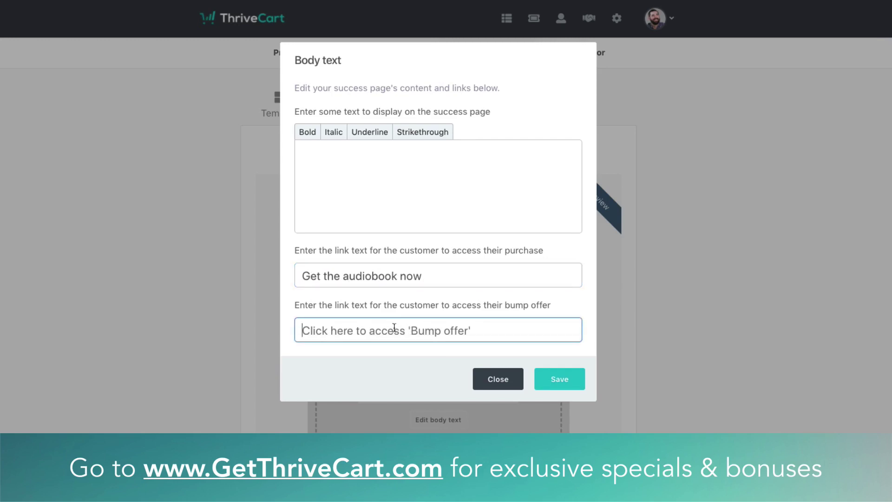
pyautogui.write('Get ')
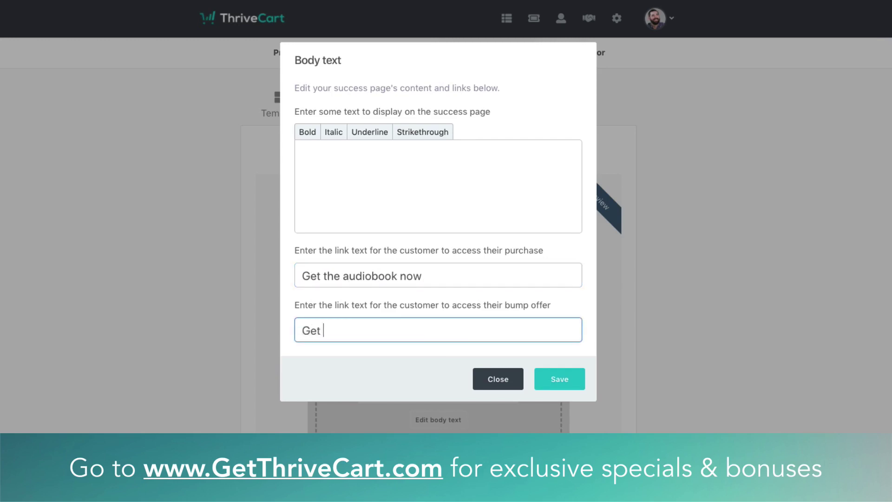
pyautogui.write('the book now')
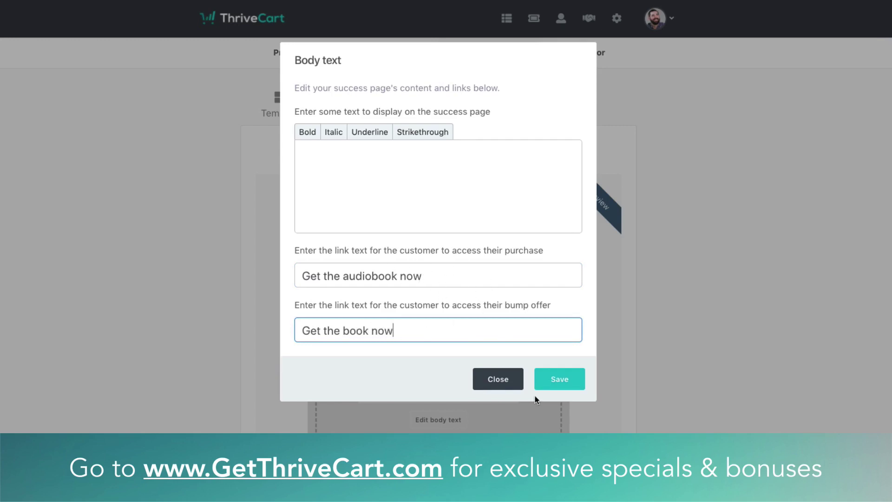
pyautogui.click(552, 382)
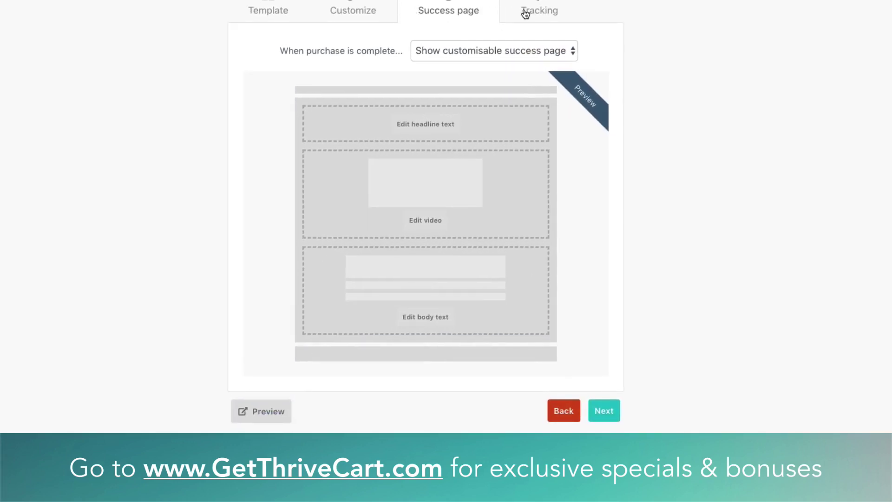
# Go to the Checkout Tracking tab and enable cart tracking code to view the all-pages box
pyautogui.click(603, 411)
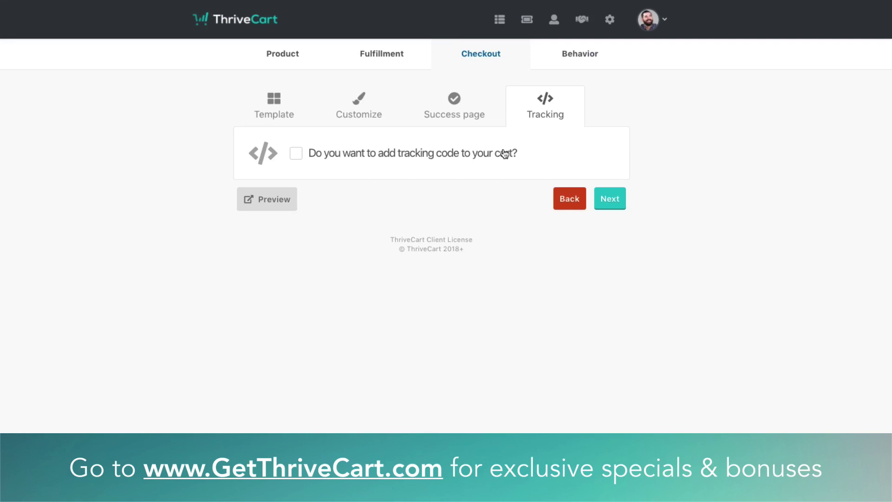
pyautogui.click(437, 156)
pyautogui.scroll(-1, 183, 238)
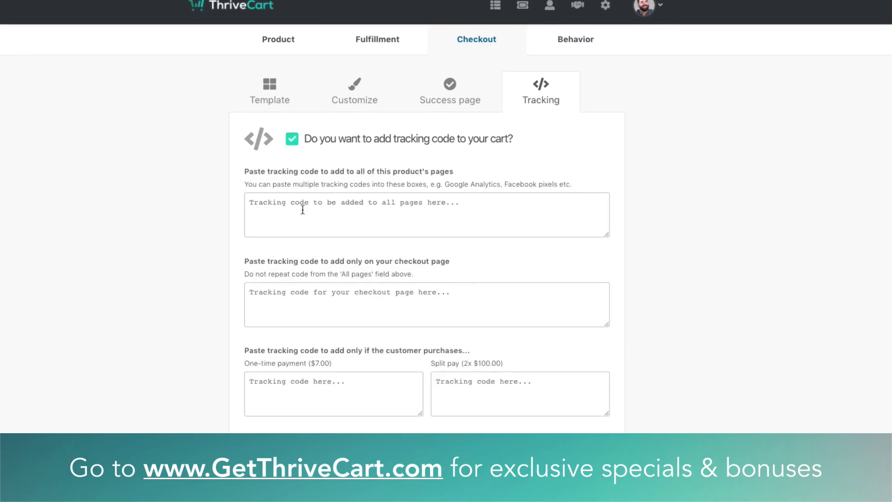
pyautogui.click(465, 216)
pyautogui.scroll(-3, 289, 200)
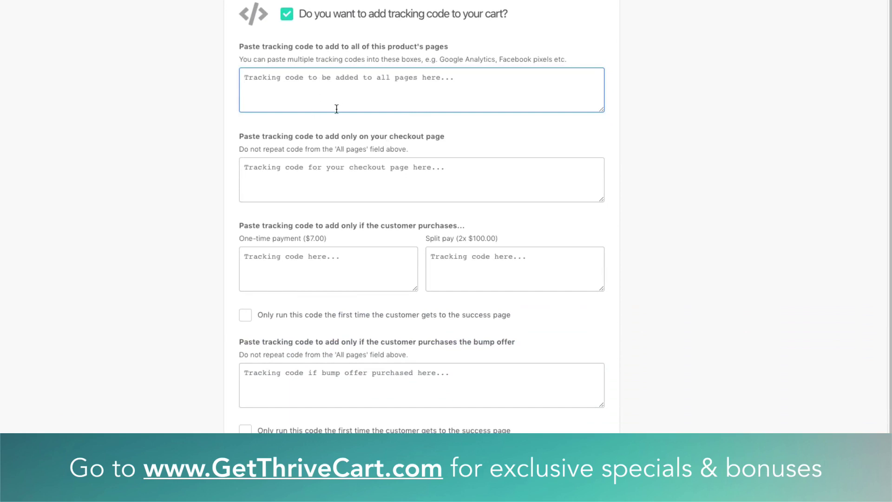
# Leave the one-time and split pay tracking boxes empty and turn tracking code back off
pyautogui.click(358, 274)
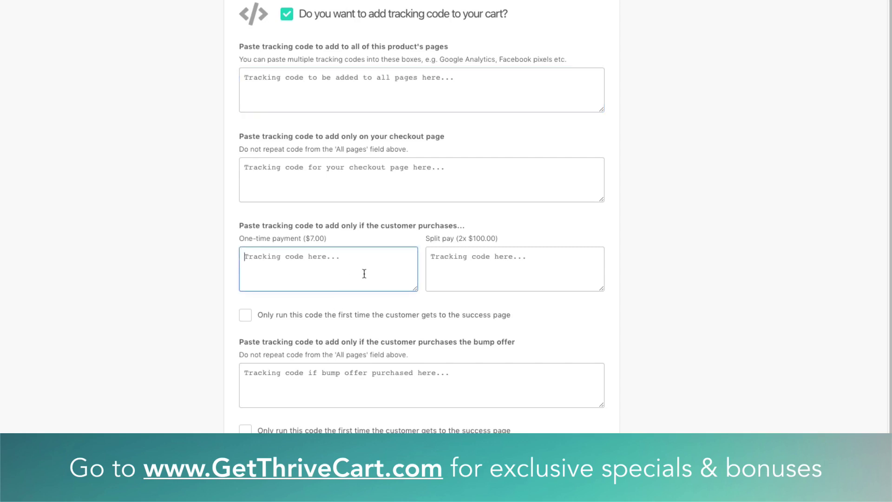
pyautogui.click(493, 271)
pyautogui.click(362, 272)
pyautogui.click(492, 270)
pyautogui.click(400, 274)
pyautogui.click(658, 264)
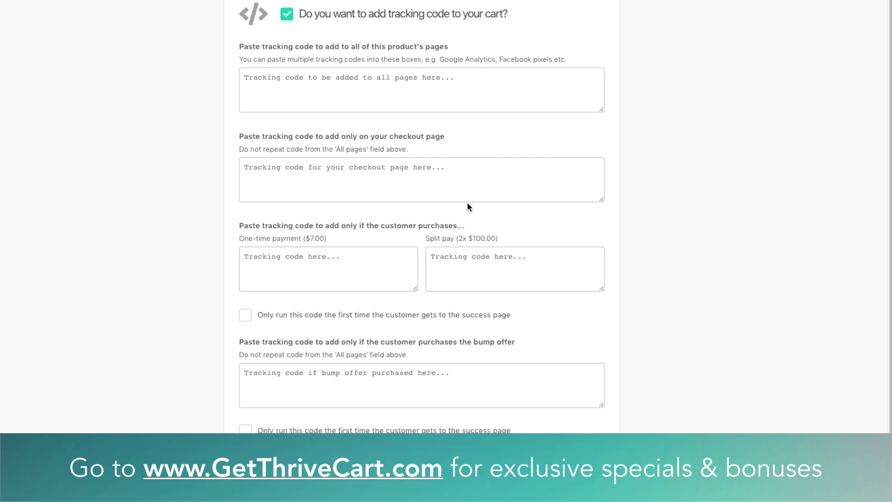
pyautogui.scroll(5, 467, 201)
pyautogui.click(404, 156)
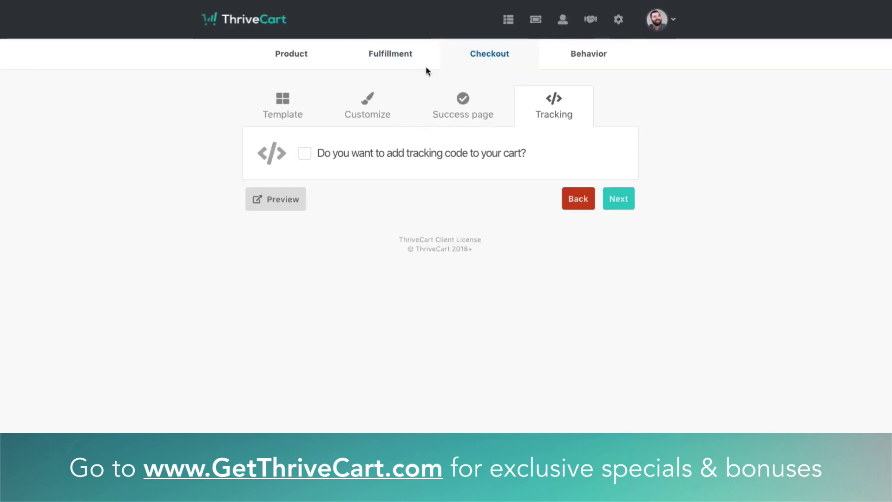
# On Fulfillment, preview Teachable membership access with the EGP Teachable site, then revert to URL access
pyautogui.click(392, 59)
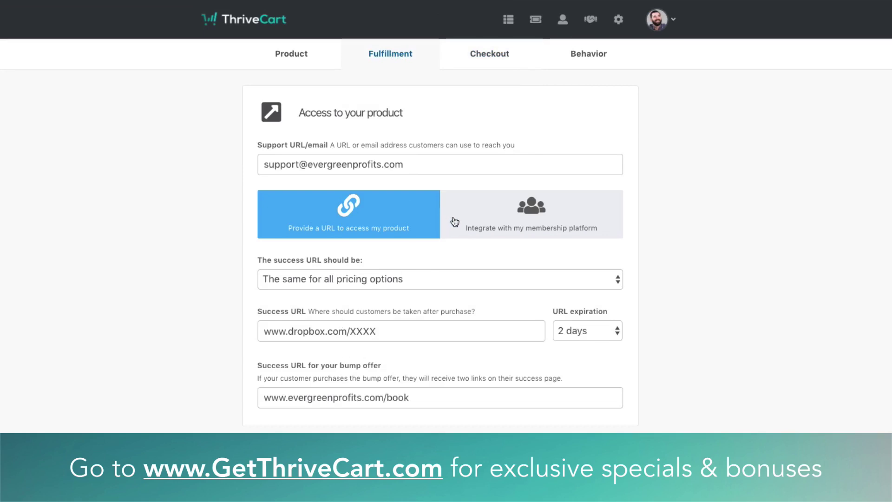
pyautogui.click(498, 225)
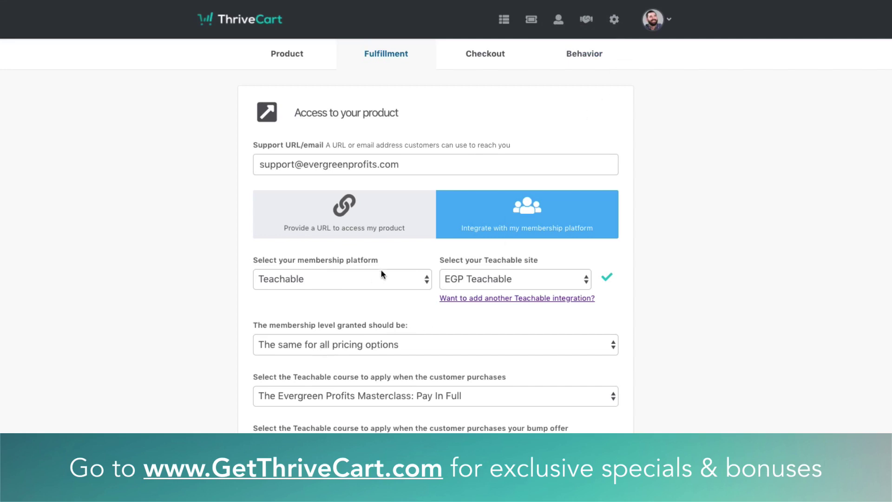
pyautogui.click(374, 278)
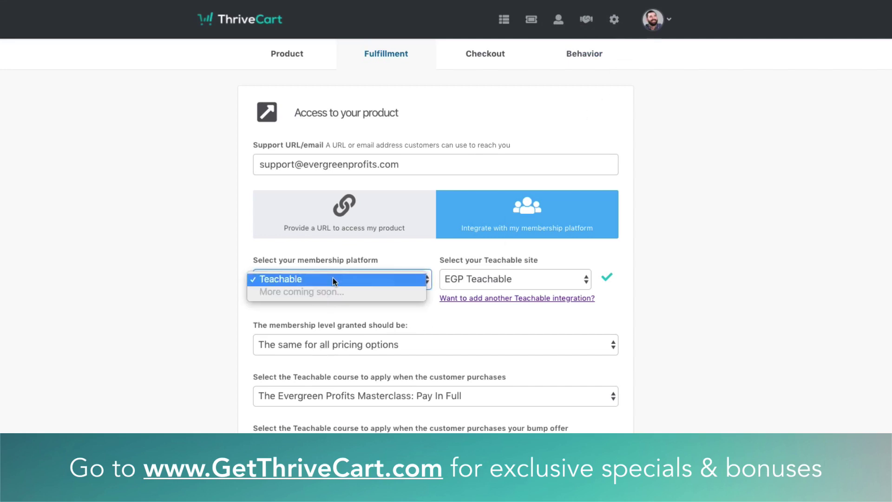
pyautogui.click(353, 260)
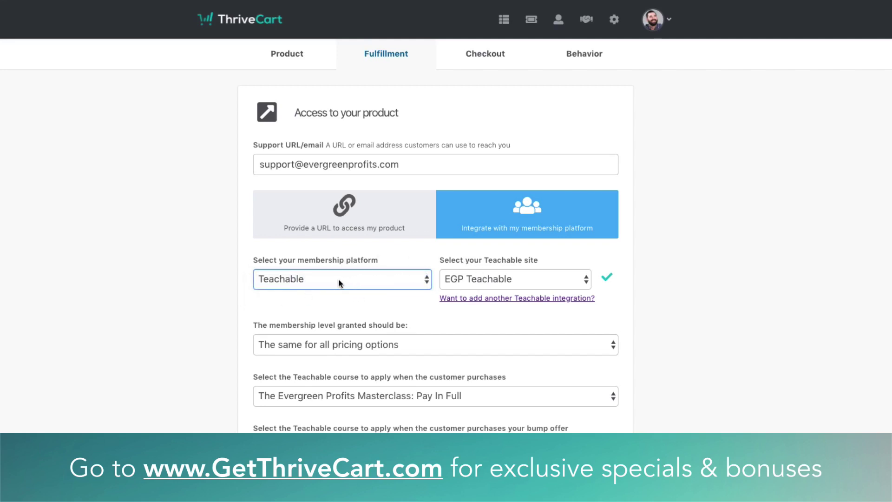
pyautogui.click(500, 279)
pyautogui.click(469, 278)
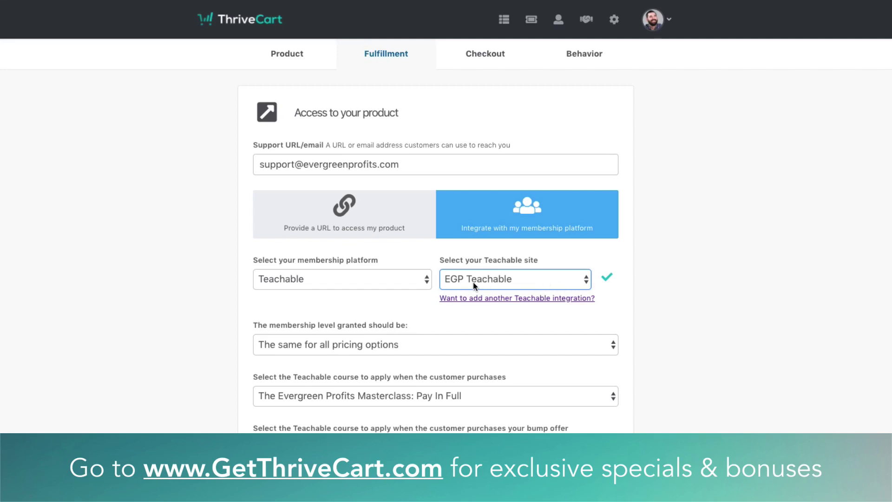
pyautogui.click(473, 282)
pyautogui.click(353, 302)
pyautogui.scroll(-1, 373, 370)
pyautogui.scroll(1, 373, 370)
pyautogui.click(379, 226)
# Move from Checkout Tracking on to the Behavior settings and start adding a new rule
pyautogui.click(497, 55)
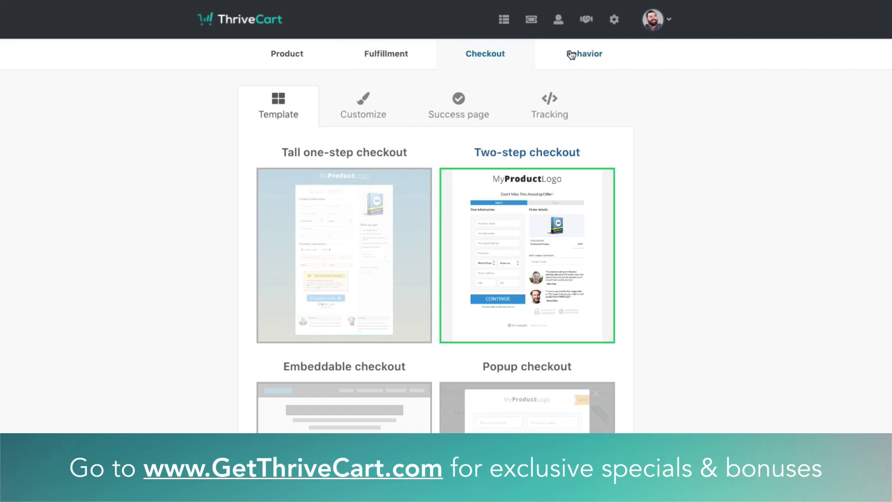
pyautogui.click(558, 99)
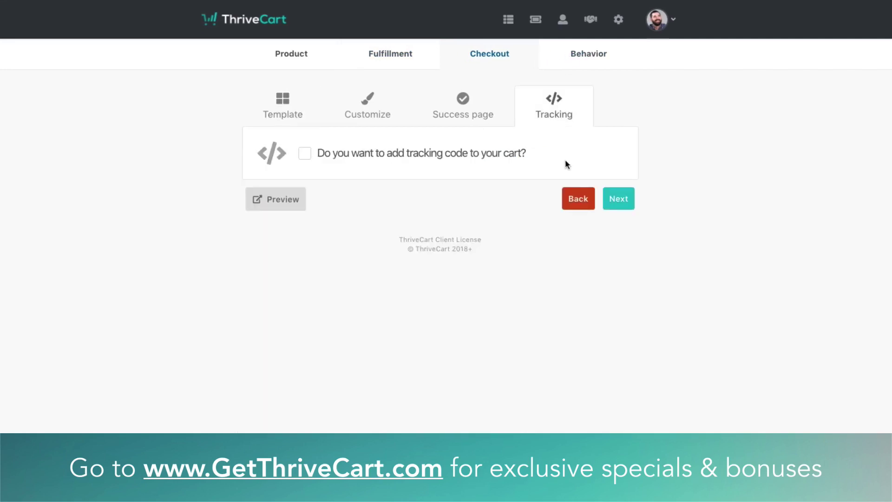
pyautogui.click(629, 202)
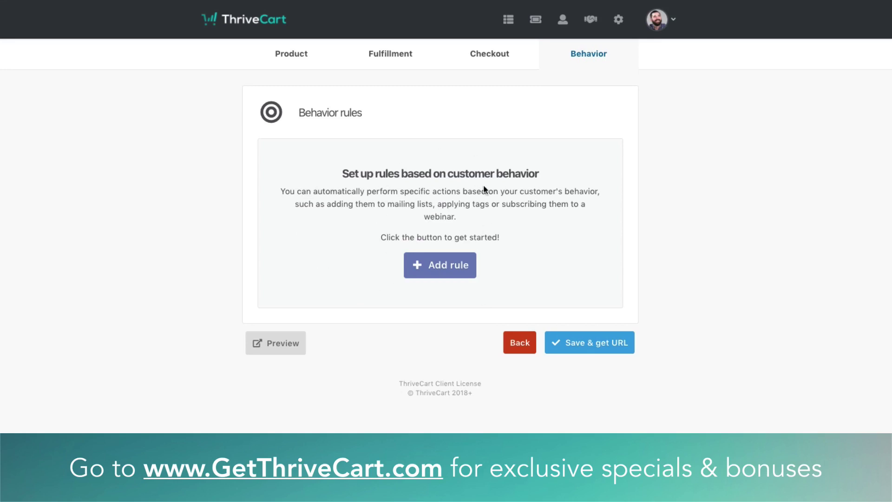
pyautogui.click(437, 266)
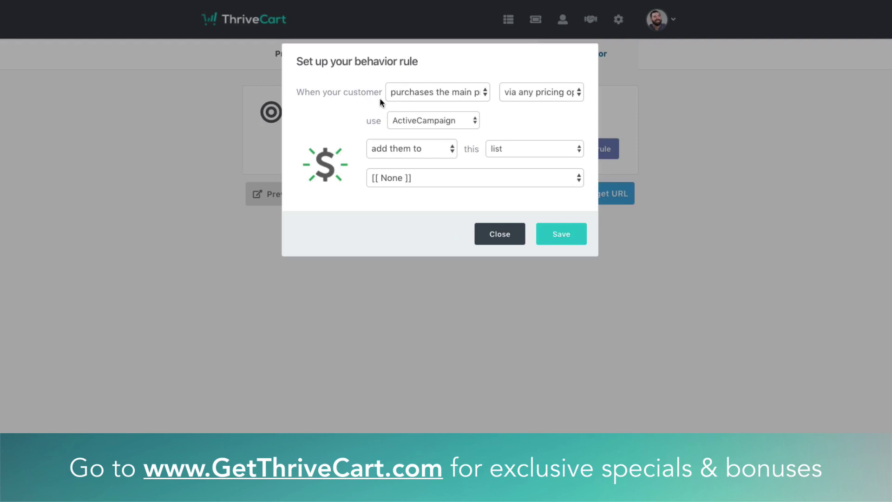
# Review the rule's trigger, pricing and service: main-product purchase, any pricing option, ActiveCampaign
pyautogui.click(431, 93)
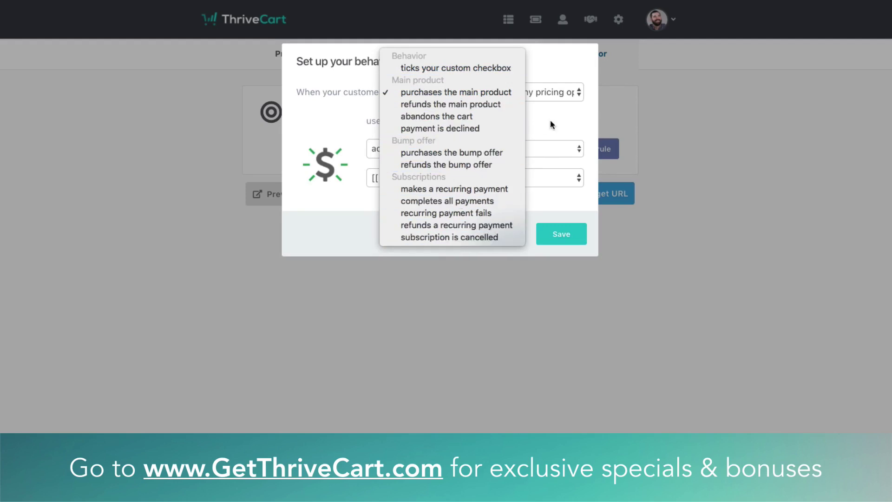
pyautogui.click(538, 91)
pyautogui.click(528, 91)
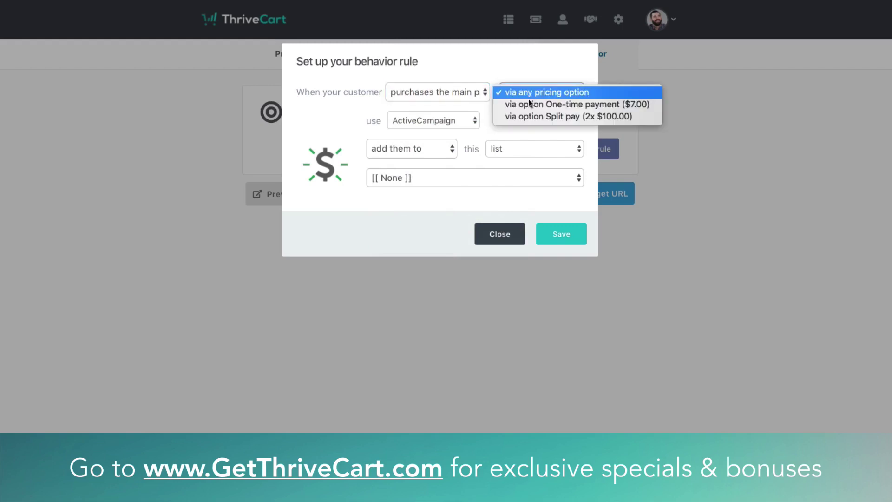
pyautogui.click(488, 101)
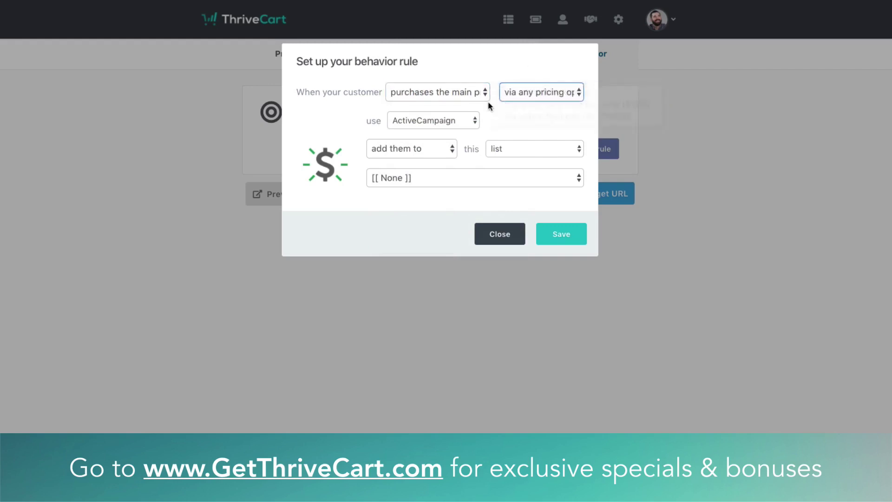
pyautogui.click(435, 124)
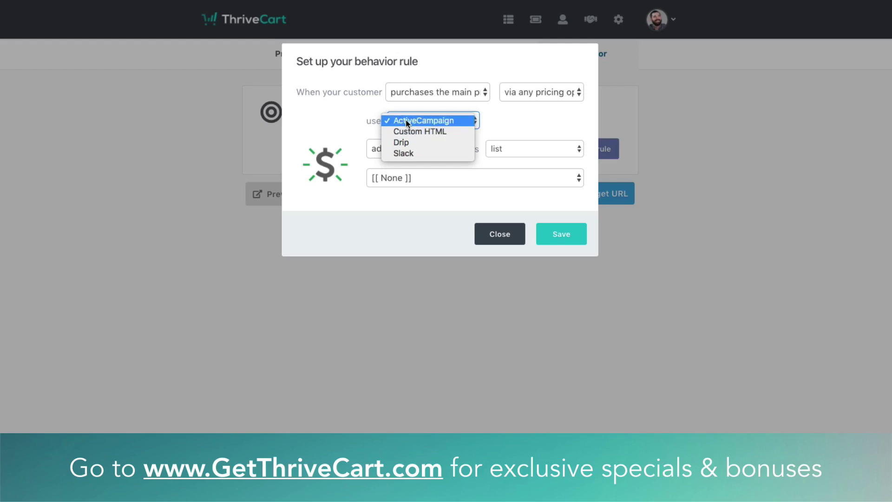
pyautogui.click(541, 125)
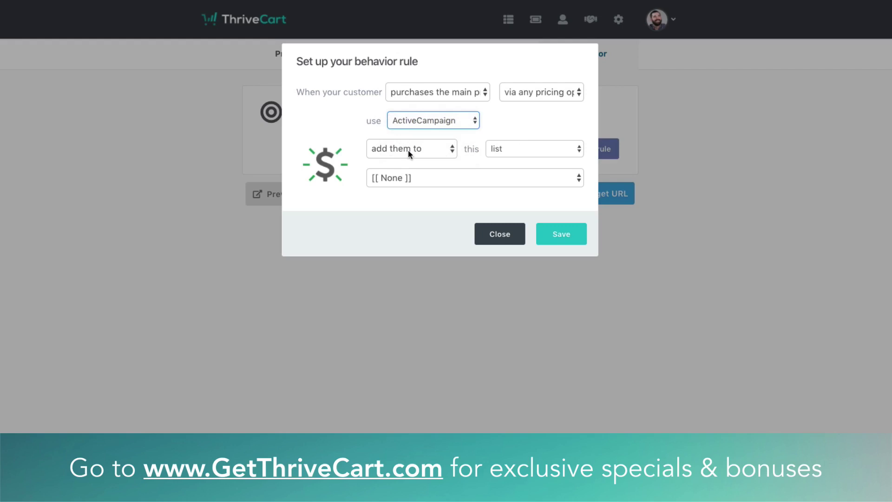
# Check the add-to-list options, discard the rule, and save the cart to get its URL
pyautogui.click(408, 150)
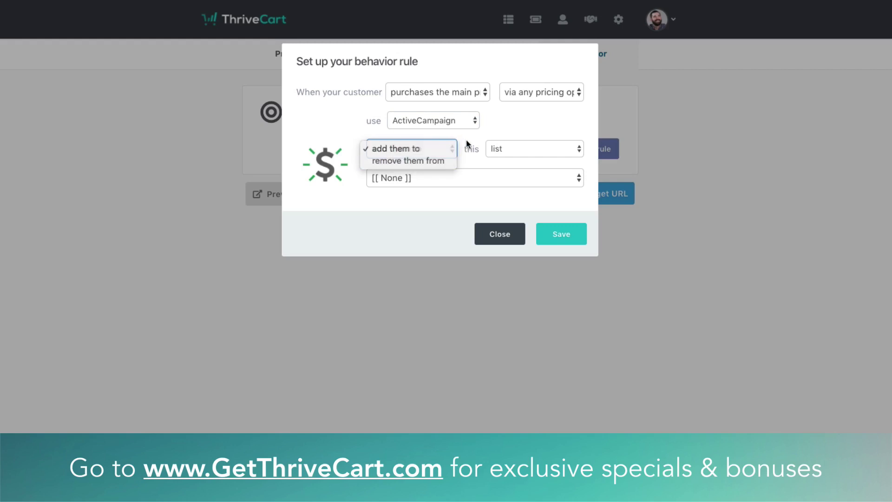
pyautogui.click(497, 150)
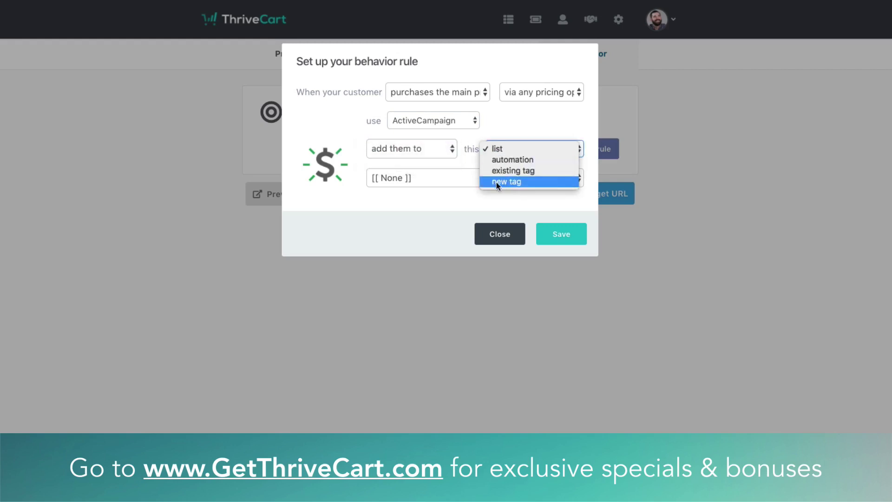
pyautogui.click(430, 194)
pyautogui.click(436, 180)
pyautogui.click(435, 180)
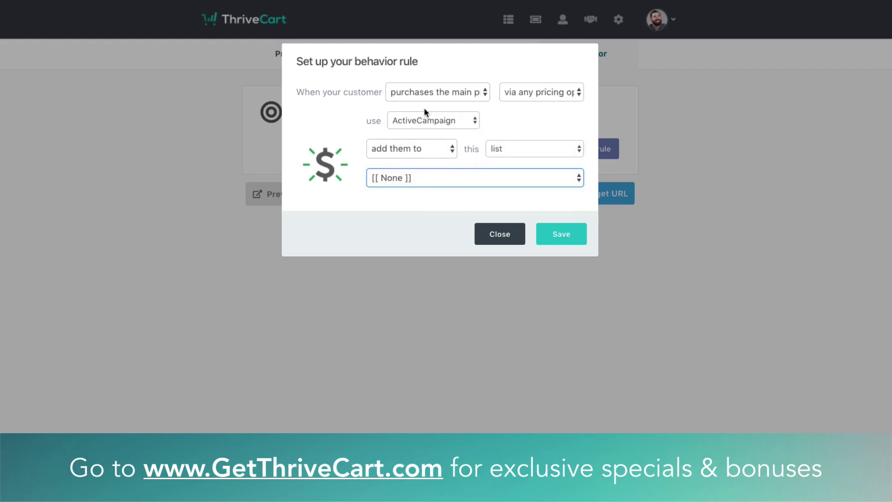
pyautogui.click(506, 241)
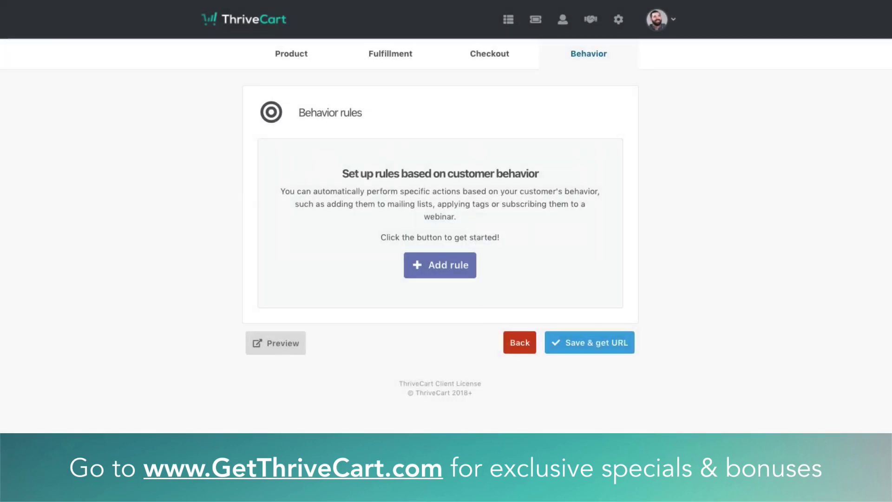
pyautogui.click(596, 345)
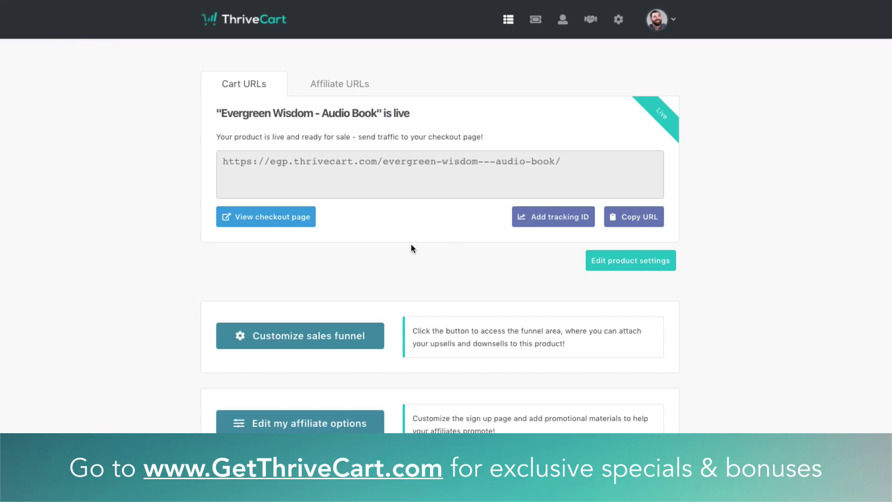
# Open the live checkout page from the cart URLs page
pyautogui.click(302, 222)
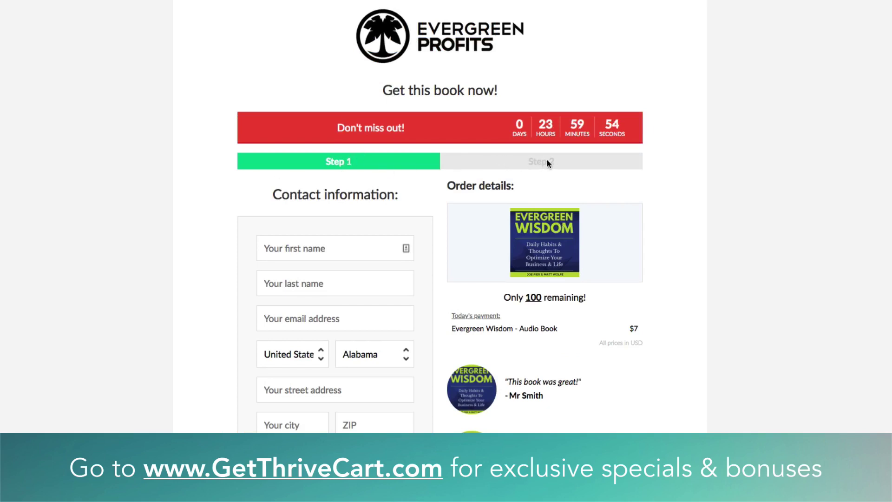
# Enter the test customer's first name, last name and email address in step 1
pyautogui.moveTo(392, 37); pyautogui.dragTo(317, 48)
pyautogui.scroll(-3, 498, 103)
pyautogui.click(310, 130)
pyautogui.press('Tab')
pyautogui.press('Tab')
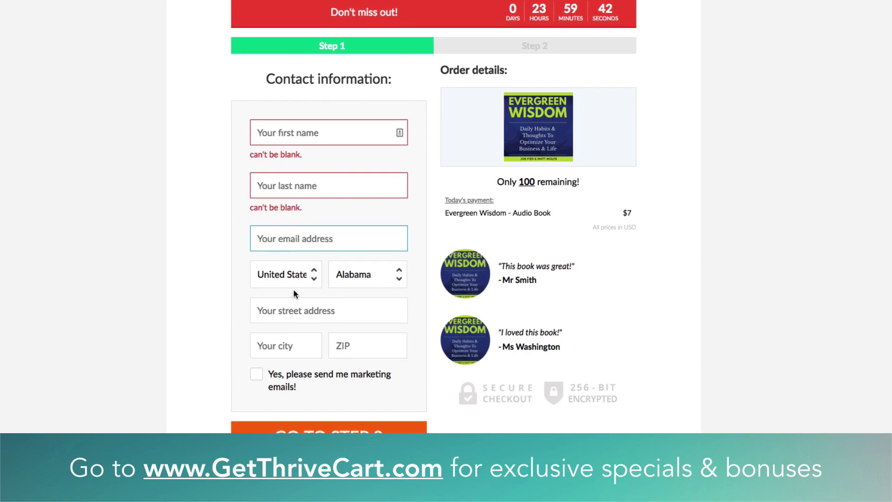
pyautogui.click(321, 137)
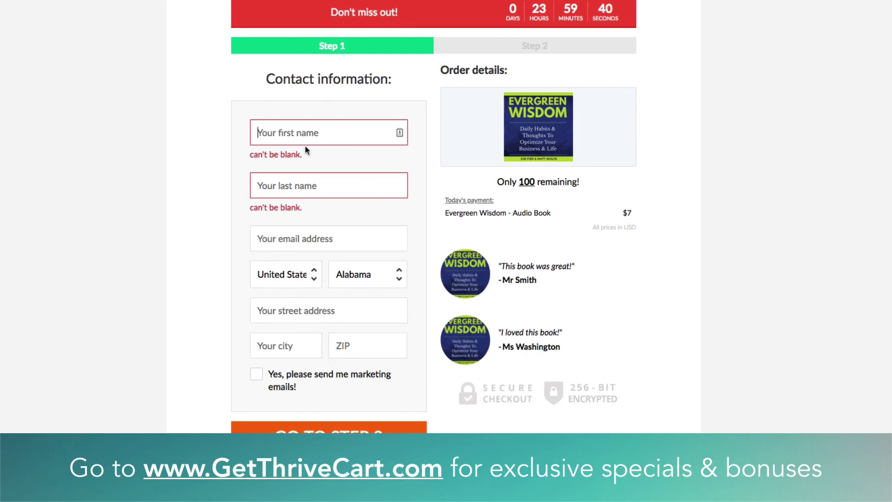
pyautogui.press('Tab')
pyautogui.press('Tab')
# Choose California, fill in the street address, city and ZIP, opt in to marketing, and proceed to step 2
pyautogui.click(393, 239)
pyautogui.click(368, 243)
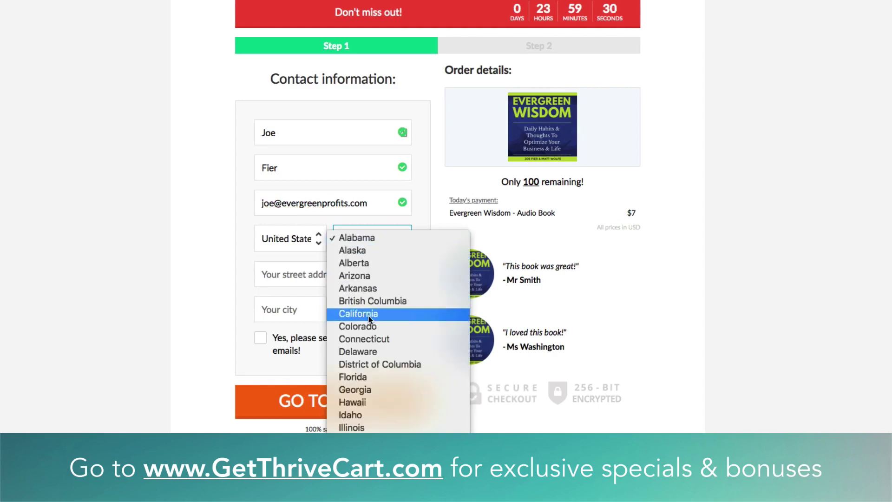
pyautogui.click(371, 314)
pyautogui.click(304, 274)
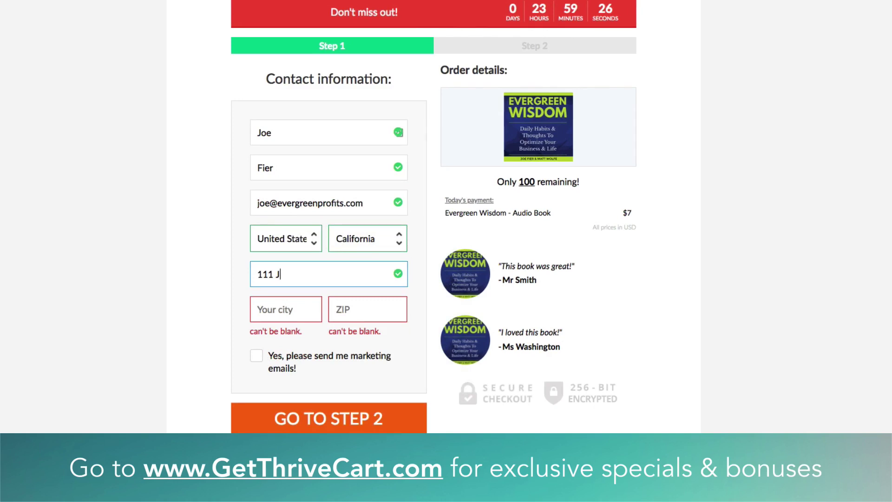
pyautogui.press('Tab')
pyautogui.write('San D')
pyautogui.write('92911')
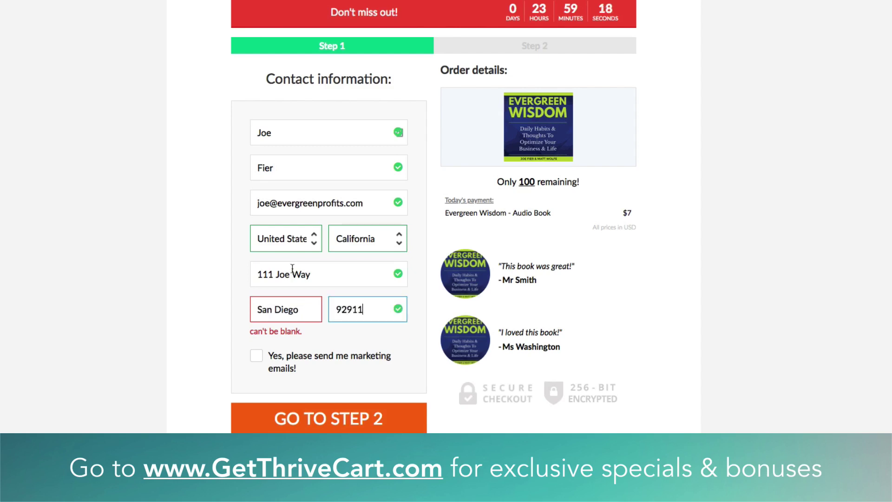
pyautogui.click(236, 338)
pyautogui.click(263, 343)
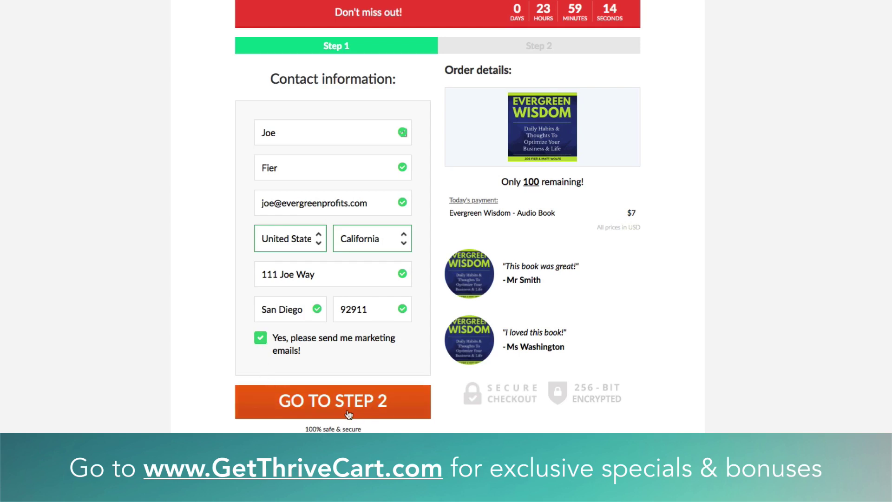
pyautogui.click(322, 412)
pyautogui.scroll(-1, 488, 424)
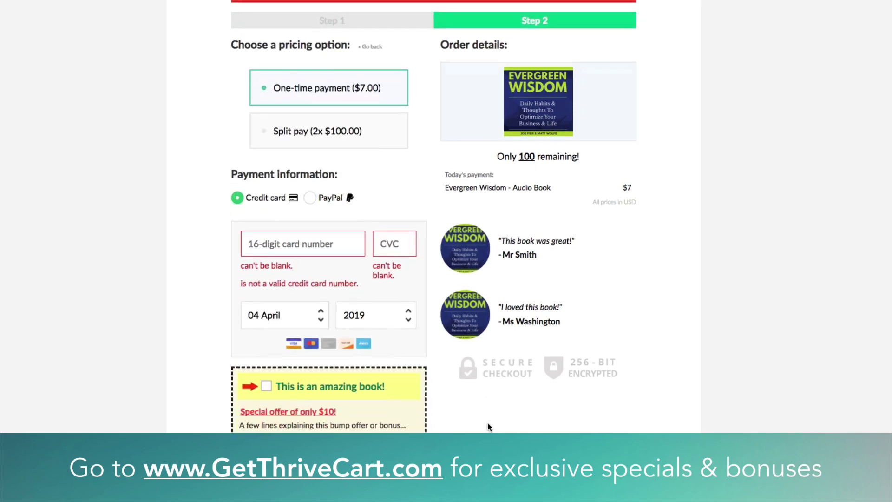
pyautogui.scroll(1, 551, 21)
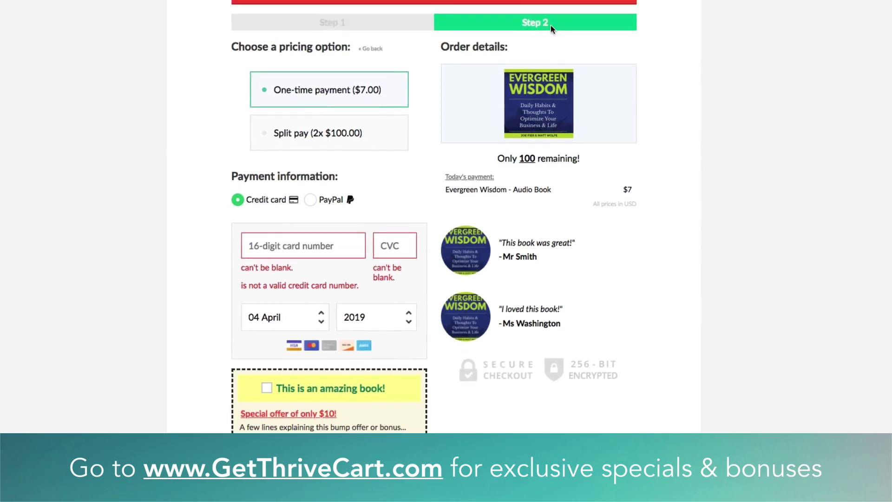
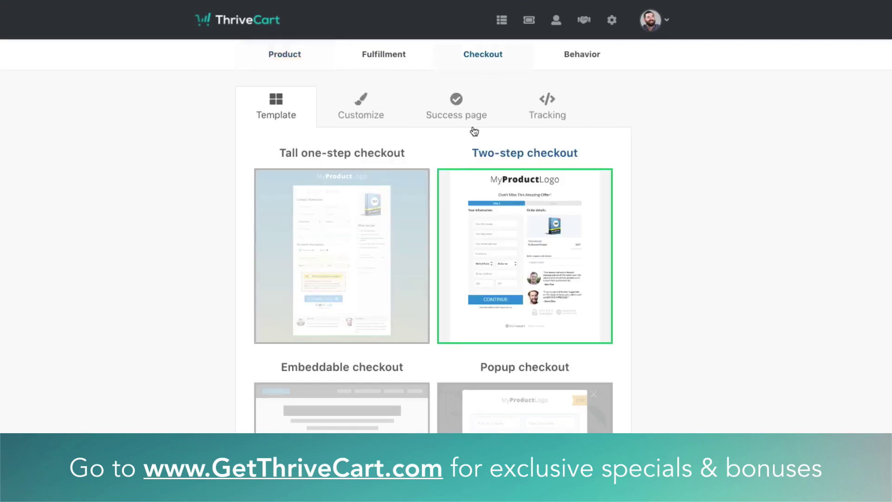
# Select the Tall one-step checkout template for the audiobook
pyautogui.click(357, 246)
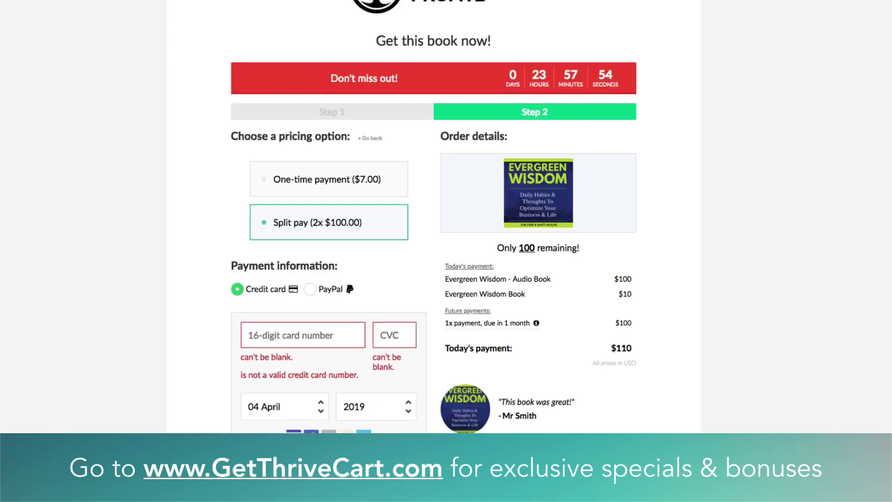
# Reload the live checkout page and scroll through the new one-step layout
pyautogui.press('super+r')
pyautogui.scroll(1, 125, 202)
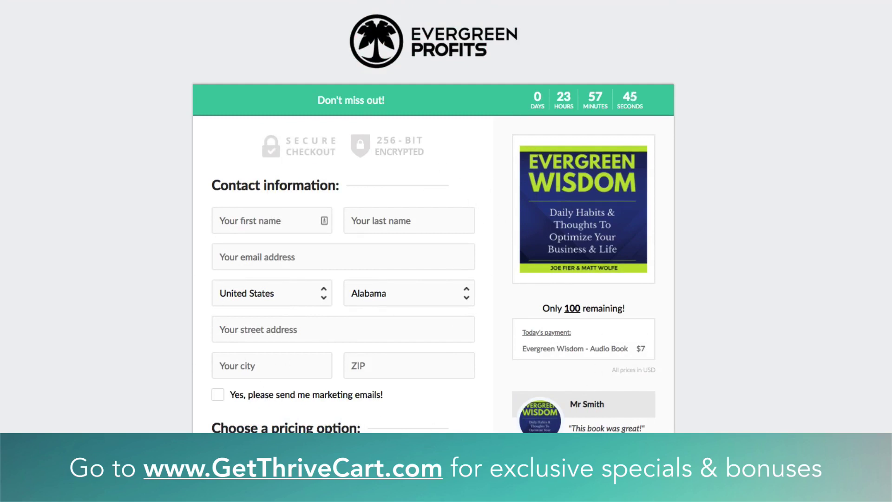
pyautogui.scroll(-5, 727, 430)
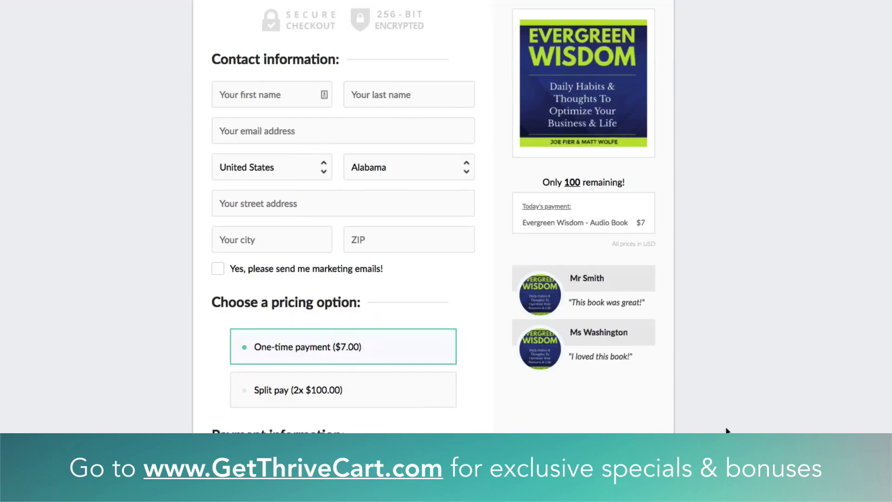
pyautogui.scroll(5, 725, 424)
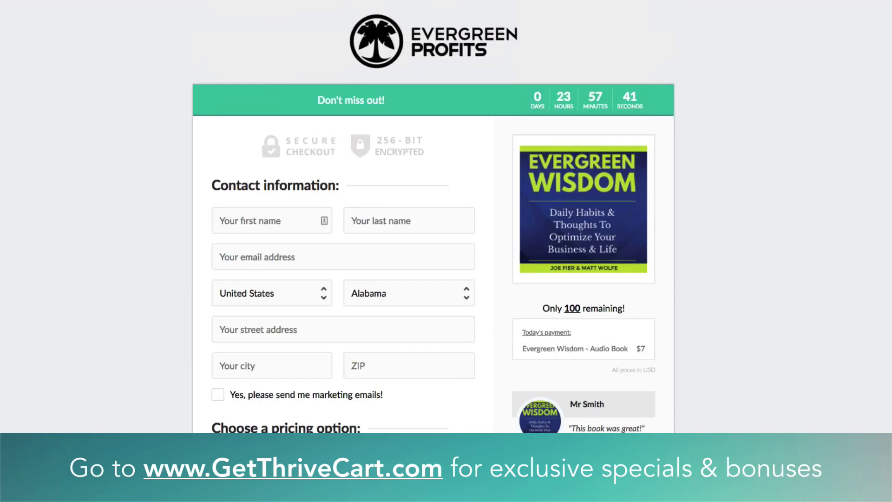
pyautogui.scroll(-3, 332, 393)
# Try the Split pay option, then switch back to the $7.00 one-time payment
pyautogui.click(359, 367)
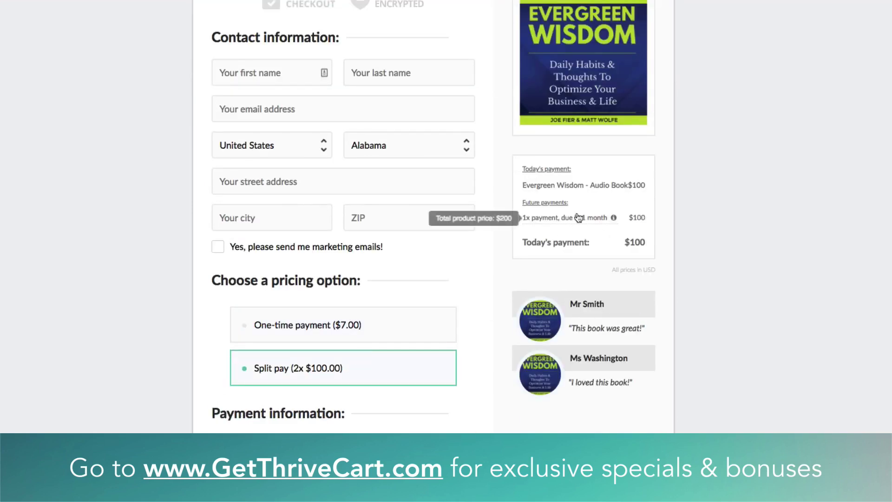
pyautogui.scroll(-2, 337, 421)
pyautogui.scroll(-3, 337, 421)
pyautogui.click(367, 133)
pyautogui.scroll(-2, 297, 306)
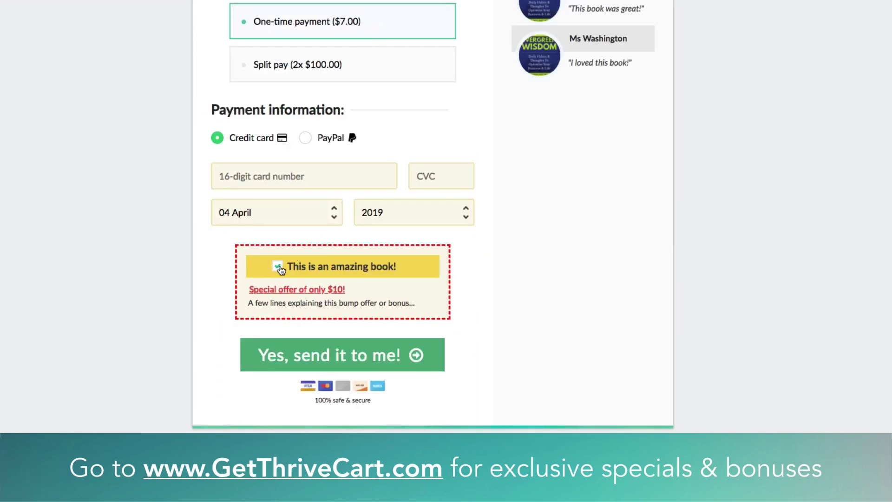
pyautogui.scroll(5, 544, 264)
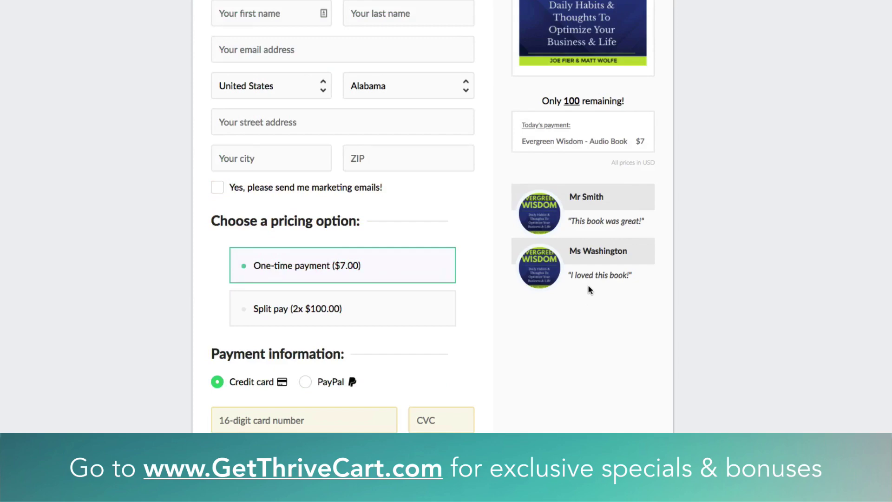
pyautogui.scroll(-3, 588, 286)
pyautogui.scroll(-3, 589, 286)
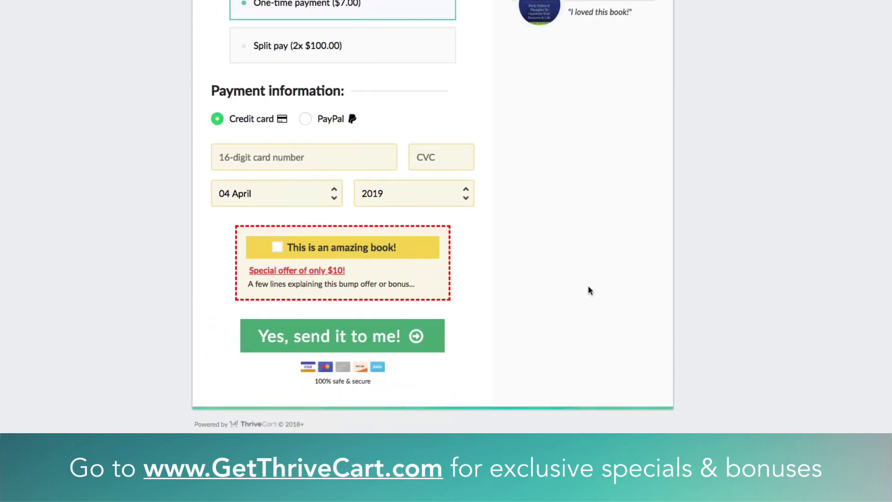
pyautogui.scroll(5, 588, 287)
pyautogui.scroll(1, 588, 287)
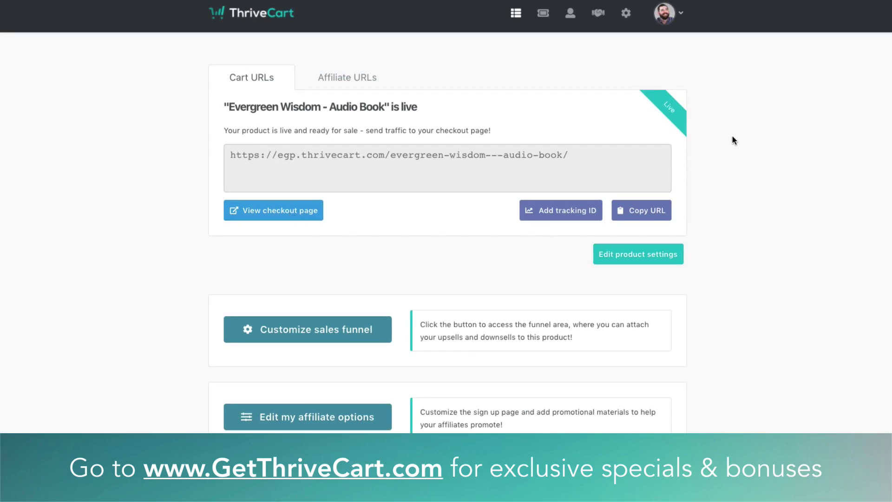
# Go to Coupons and start a new blank coupon, ready for its name
pyautogui.click(543, 15)
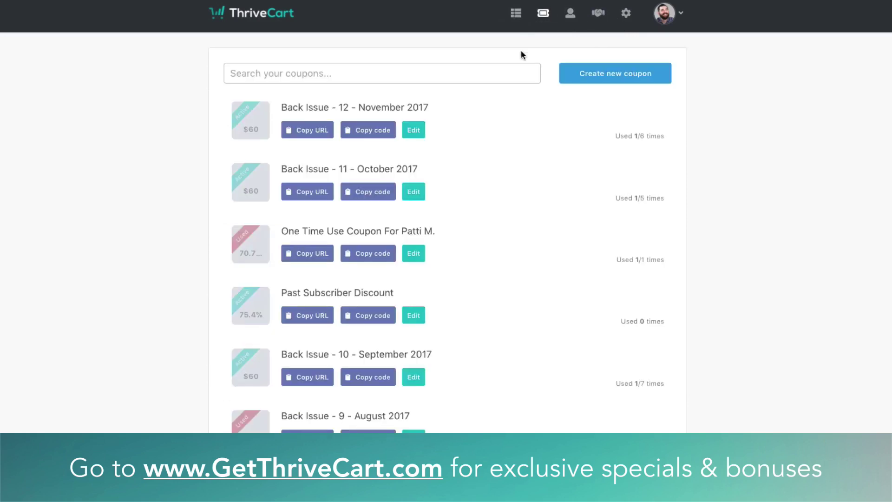
pyautogui.click(605, 82)
pyautogui.click(297, 130)
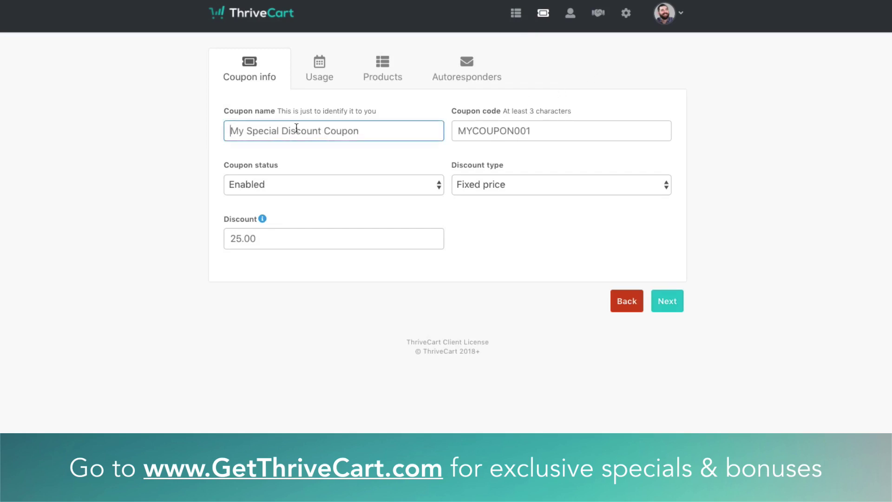
# Name the coupon 'Audiobook' and give it the code AUDIO
pyautogui.write('Audio')
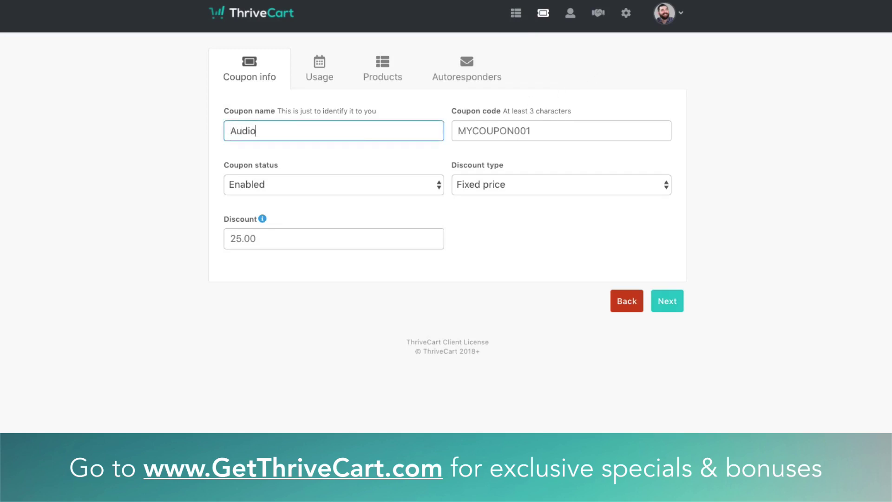
pyautogui.write('book')
pyautogui.doubleClick(333, 133)
pyautogui.click(435, 131)
pyautogui.click(523, 129)
pyautogui.write('AUDIO')
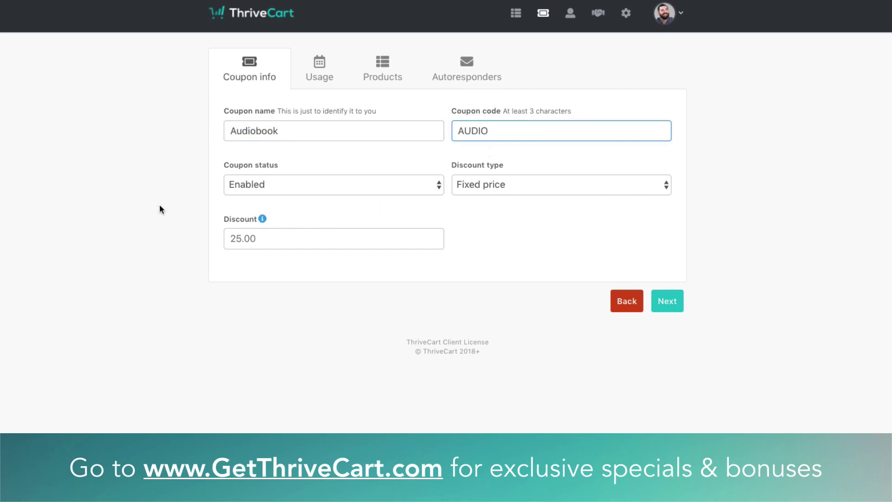
# Keep it Enabled with a 50% percentage discount on the entire funnel
pyautogui.click(271, 191)
pyautogui.click(270, 191)
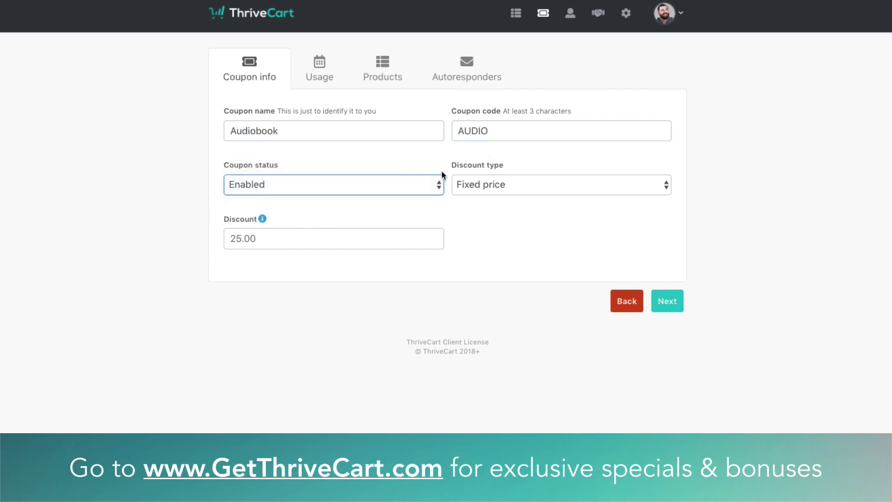
pyautogui.click(496, 189)
pyautogui.click(492, 197)
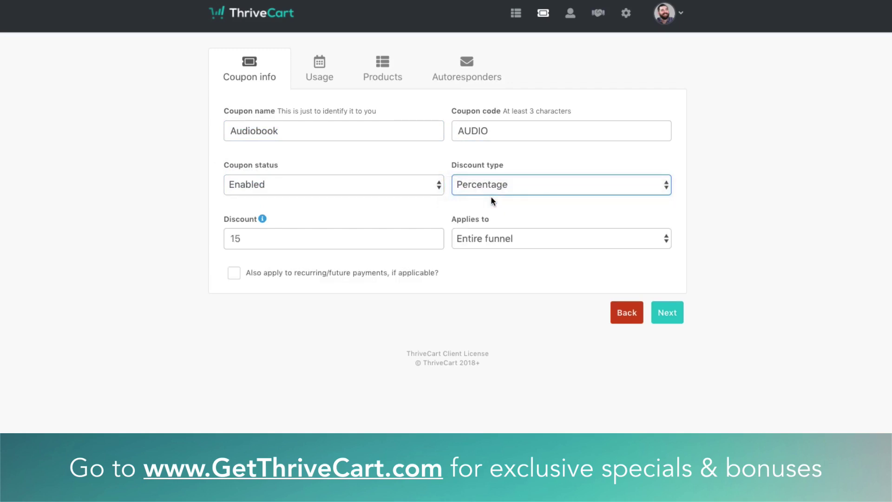
pyautogui.click(284, 243)
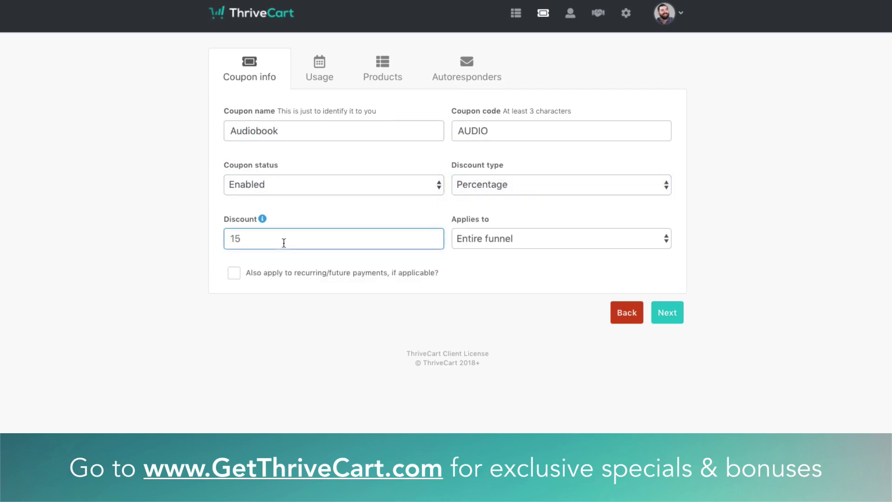
pyautogui.write('50')
pyautogui.click(487, 235)
pyautogui.click(490, 238)
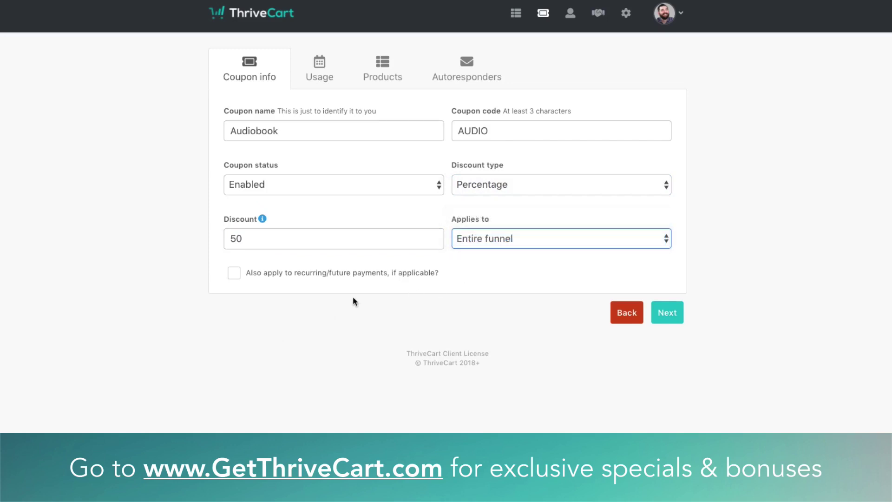
pyautogui.click(672, 312)
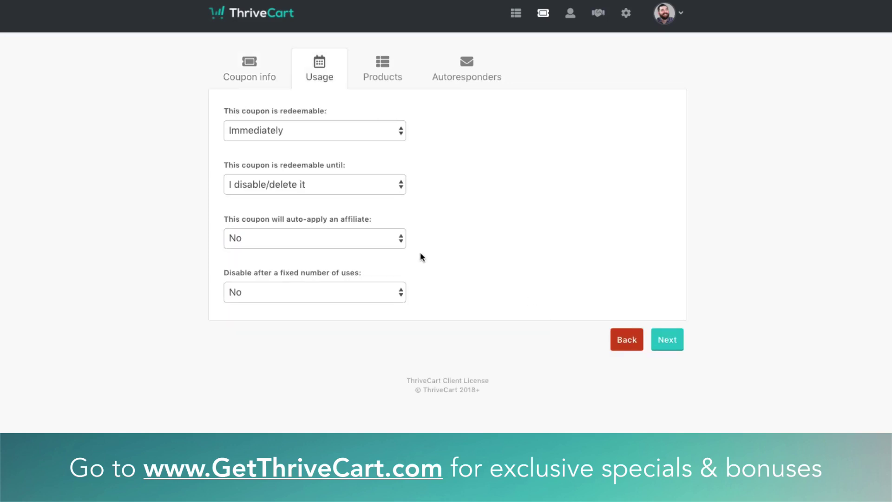
# Keep the coupon redeemable immediately until disabled, with no affiliate auto-applied
pyautogui.click(271, 132)
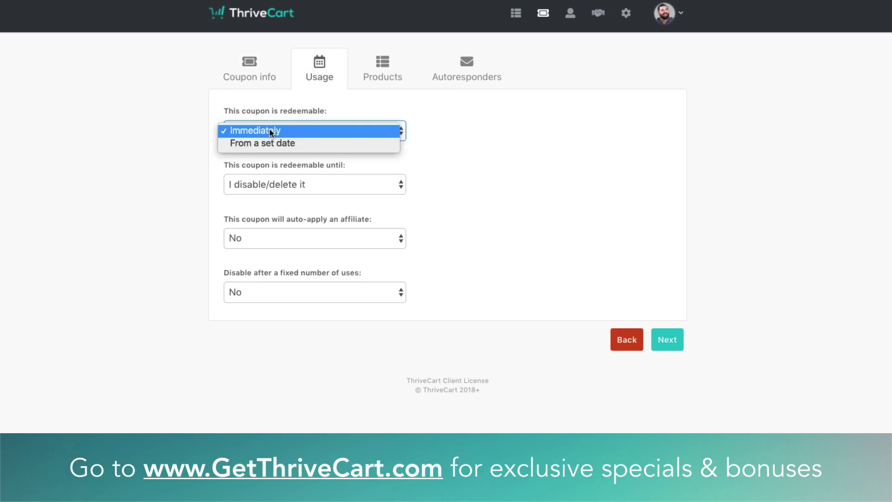
pyautogui.click(271, 132)
pyautogui.click(263, 185)
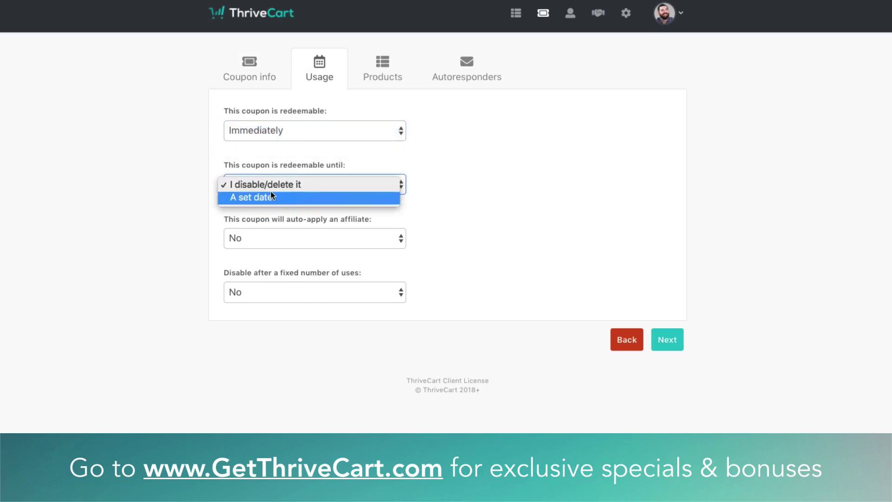
pyautogui.click(268, 183)
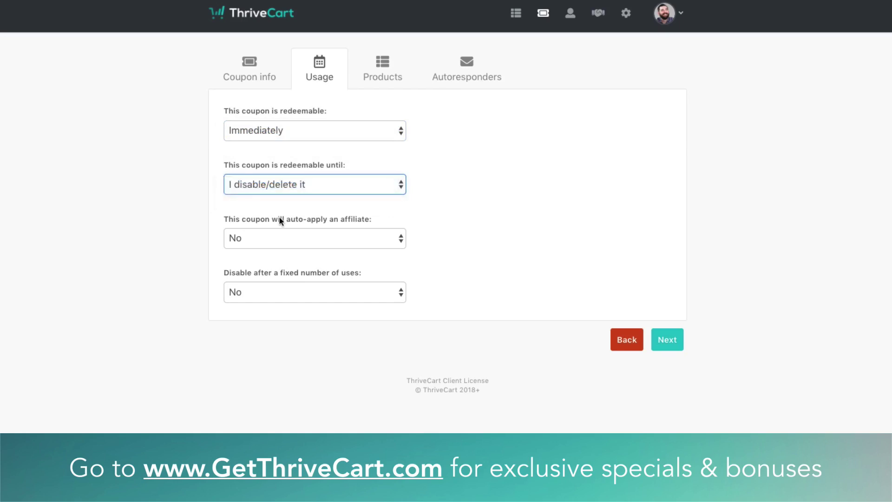
pyautogui.click(254, 238)
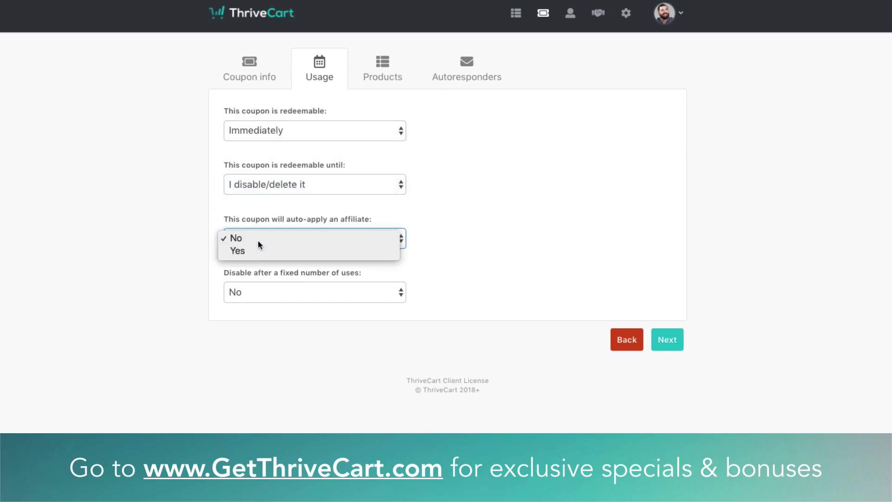
pyautogui.click(258, 239)
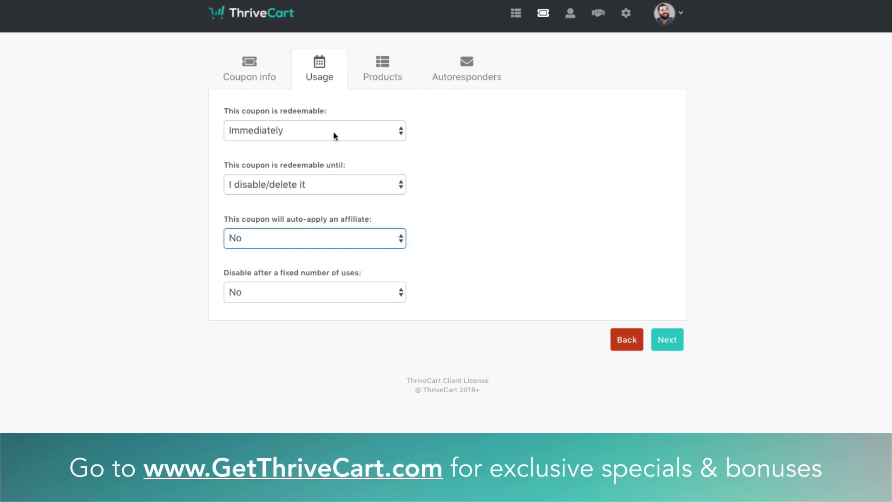
# Turn on a fixed usage limit of 100 total uses
pyautogui.click(268, 294)
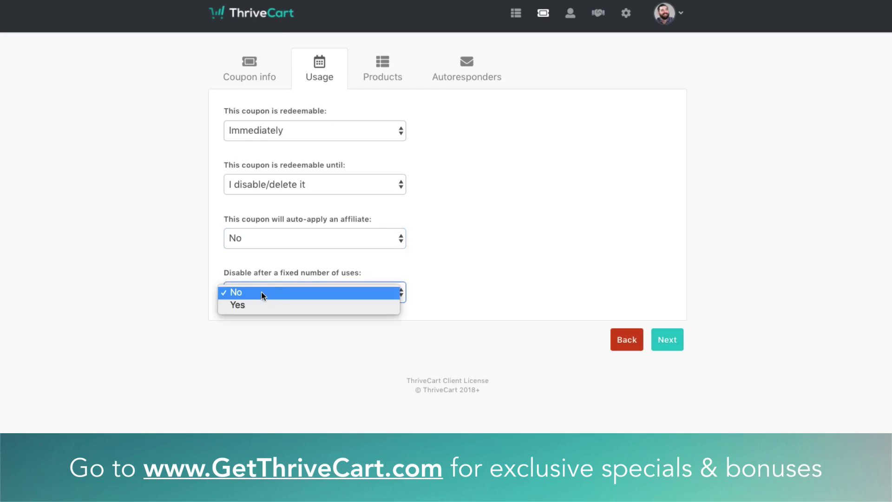
pyautogui.click(269, 306)
pyautogui.click(442, 291)
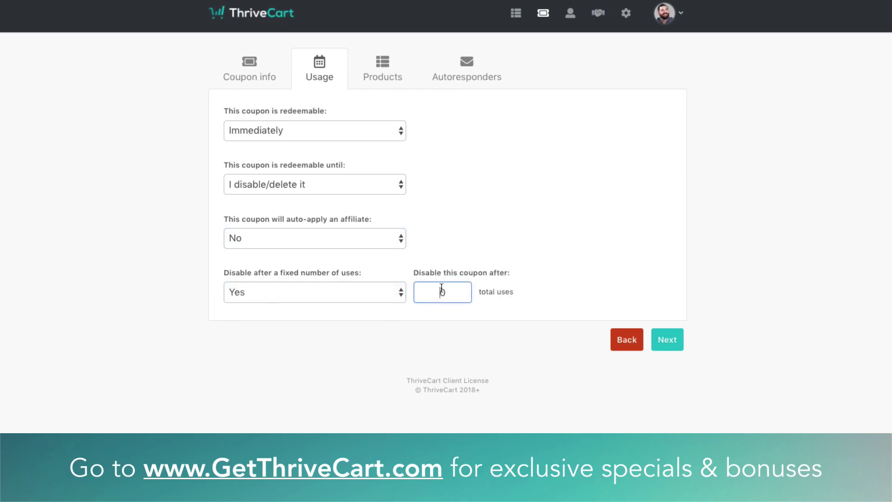
pyautogui.write('100')
pyautogui.press('BackSpace')
# Try saving the coupon with default product settings, dismissing the creation errors
pyautogui.click(668, 341)
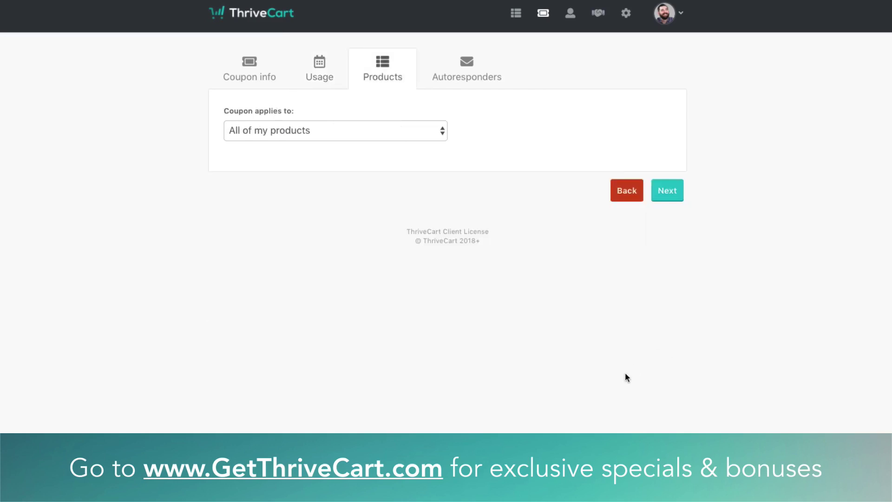
pyautogui.click(285, 138)
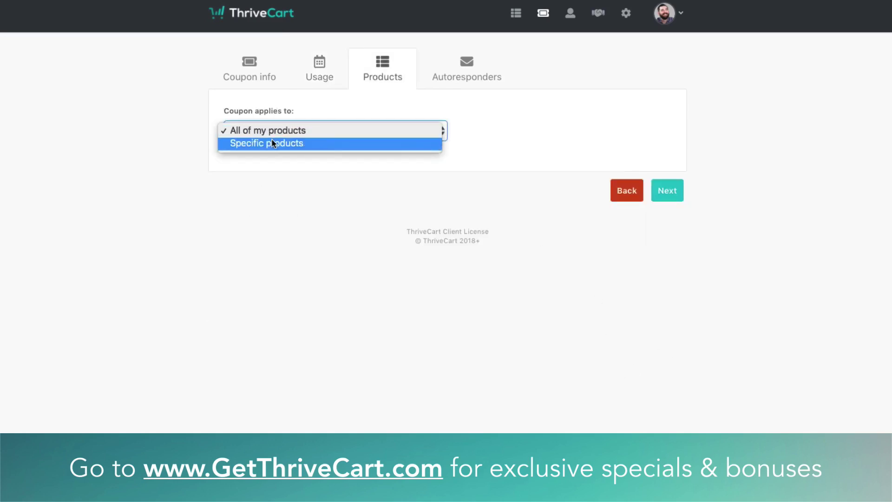
pyautogui.click(288, 132)
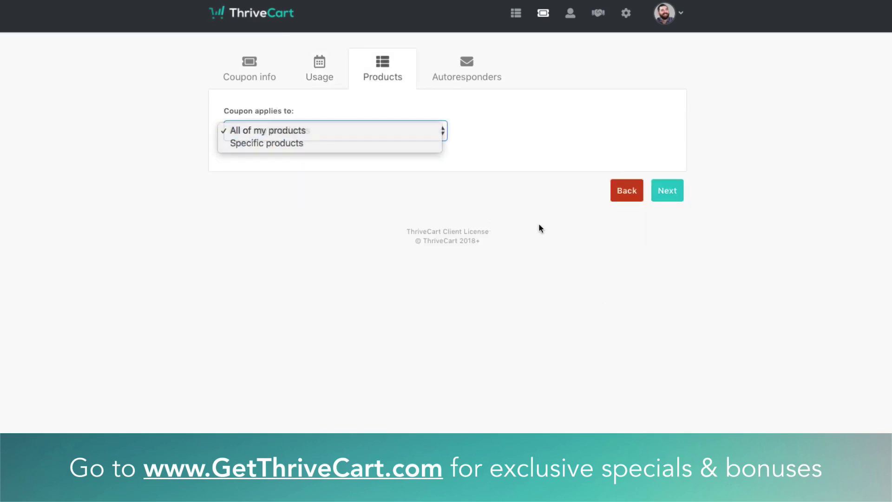
pyautogui.click(675, 192)
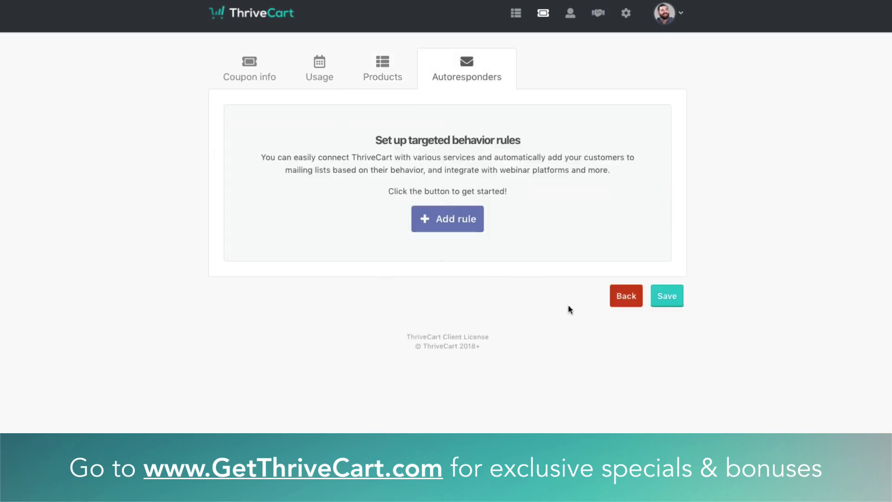
pyautogui.click(670, 301)
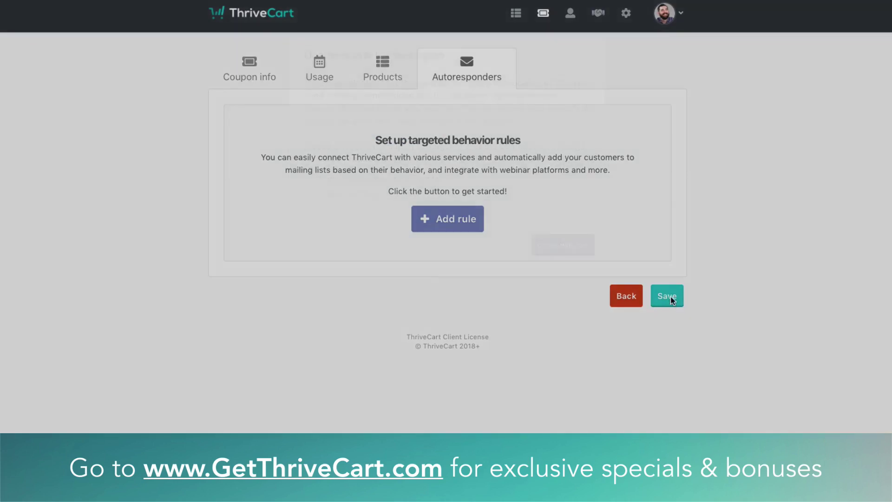
pyautogui.click(561, 247)
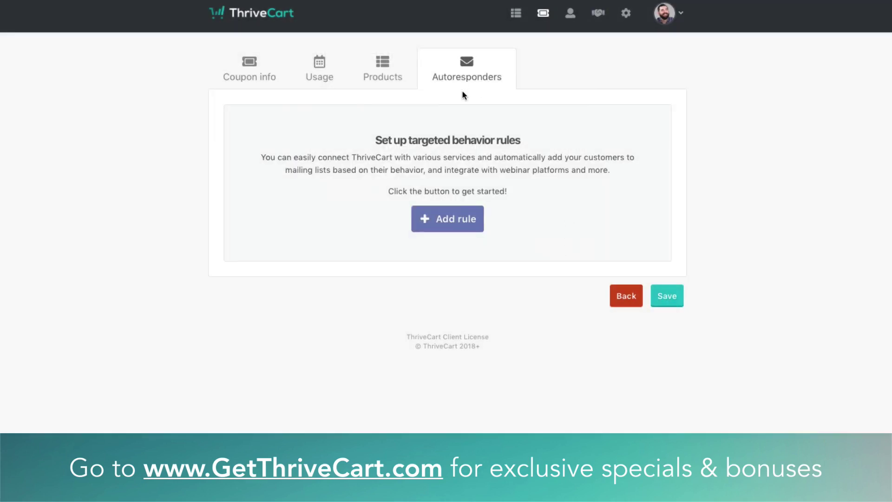
pyautogui.click(664, 300)
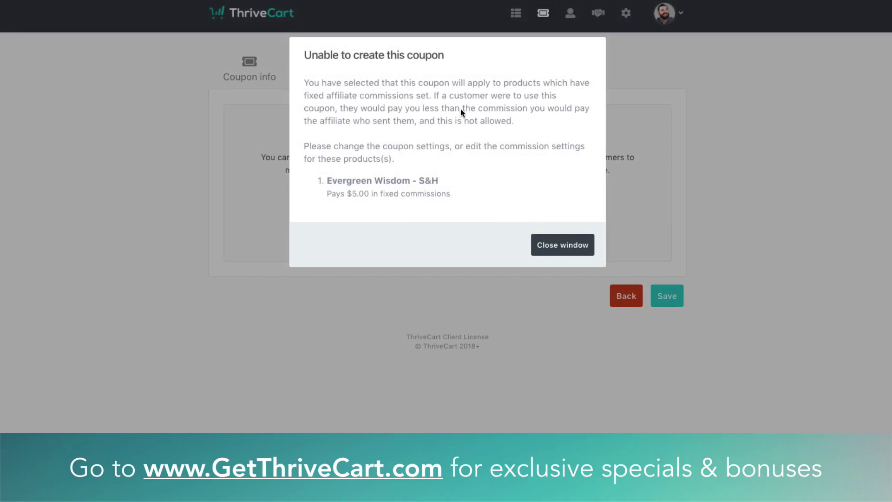
pyautogui.click(578, 247)
# Restrict the coupon to Evergreen Wisdom - Audio Book and save it
pyautogui.click(368, 67)
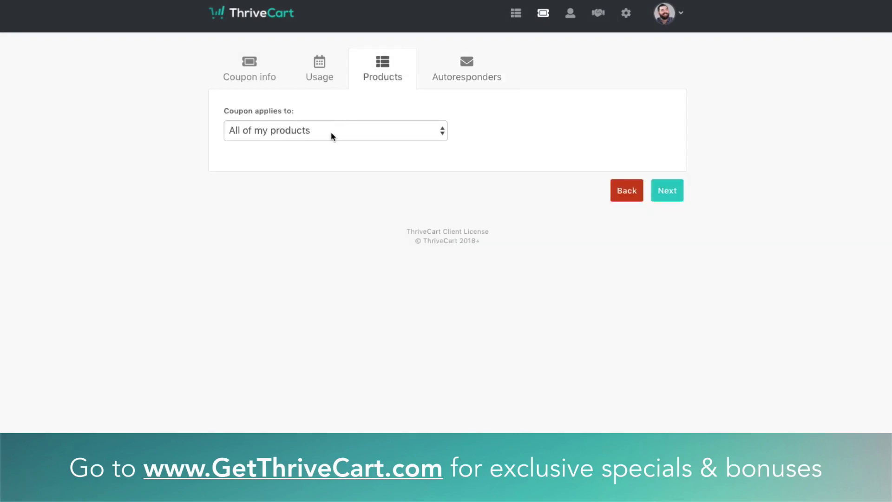
pyautogui.click(292, 124)
pyautogui.click(261, 141)
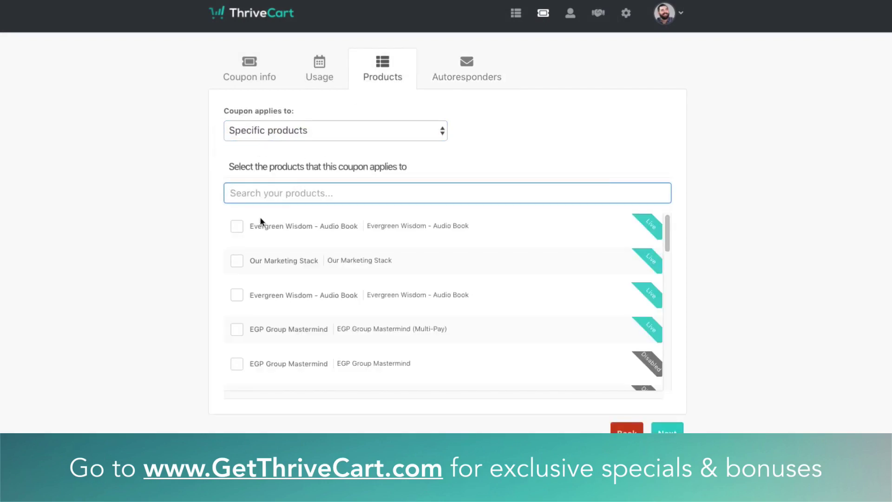
pyautogui.click(237, 226)
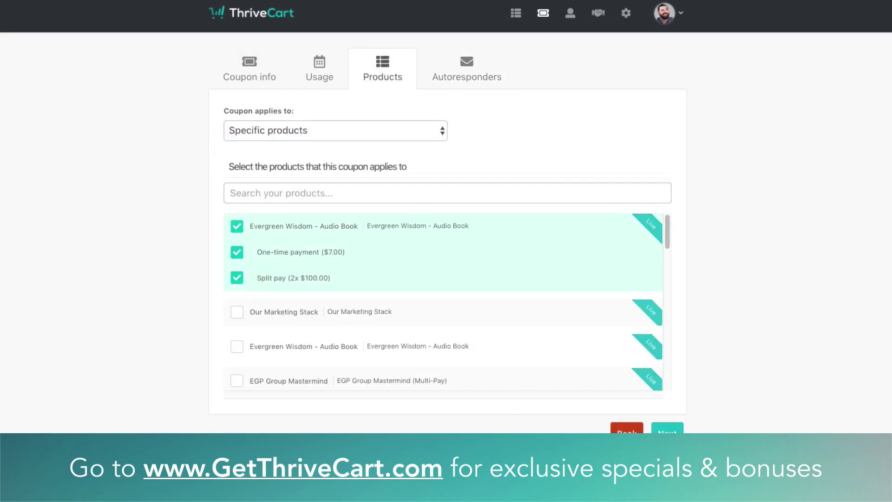
pyautogui.click(668, 427)
pyautogui.click(676, 295)
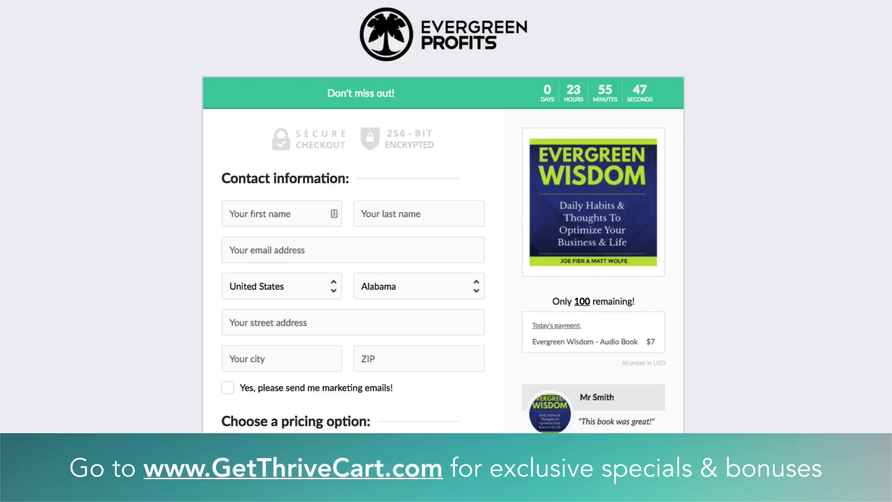
# Reload the checkout and apply coupon code AUDIO
pyautogui.press('super+r')
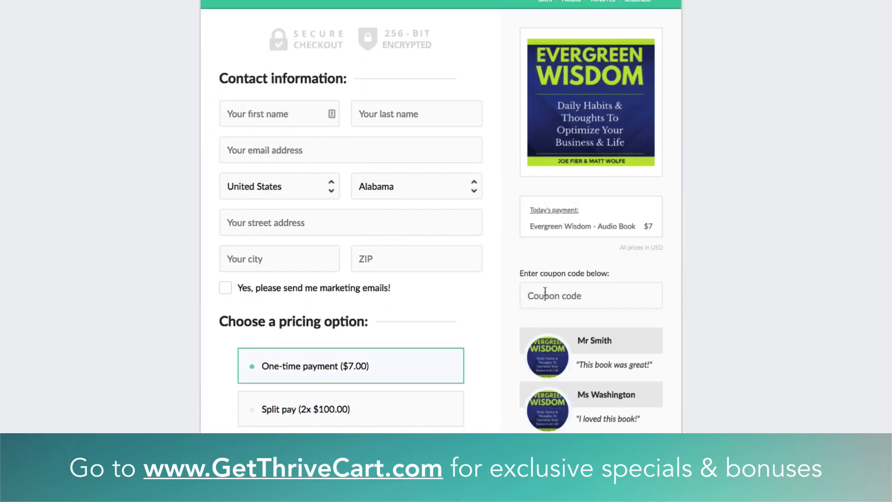
pyautogui.click(580, 313)
pyautogui.write('AUDIO')
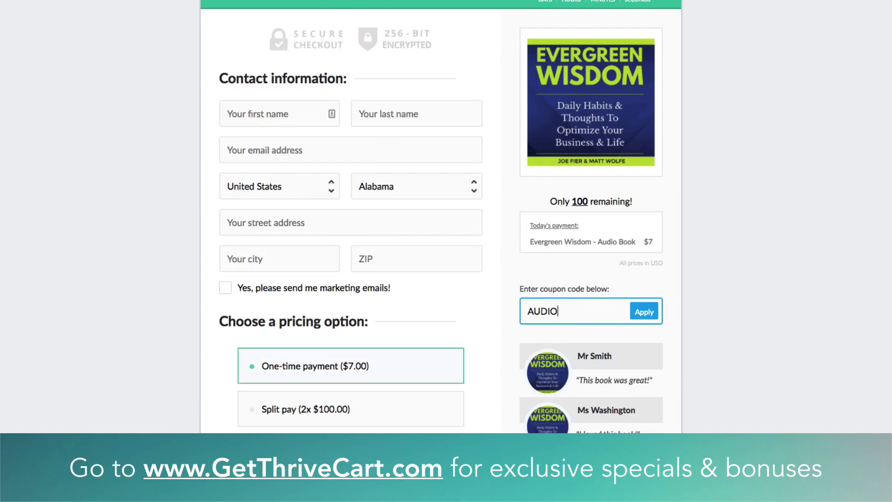
pyautogui.click(653, 318)
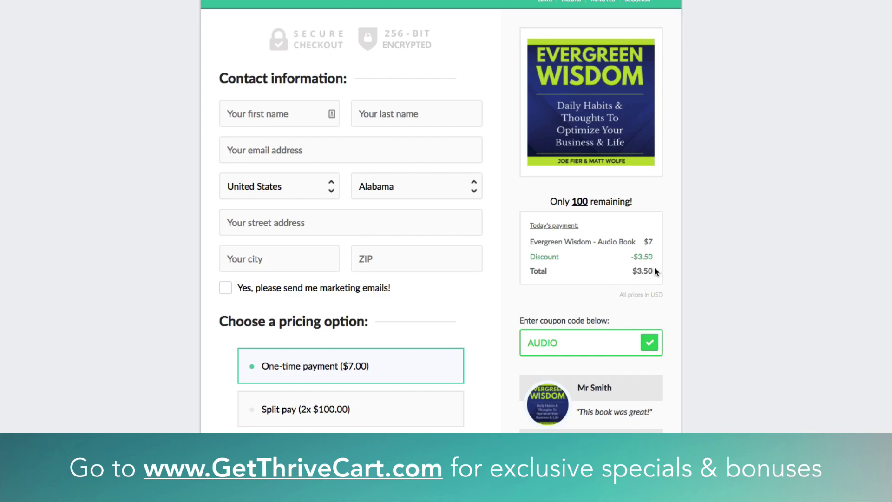
# Choose Split pay and add the $10 Evergreen Wisdom Book order bump
pyautogui.scroll(-1, 347, 409)
pyautogui.click(320, 361)
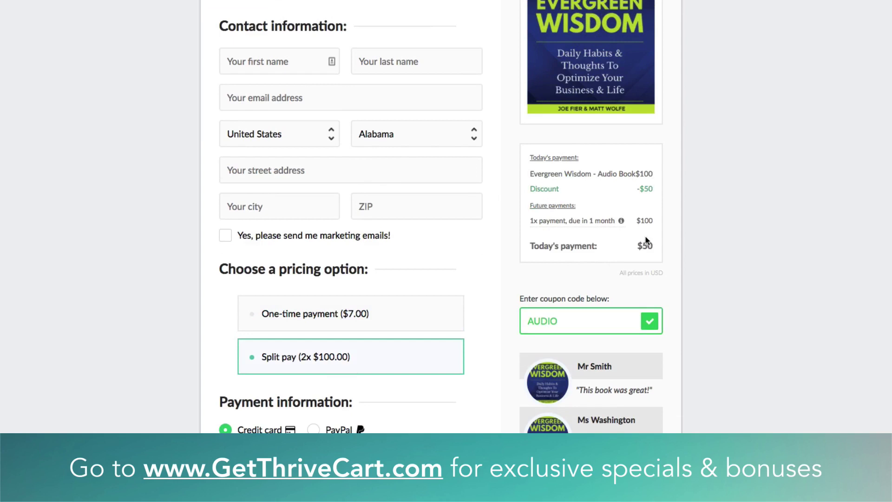
pyautogui.scroll(-3, 648, 314)
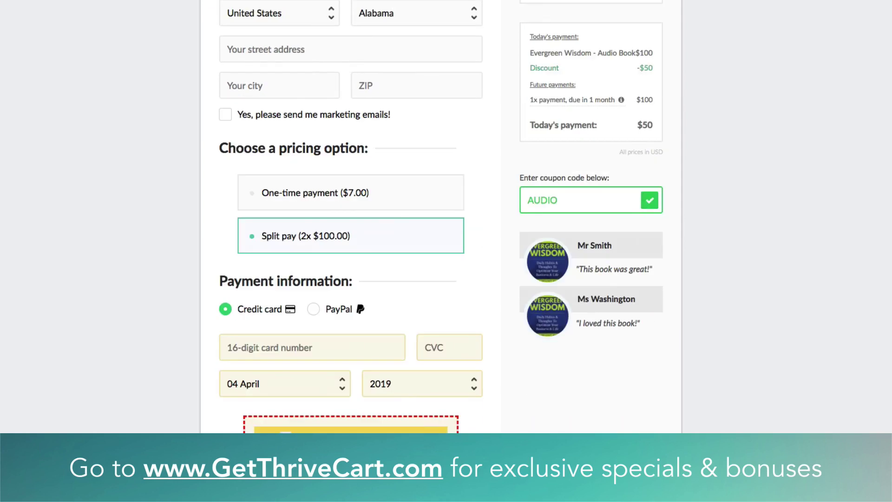
pyautogui.click(286, 438)
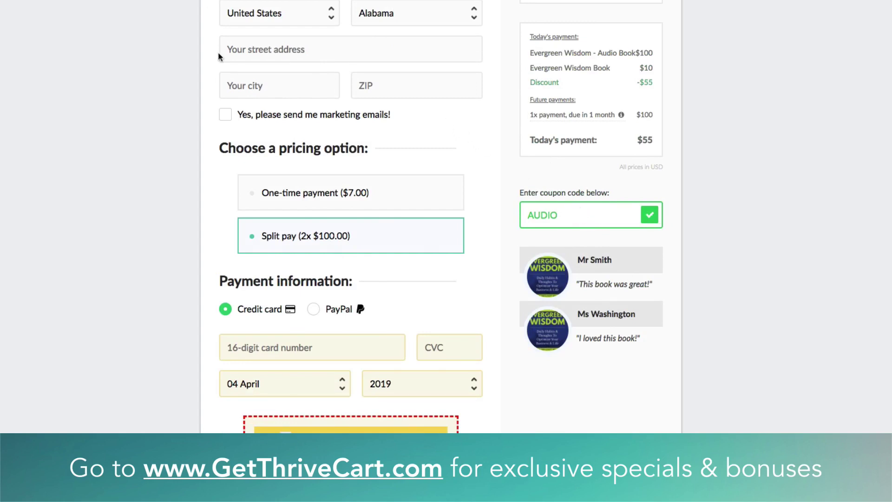
pyautogui.scroll(4, 175, 20)
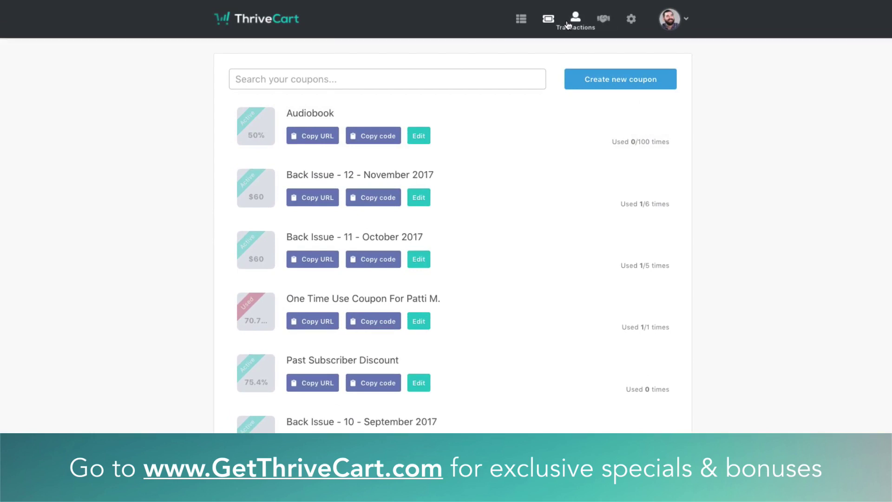
# Open the Affiliates dashboard and scroll through its Overview stats
pyautogui.click(605, 20)
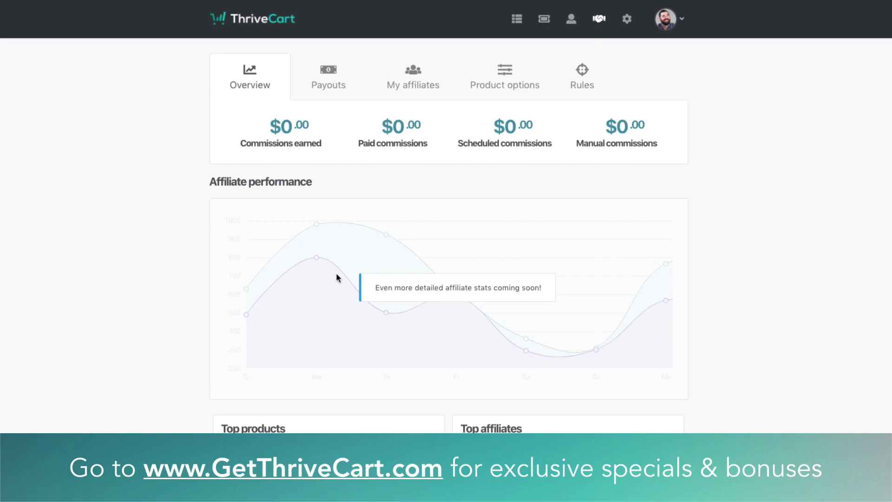
pyautogui.scroll(-1, 184, 333)
pyautogui.scroll(-1, 183, 333)
pyautogui.scroll(-2, 350, 341)
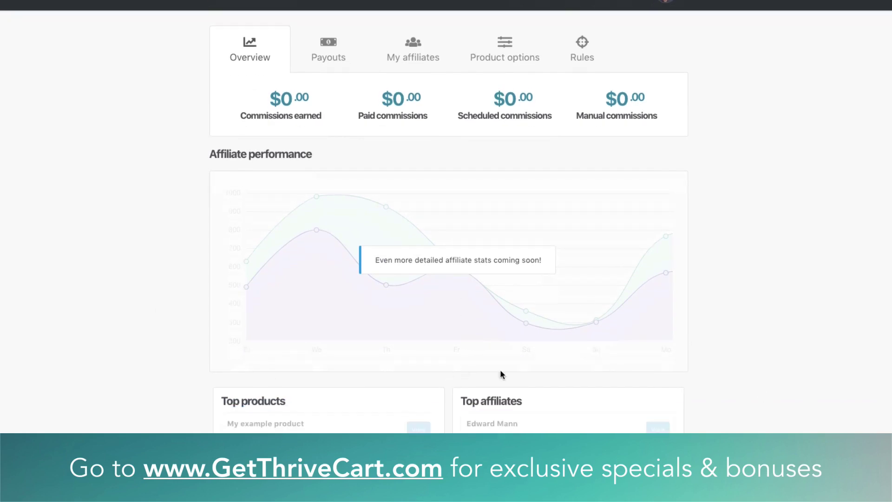
pyautogui.scroll(2, 522, 358)
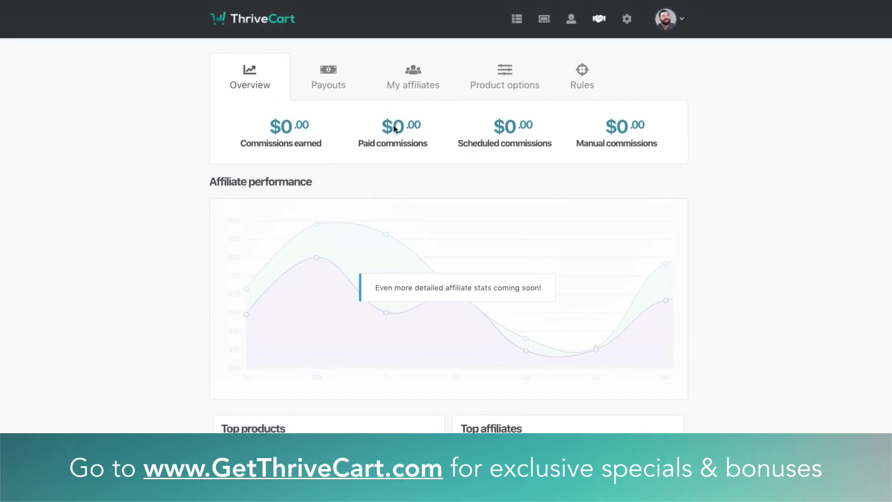
pyautogui.scroll(-5, 621, 223)
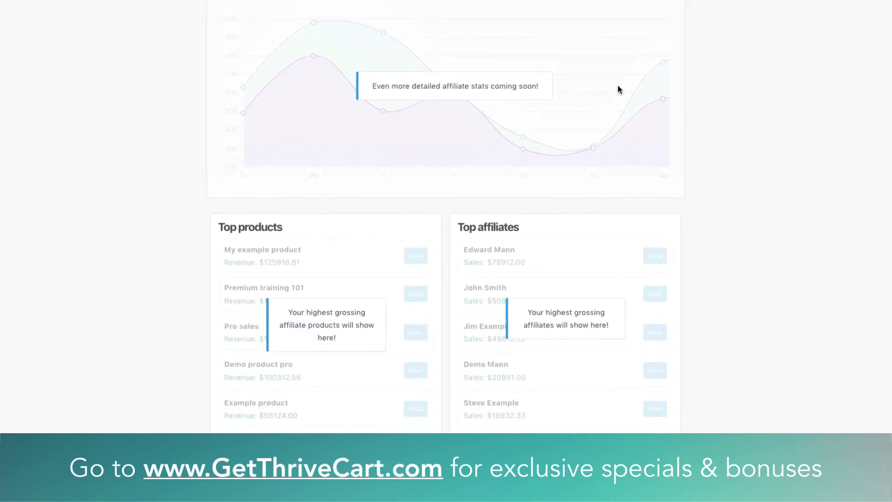
pyautogui.scroll(-1, 394, 149)
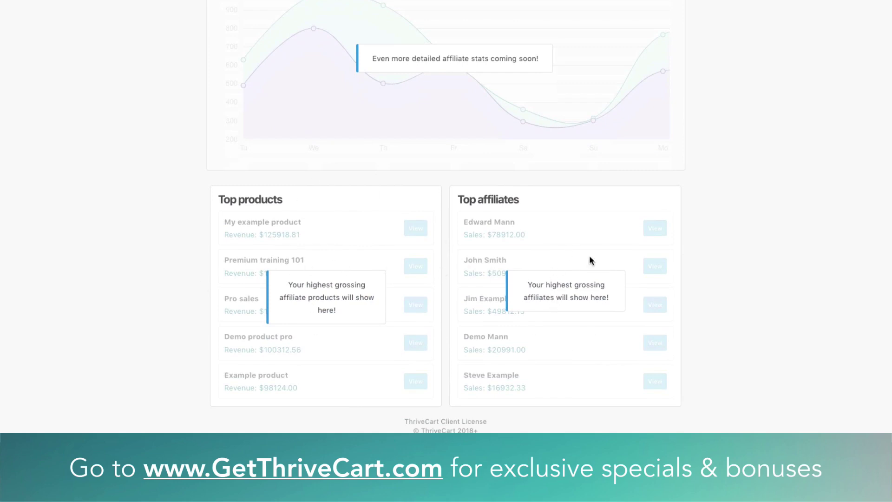
pyautogui.scroll(1, 577, 251)
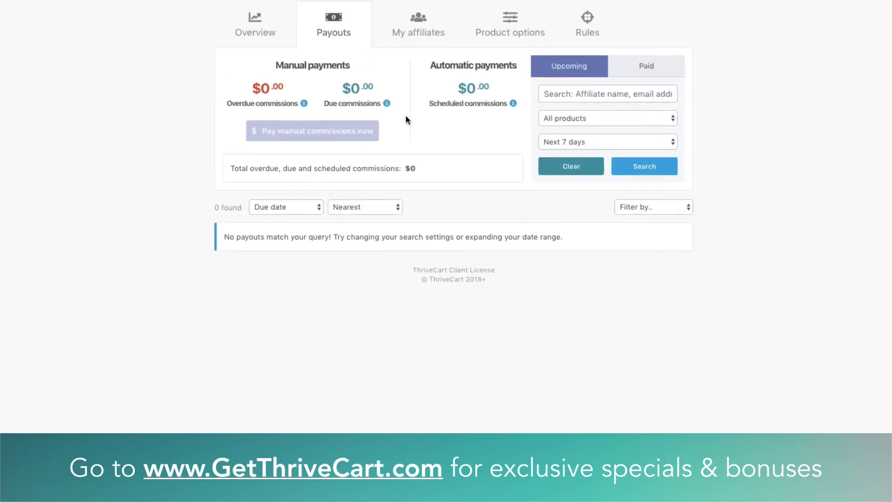
pyautogui.scroll(1, 406, 120)
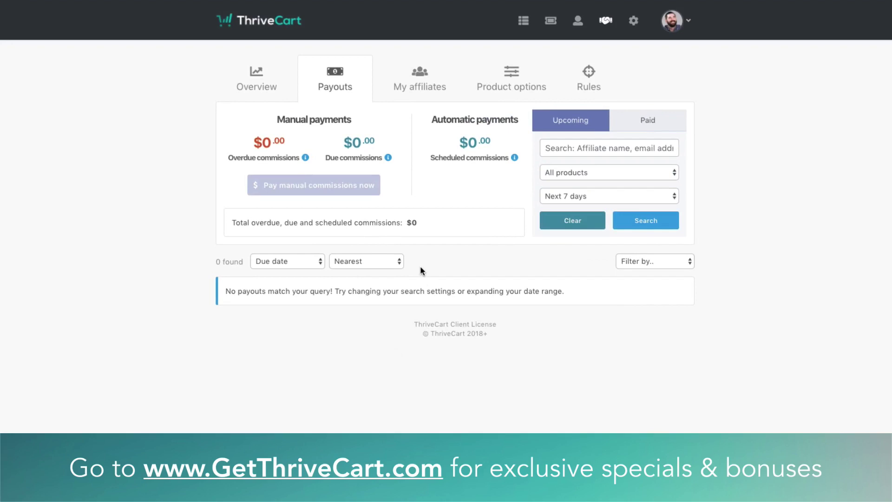
# View the My affiliates list (30 approved, 2 pending), then go to account Settings
pyautogui.click(419, 86)
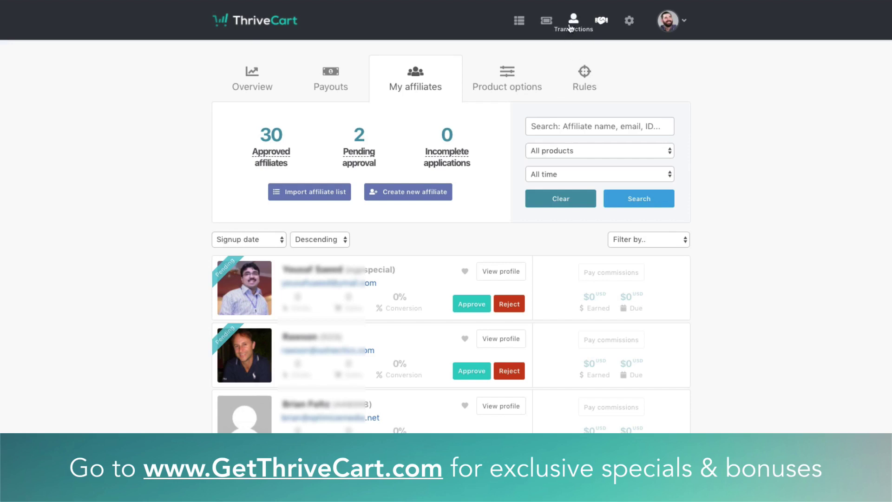
pyautogui.click(627, 20)
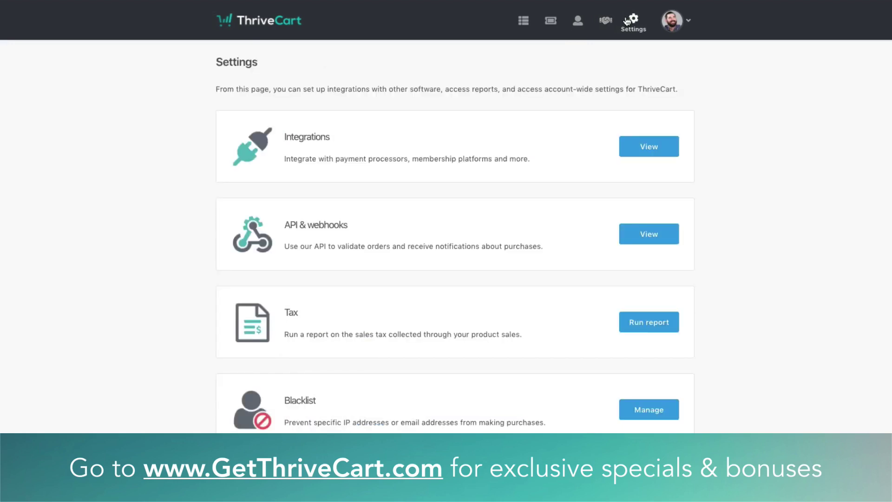
# Scroll through all Integrations categories down to Zapier, then view Payment gateways settings
pyautogui.click(644, 150)
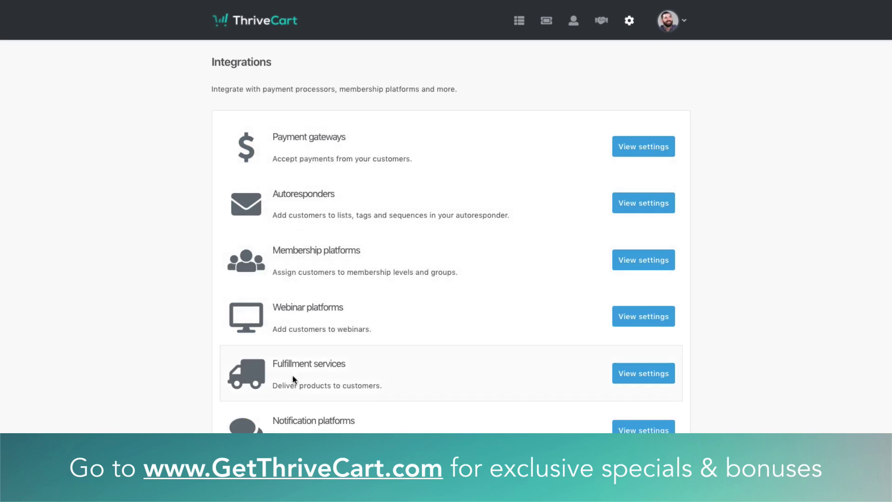
pyautogui.scroll(-4, 293, 367)
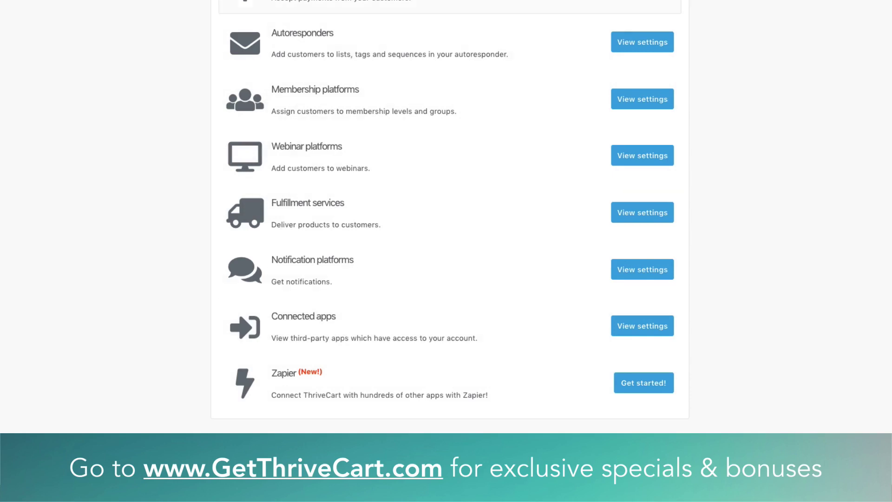
pyautogui.scroll(3, 512, 210)
pyautogui.click(632, 100)
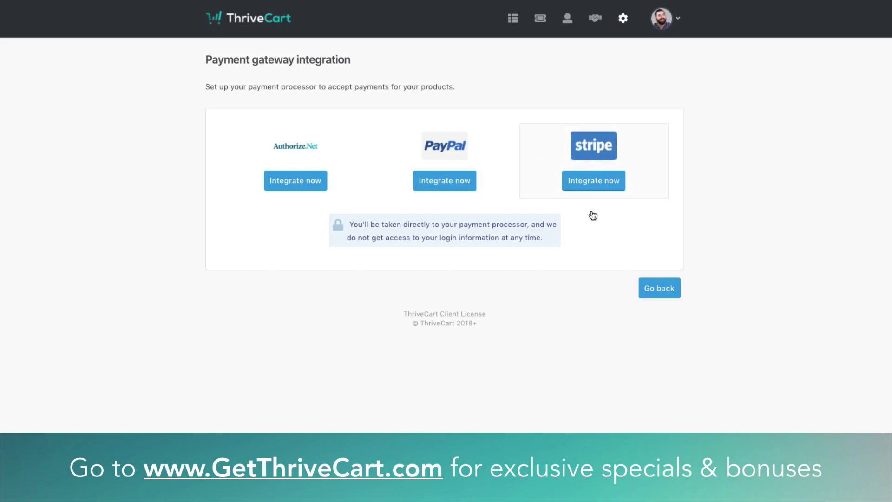
# Go back from the Payment gateway page to the Integrations category list
pyautogui.click(658, 289)
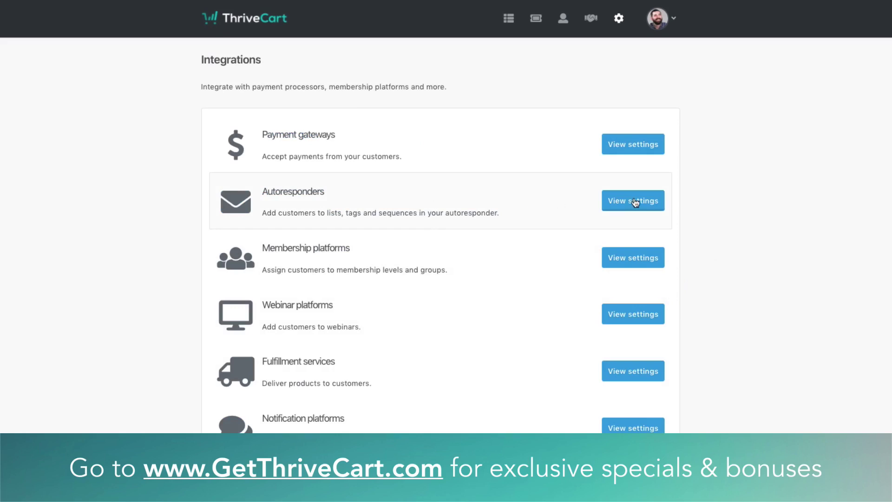
pyautogui.click(633, 201)
pyautogui.click(635, 201)
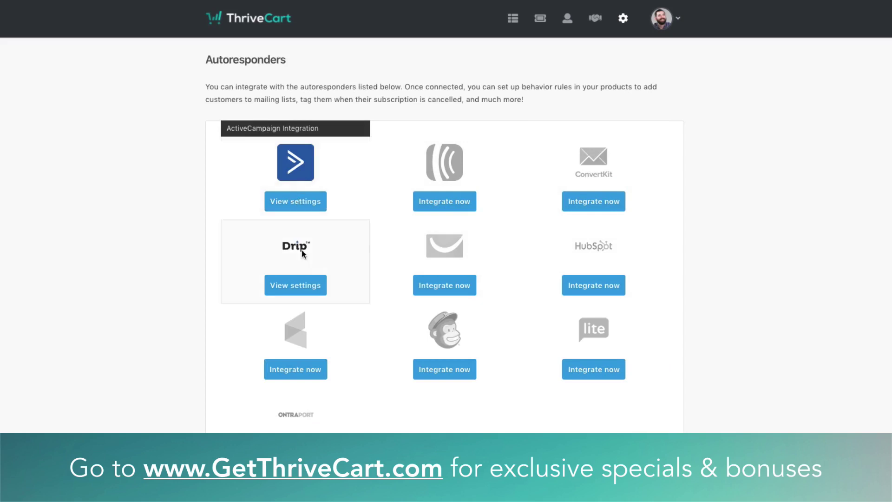
pyautogui.click(306, 285)
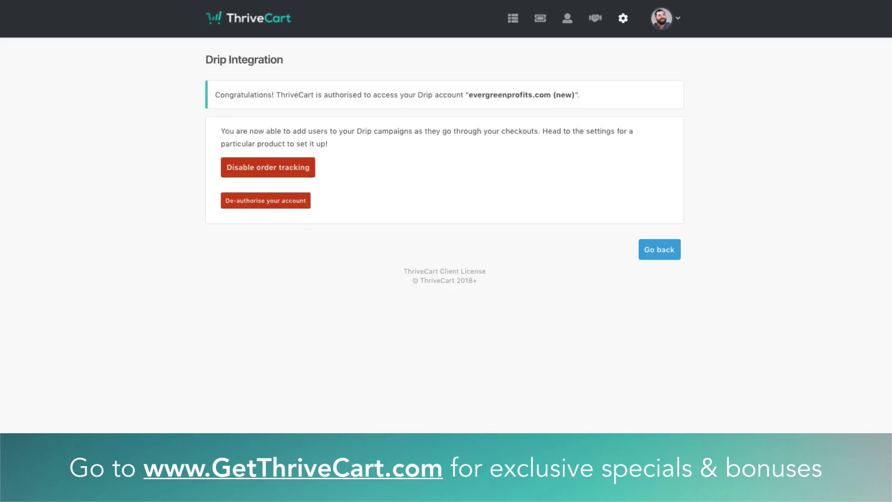
pyautogui.click(32, 1)
pyautogui.click(454, 291)
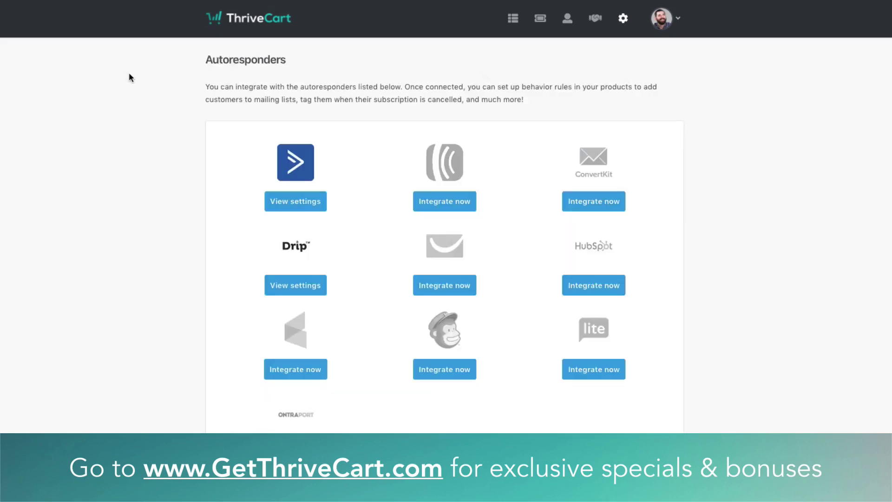
pyautogui.click(446, 372)
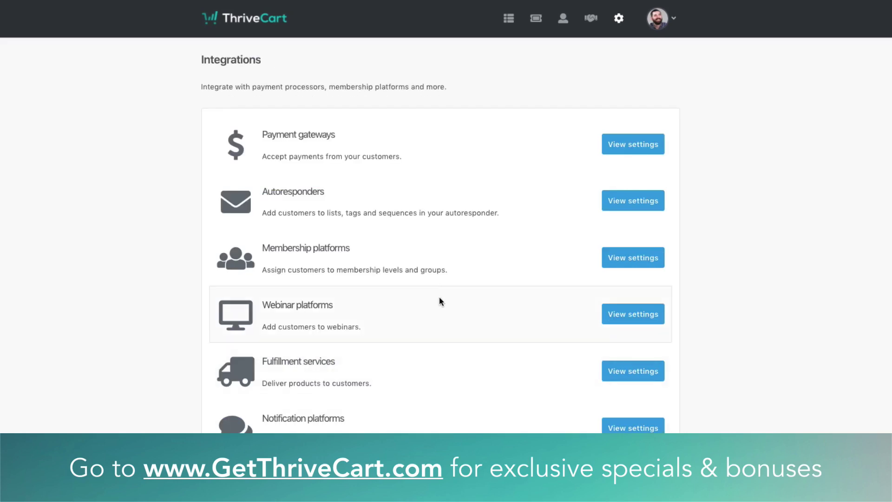
pyautogui.click(637, 257)
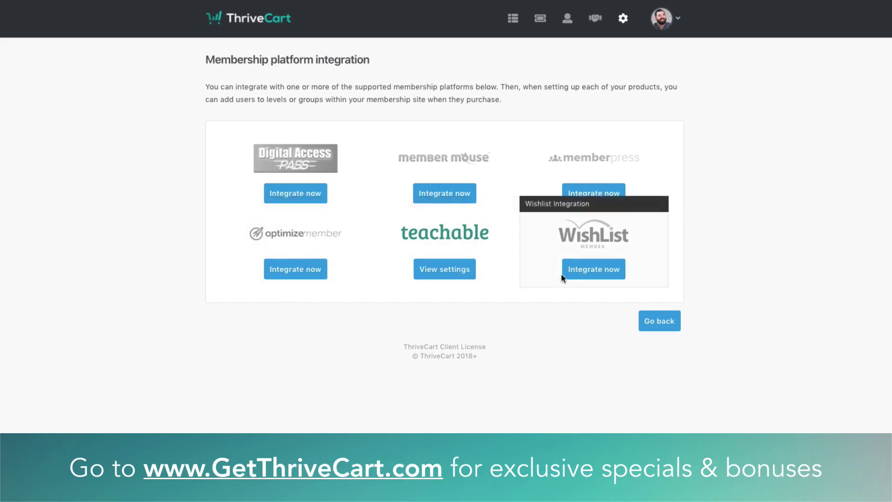
pyautogui.click(595, 270)
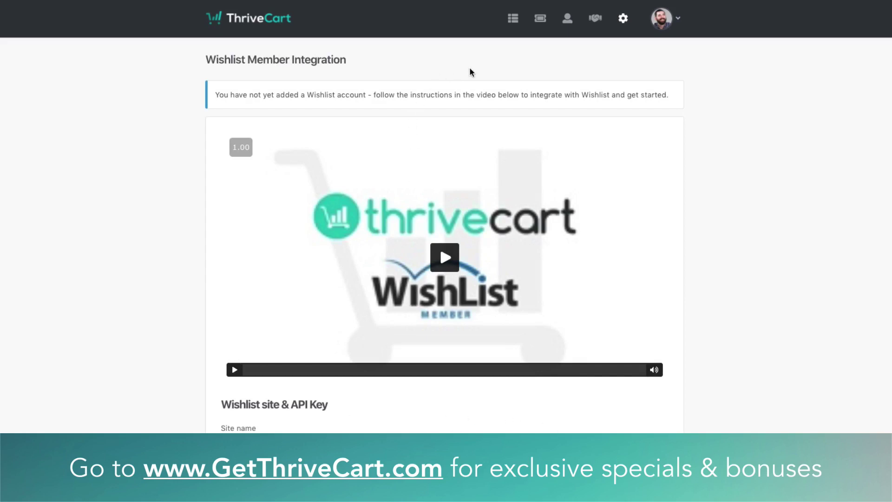
pyautogui.hotkey('alt', 'Left')
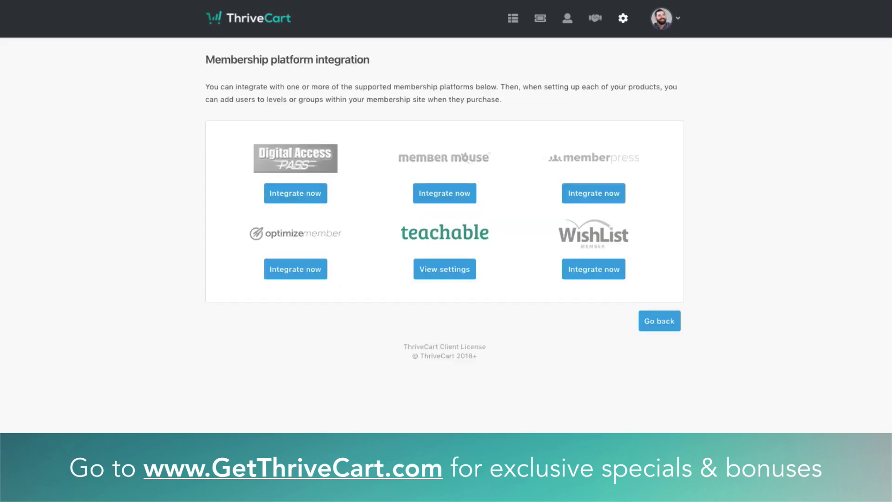
pyautogui.click(642, 326)
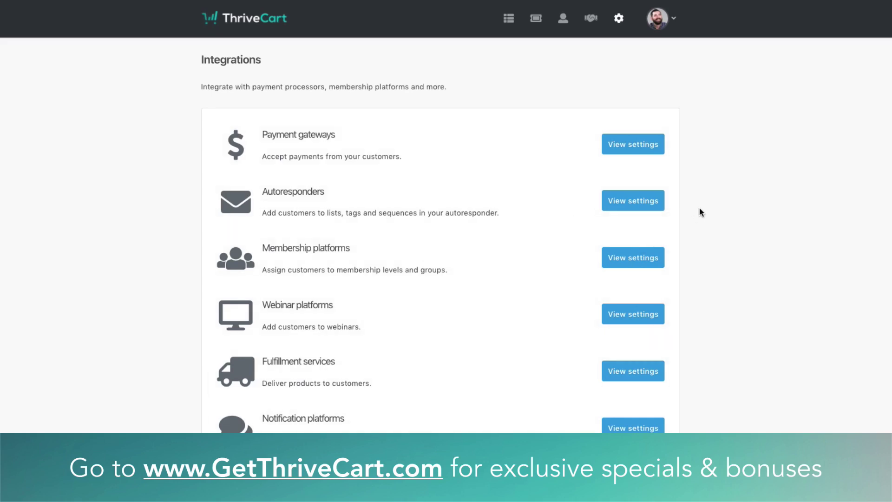
# Filter transactions to Evergreen Wisdom - Audio Book over All time, showing two $7.00 sales
pyautogui.click(562, 19)
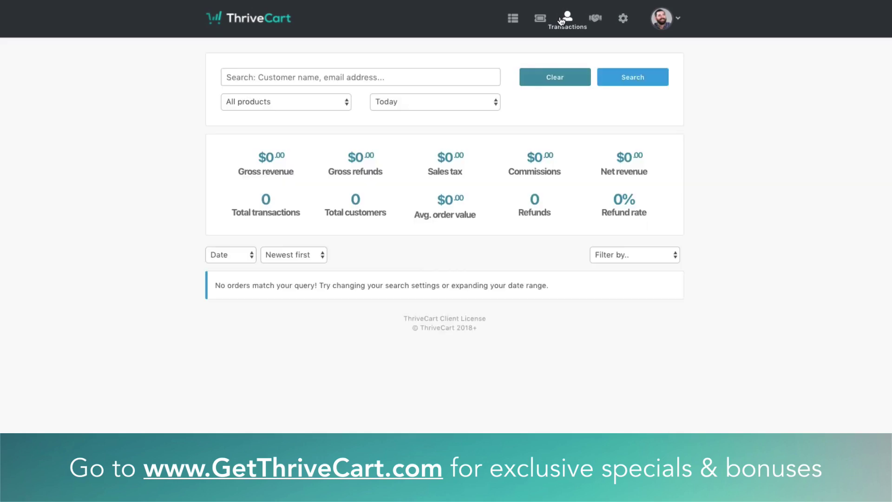
pyautogui.click(295, 103)
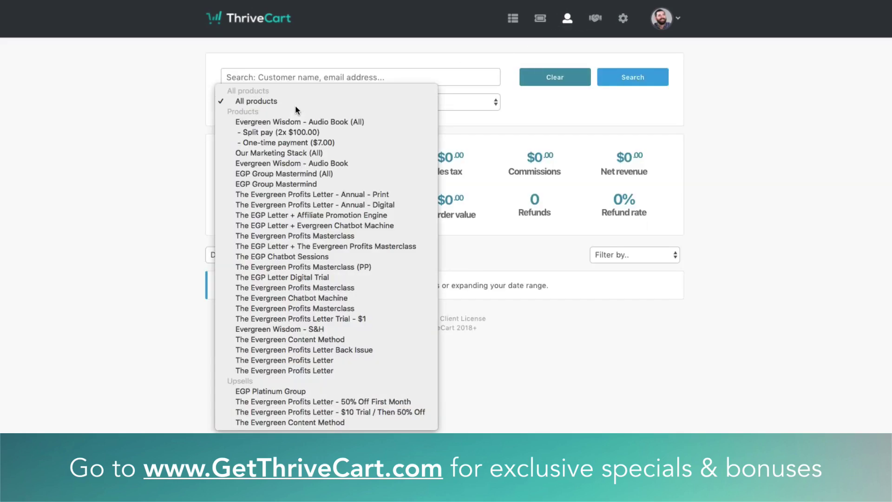
pyautogui.click(289, 121)
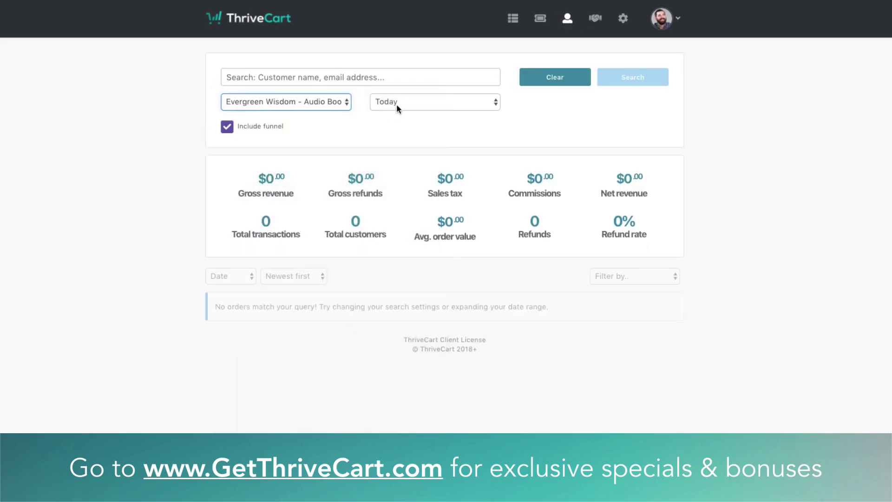
pyautogui.click(436, 100)
pyautogui.click(404, 173)
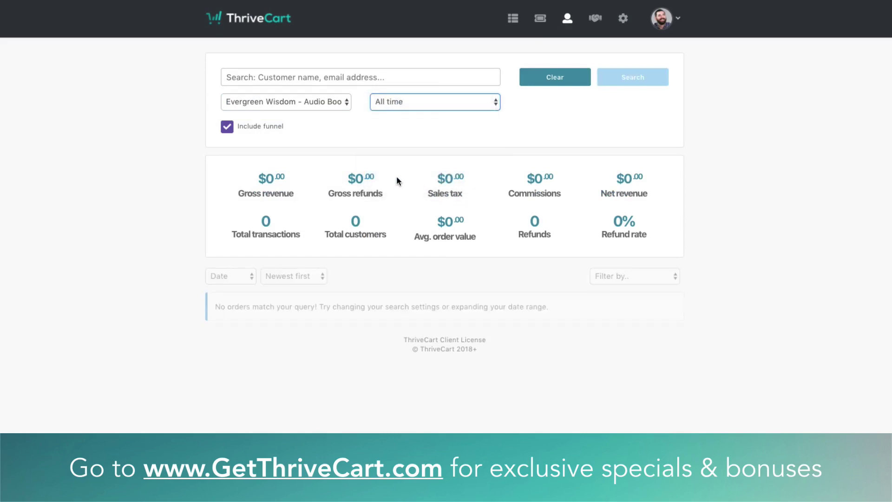
pyautogui.click(311, 99)
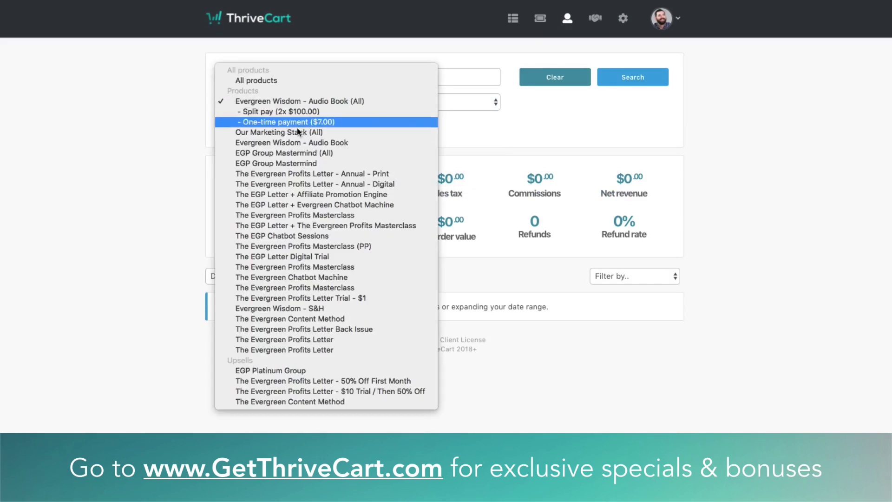
pyautogui.click(298, 142)
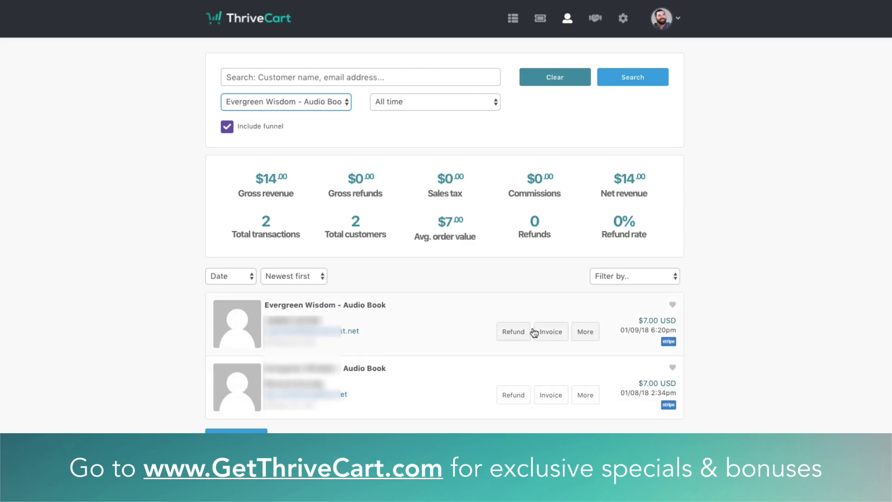
# Open the latest audiobook buyer's record and check Subscriptions (none) and Overview ($7.00 lifetime value)
pyautogui.click(588, 334)
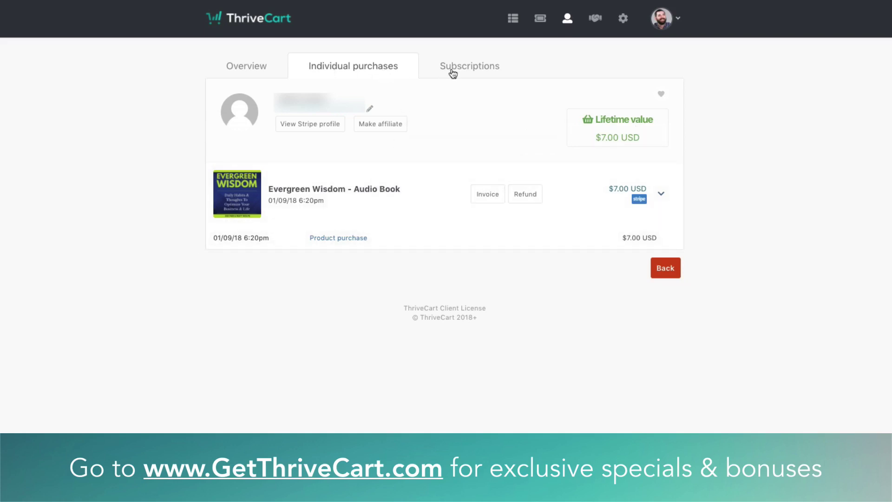
pyautogui.click(460, 71)
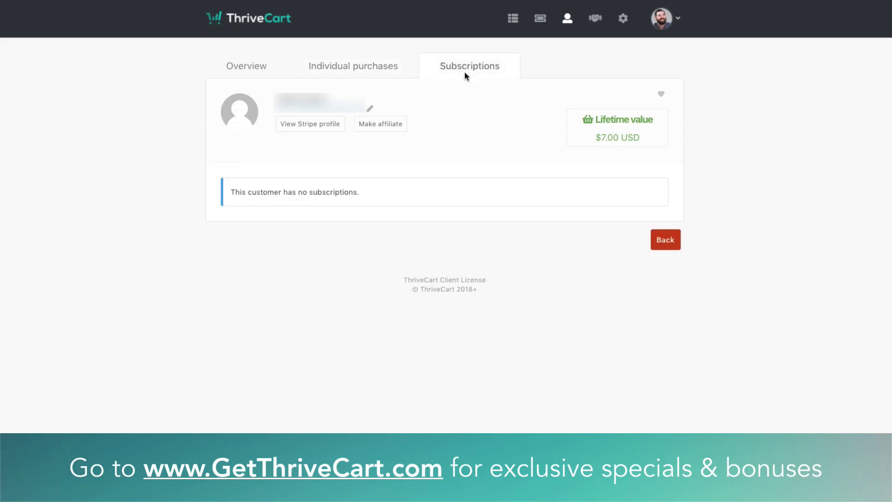
pyautogui.click(251, 66)
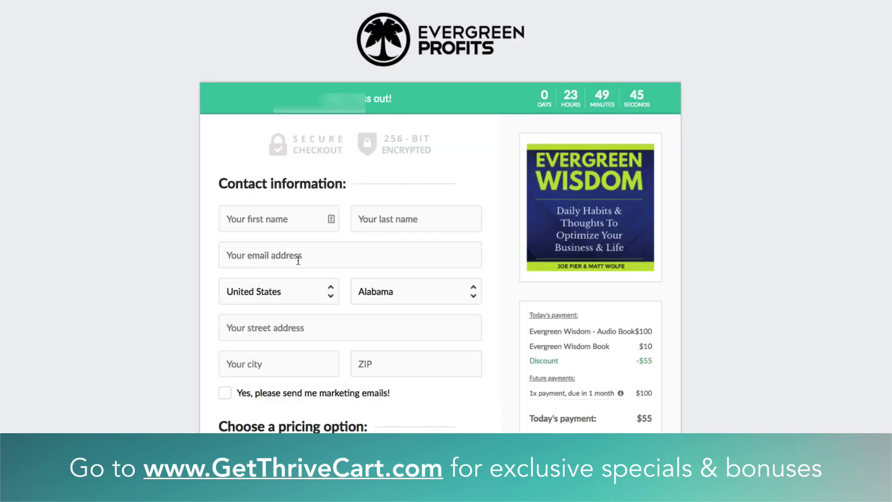
pyautogui.scroll(-3, 493, 416)
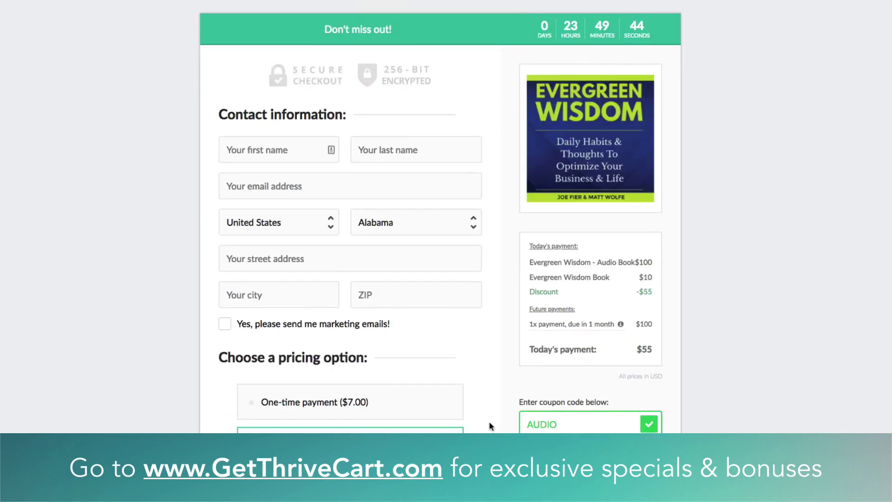
pyautogui.scroll(-3, 441, 217)
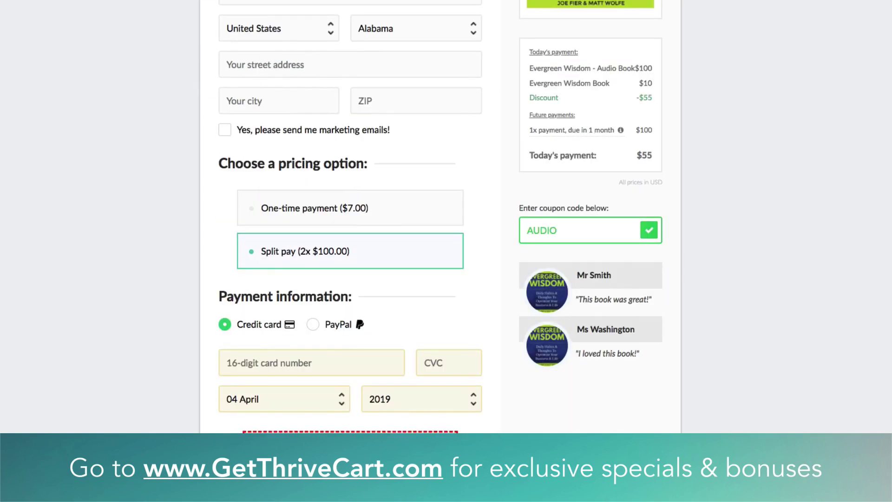
pyautogui.scroll(6, 440, 217)
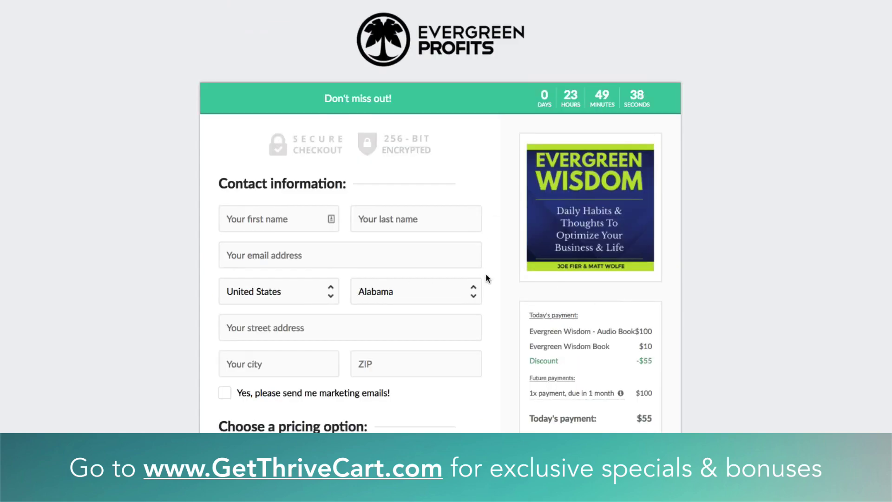